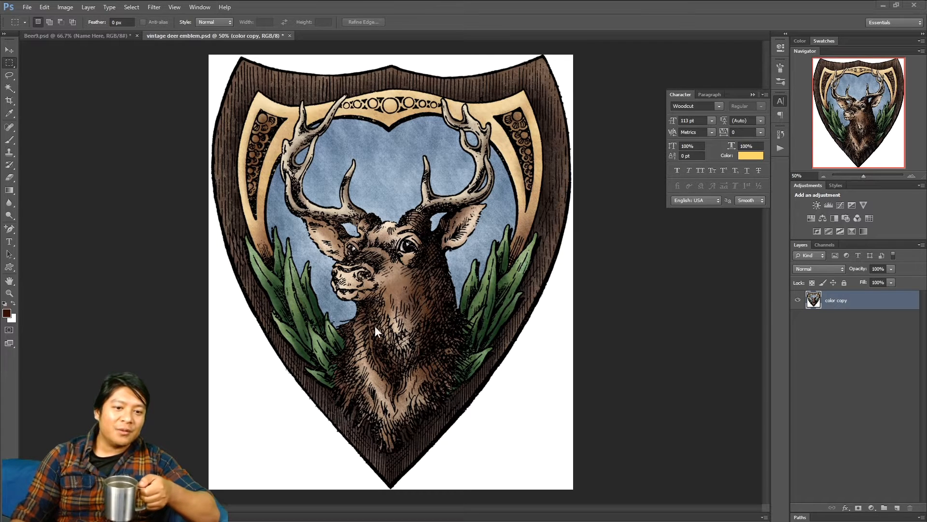
pyautogui.click(912, 176)
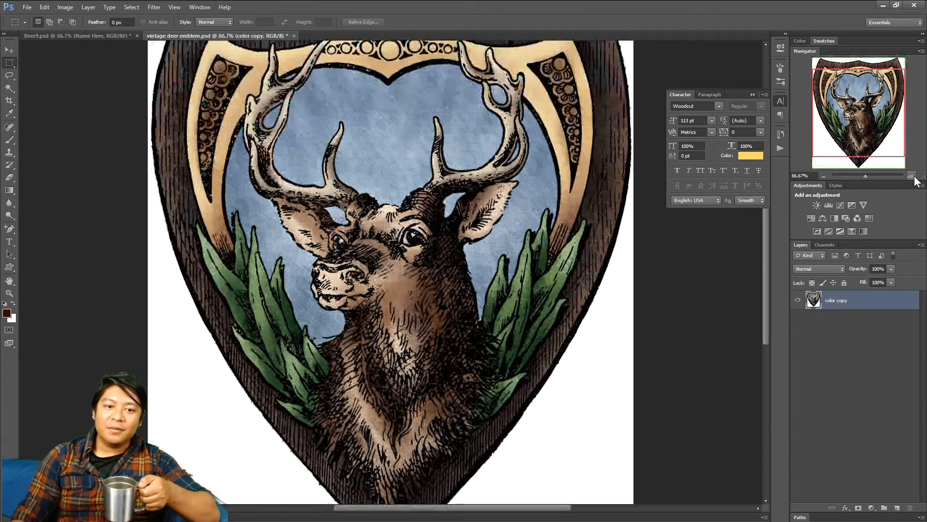
pyautogui.click(911, 175)
pyautogui.moveTo(854, 118); pyautogui.dragTo(822, 104)
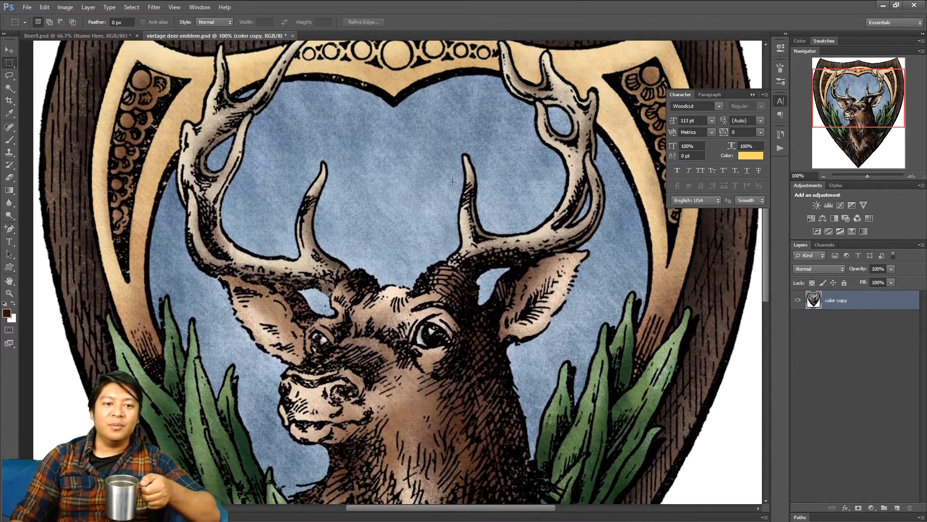
pyautogui.click(824, 177)
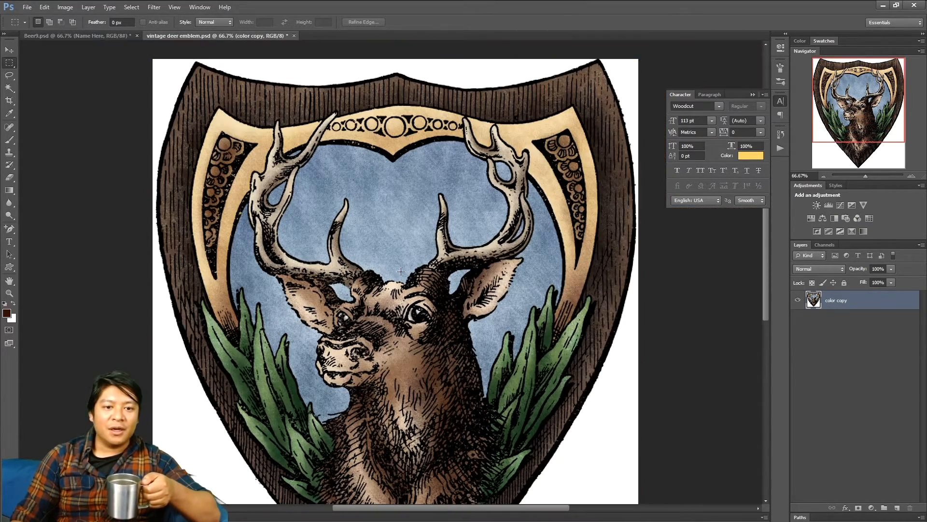
pyautogui.moveTo(885, 114); pyautogui.dragTo(873, 125)
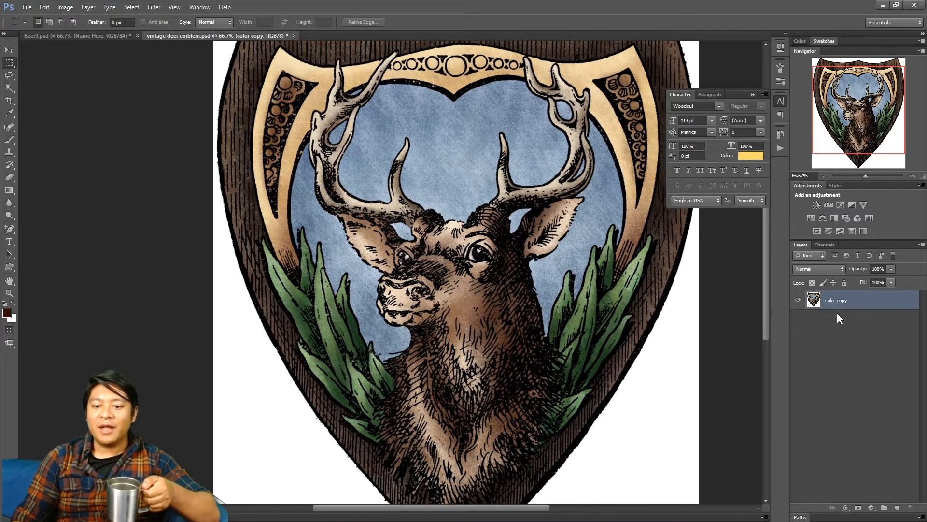
pyautogui.click(824, 173)
# Select the white background around the shield emblem with the Magic Wand, expand the selection, and delete the selected area
pyautogui.click(9, 87)
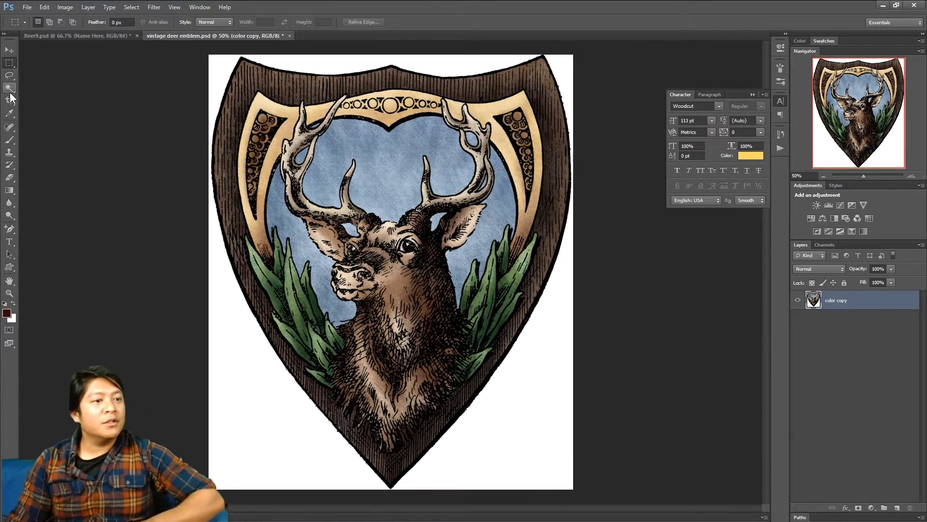
pyautogui.click(277, 421)
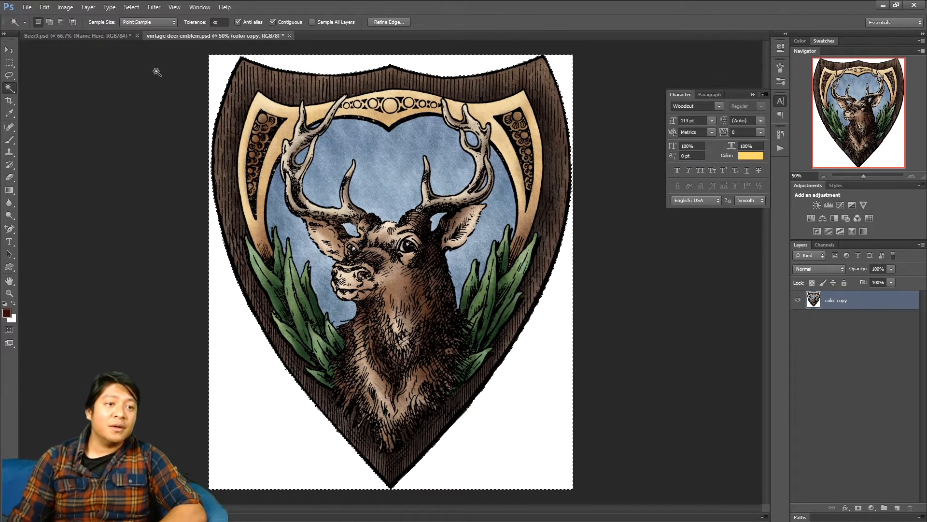
pyautogui.click(136, 10)
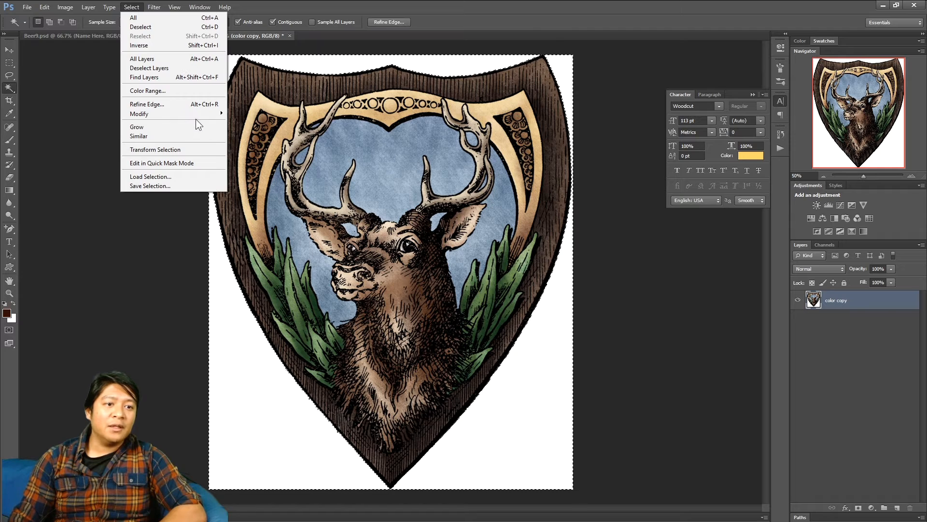
pyautogui.moveTo(193, 114)
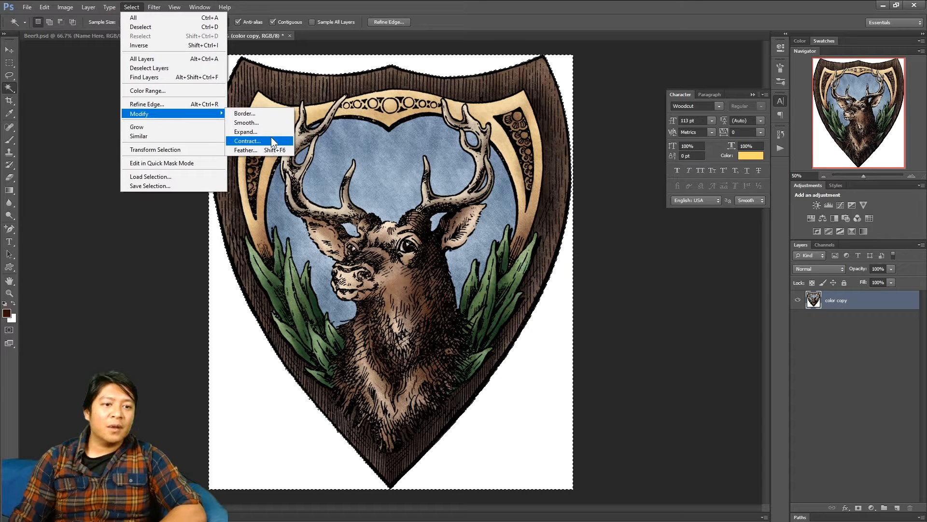
pyautogui.click(271, 132)
pyautogui.click(515, 173)
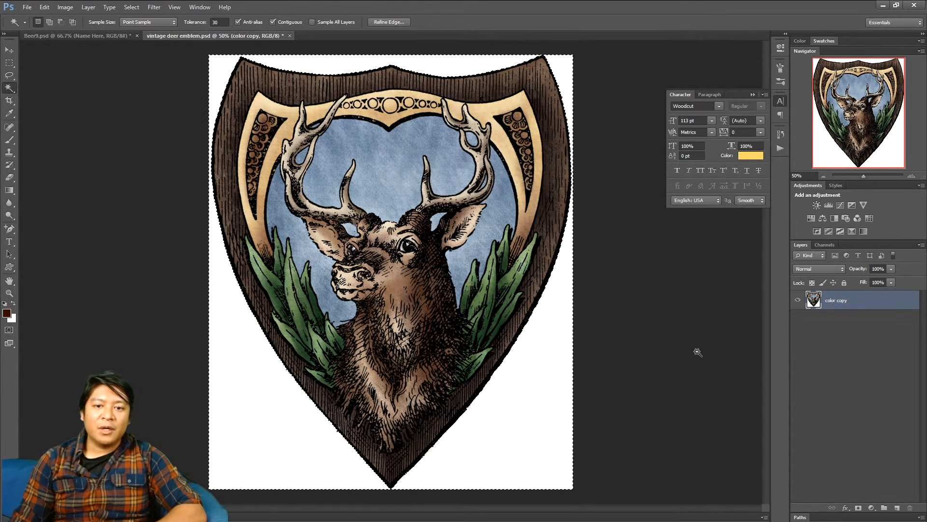
pyautogui.press('Delete')
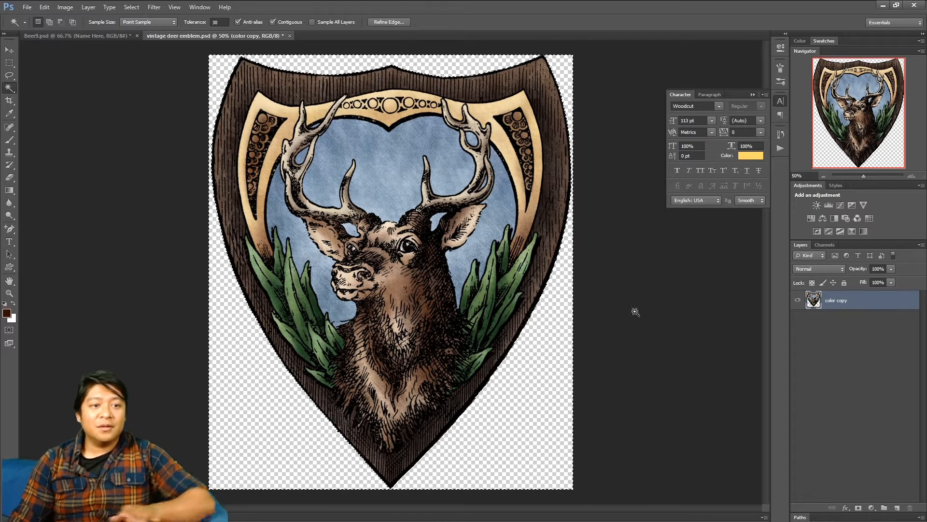
# Copy the colored shield emblem and paste it into the Beer9.psd document as a new layer
pyautogui.click(10, 62)
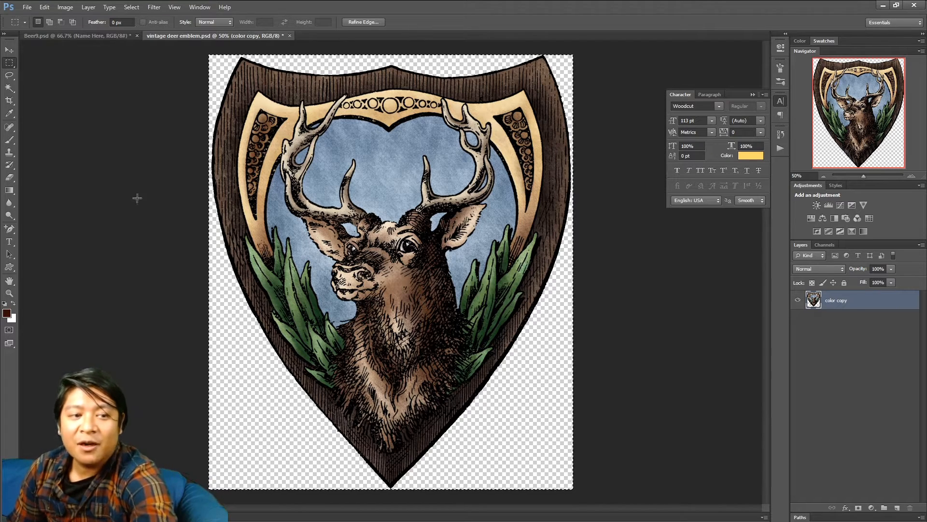
pyautogui.click(116, 36)
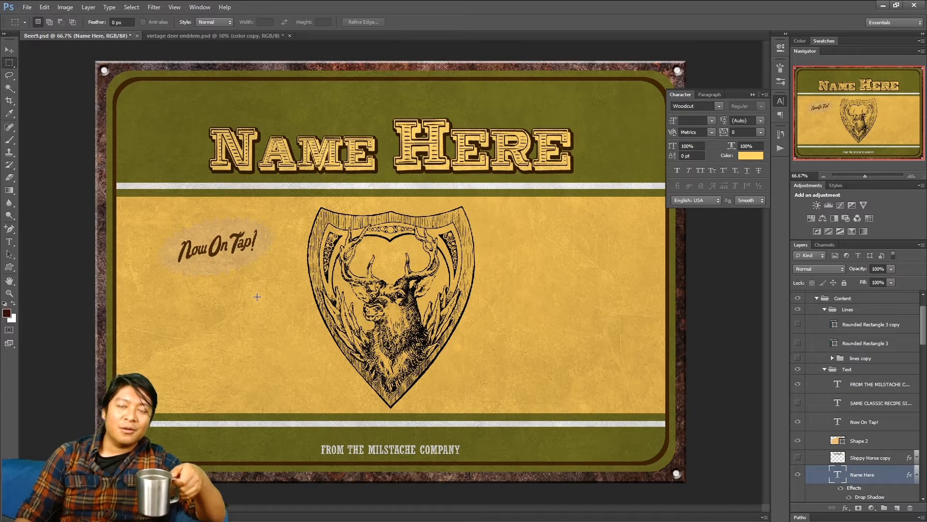
pyautogui.moveTo(261, 301); pyautogui.dragTo(257, 296)
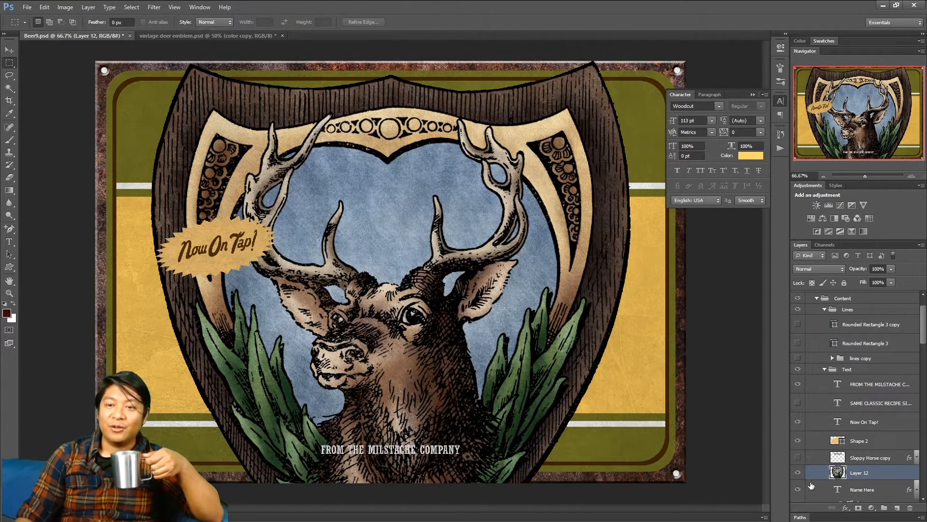
# Scale the pasted emblem proportionally to 42% with Free Transform and move it up below the title band
pyautogui.click(13, 48)
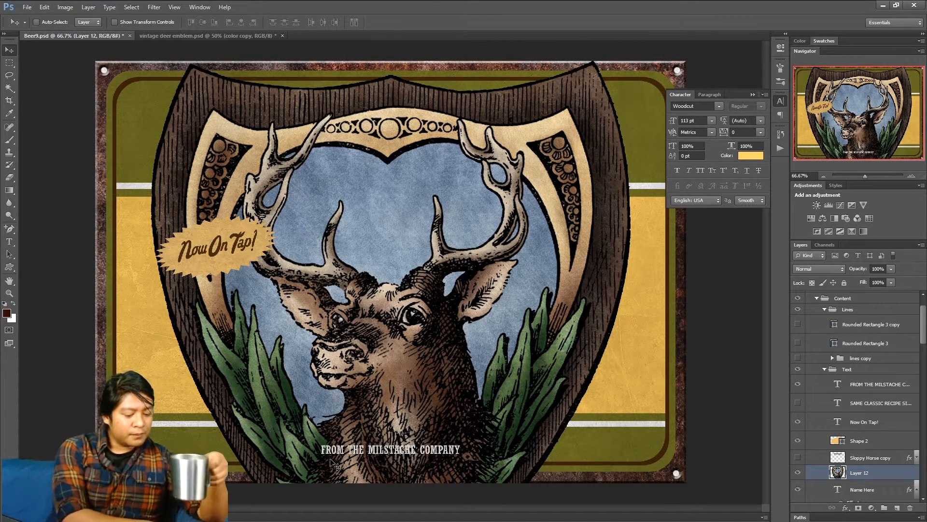
pyautogui.hotkey('ctrl', 't')
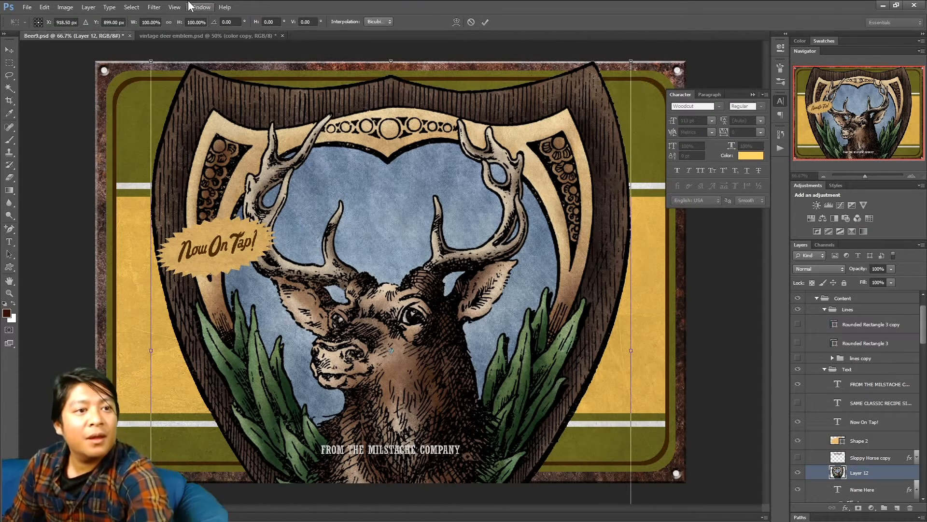
pyautogui.moveTo(135, 25); pyautogui.dragTo(108, 41)
pyautogui.moveTo(441, 282); pyautogui.dragTo(442, 249)
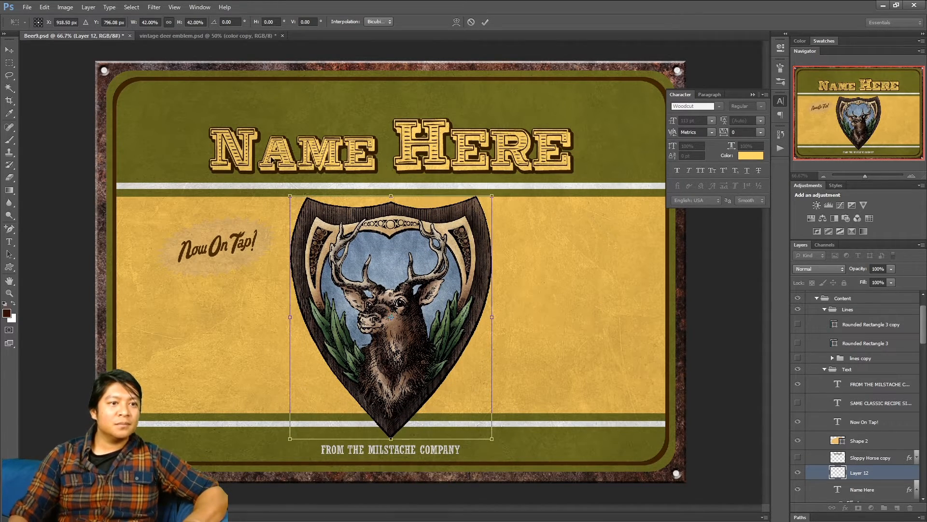
# Reduce the emblem's scale to 36%, shift it up to fit inside the yellow band, and apply the transform
pyautogui.click(158, 22)
pyautogui.press('Down')
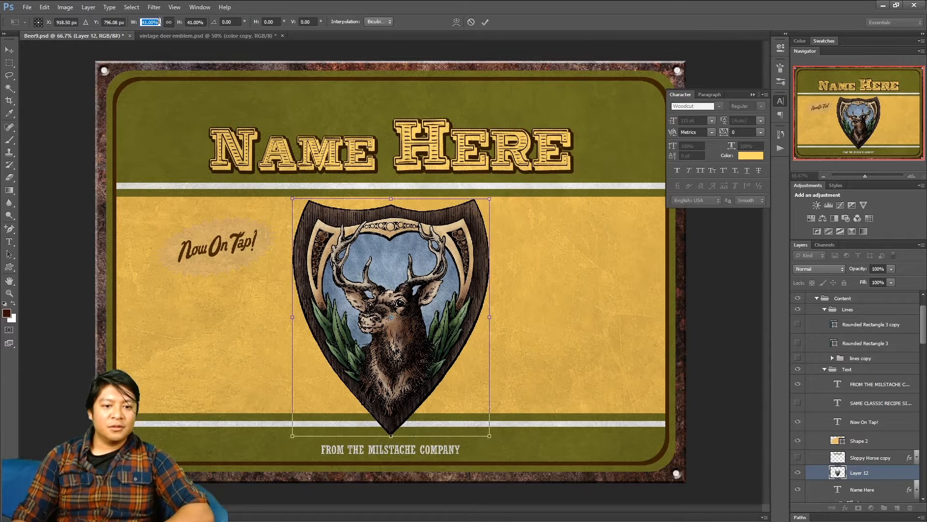
pyautogui.press('Down')
pyautogui.press('Down')
pyautogui.press('Down')
pyautogui.press('Down')
pyautogui.press('Down')
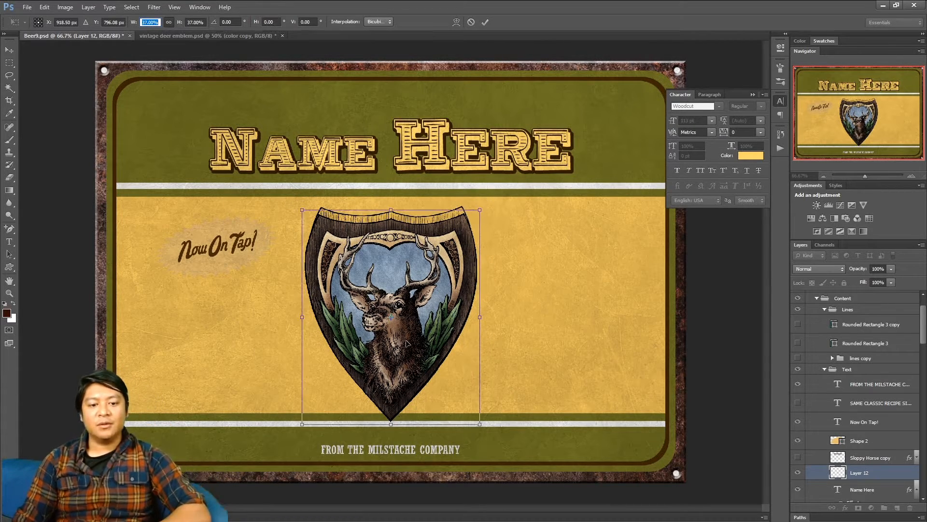
pyautogui.moveTo(412, 356); pyautogui.dragTo(415, 341)
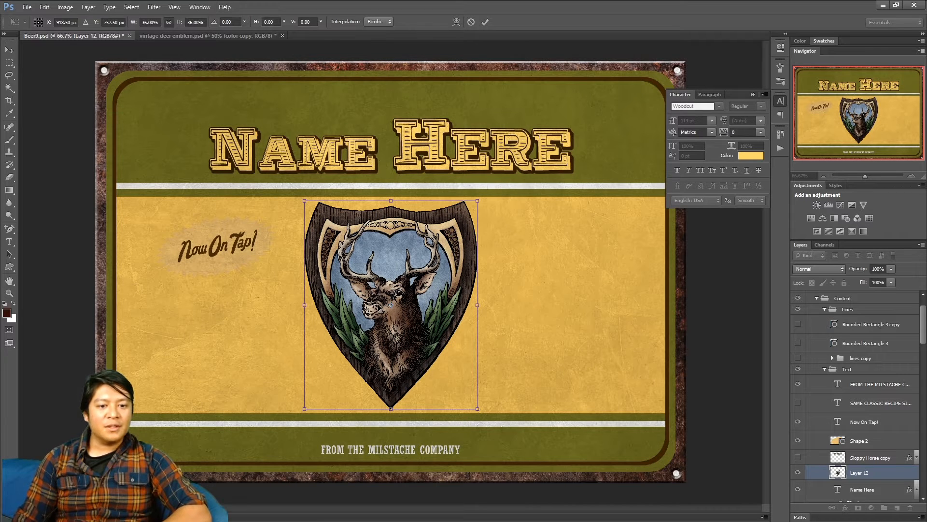
pyautogui.press('Return')
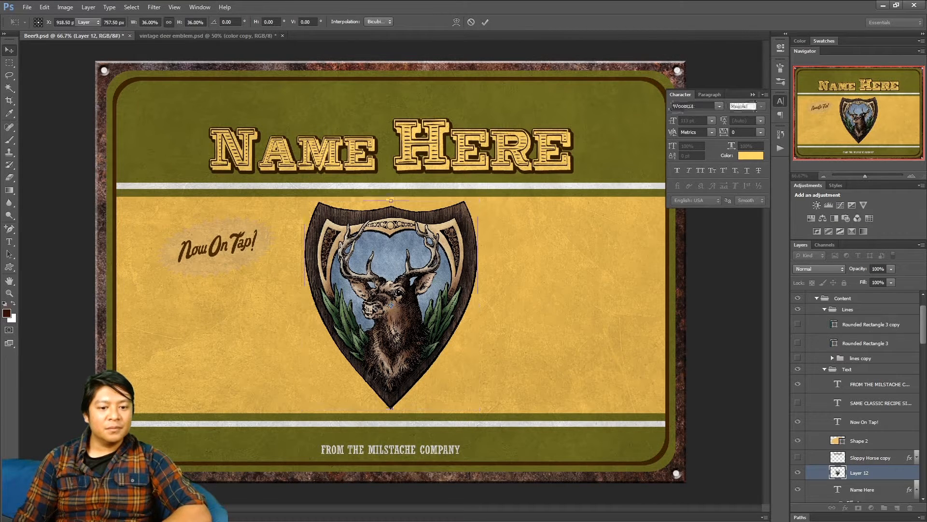
# Move the emblem's Layer 12 into the graphics group and delete the hidden stag copy layer
pyautogui.scroll(-3, 862, 471)
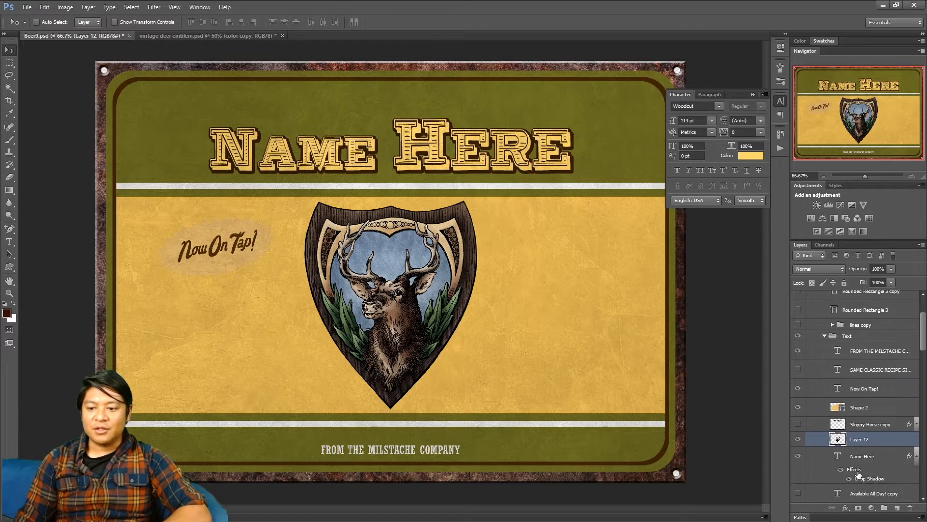
pyautogui.scroll(-2, 865, 453)
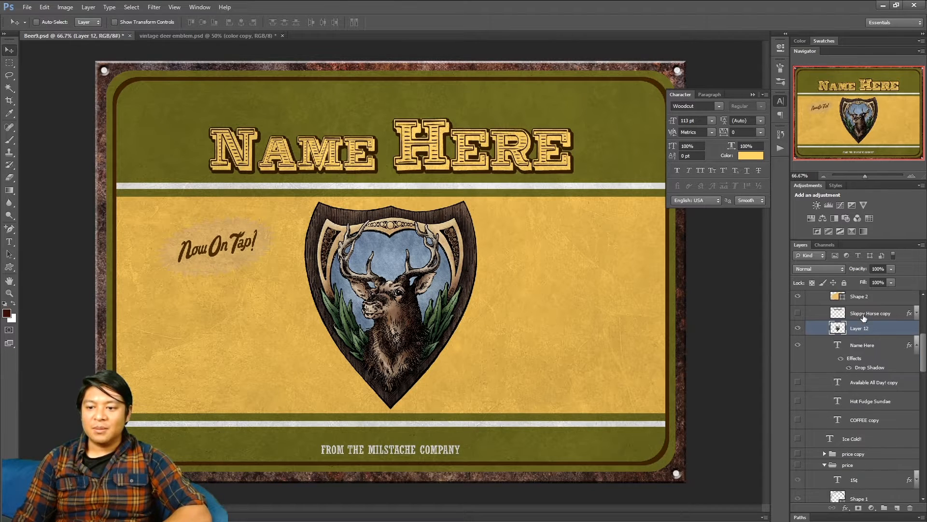
pyautogui.scroll(-2, 866, 329)
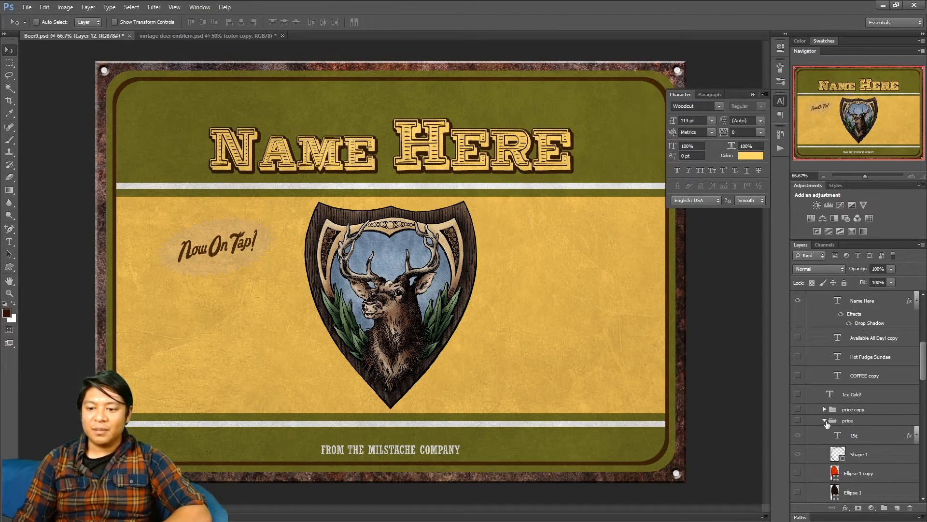
pyautogui.click(826, 420)
pyautogui.scroll(1, 874, 418)
pyautogui.moveTo(878, 307); pyautogui.dragTo(911, 507)
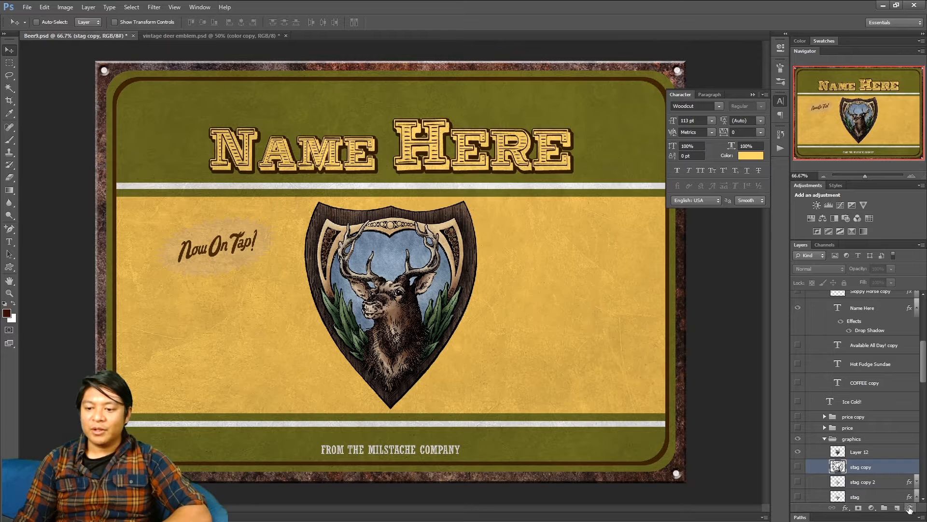
# Rename the emblem layer as painted stag
pyautogui.doubleClick(857, 452)
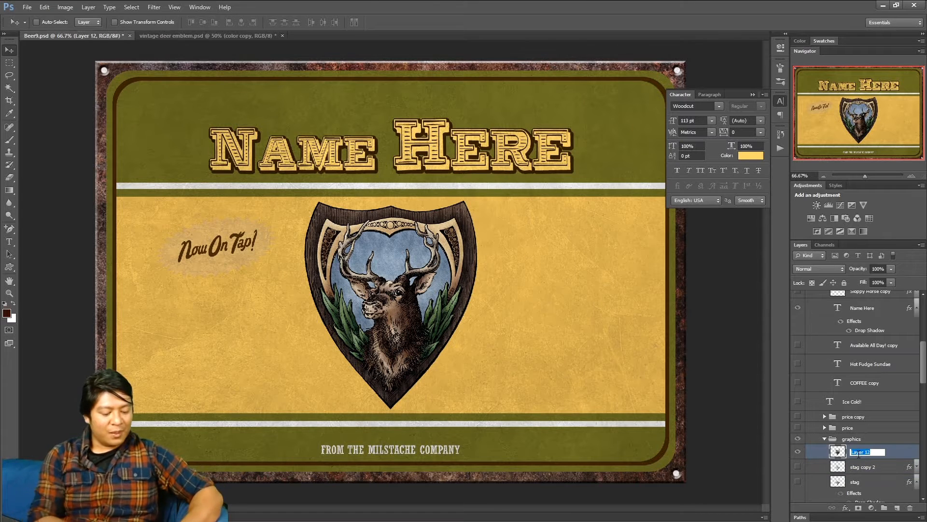
pyautogui.write('painted stag')
pyautogui.press('Return')
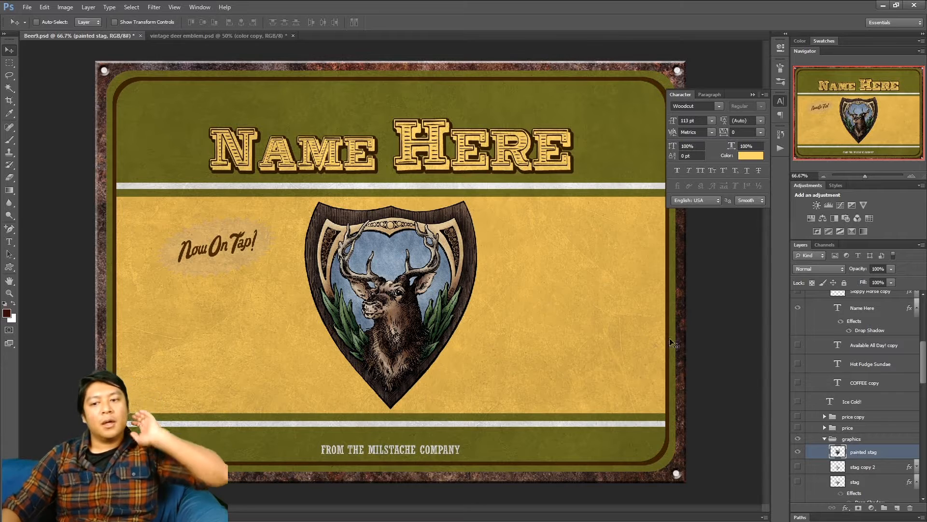
# Recolor the Rounded Rectangle 1 copy 3 shape by sampling the emblem's blue background and darkening it to #46596d
pyautogui.scroll(-10, 860, 435)
pyautogui.scroll(-8, 860, 436)
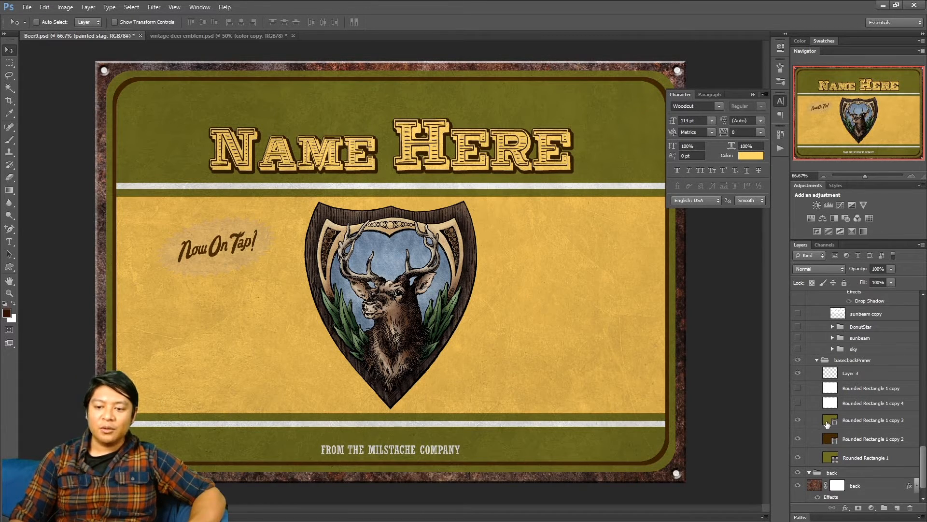
pyautogui.doubleClick(827, 424)
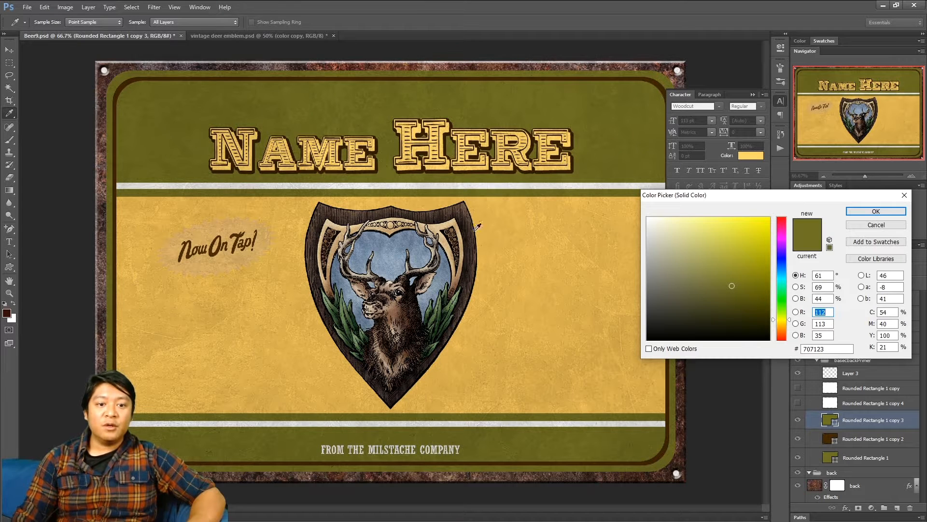
pyautogui.click(372, 234)
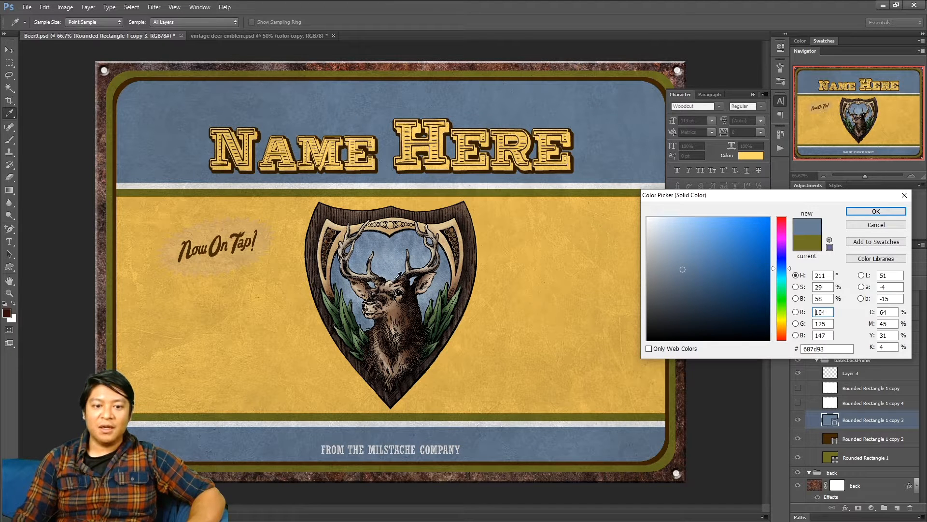
pyautogui.click(693, 287)
pyautogui.click(685, 290)
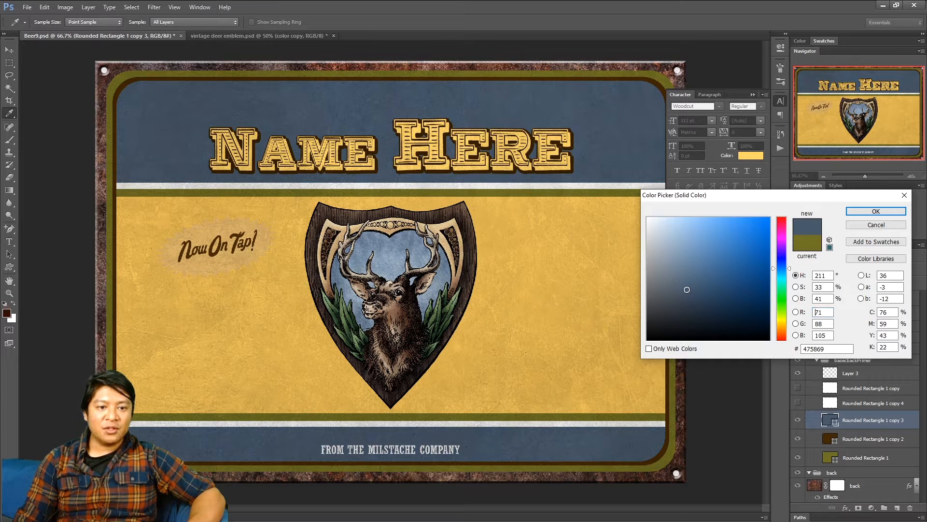
pyautogui.click(683, 285)
pyautogui.click(684, 287)
pyautogui.click(690, 288)
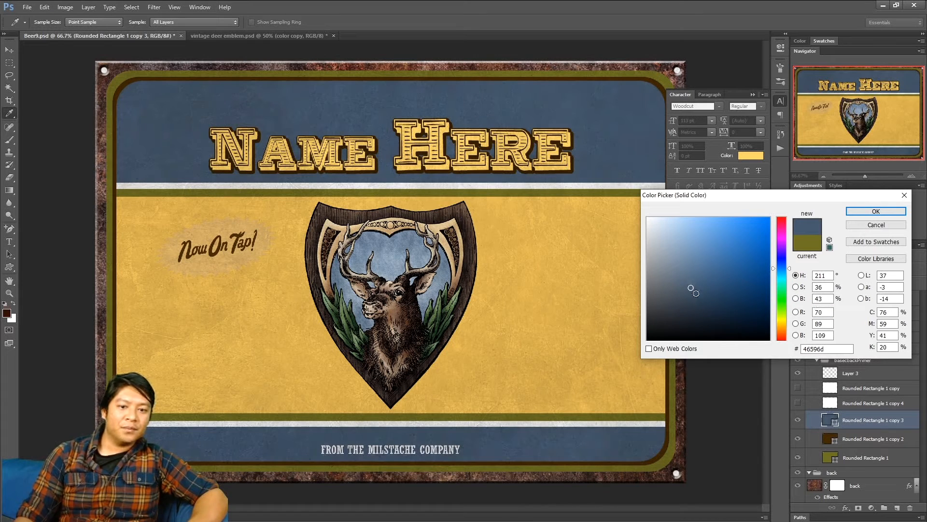
pyautogui.click(884, 212)
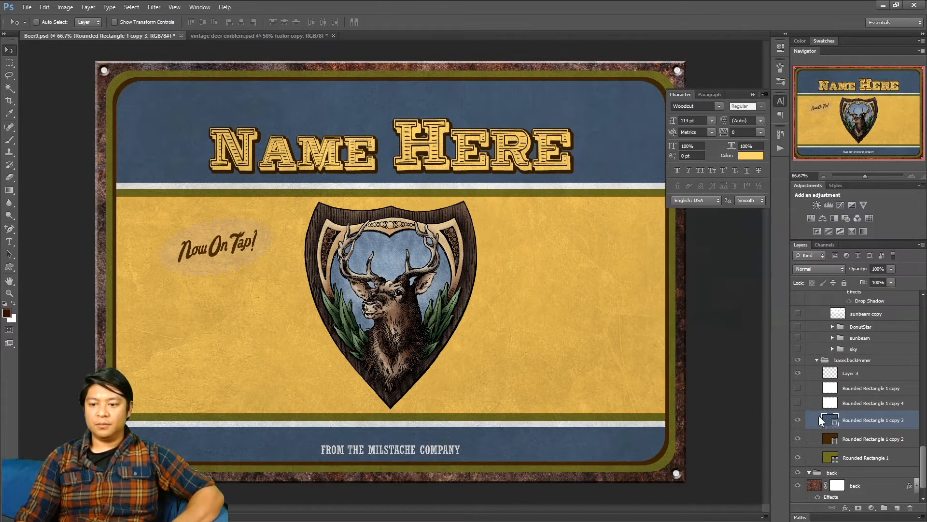
# Set the fill color of the Rounded Rectangle 1 shape, the sign's outer border, to #46596d
pyautogui.doubleClick(830, 457)
pyautogui.write('46596d')
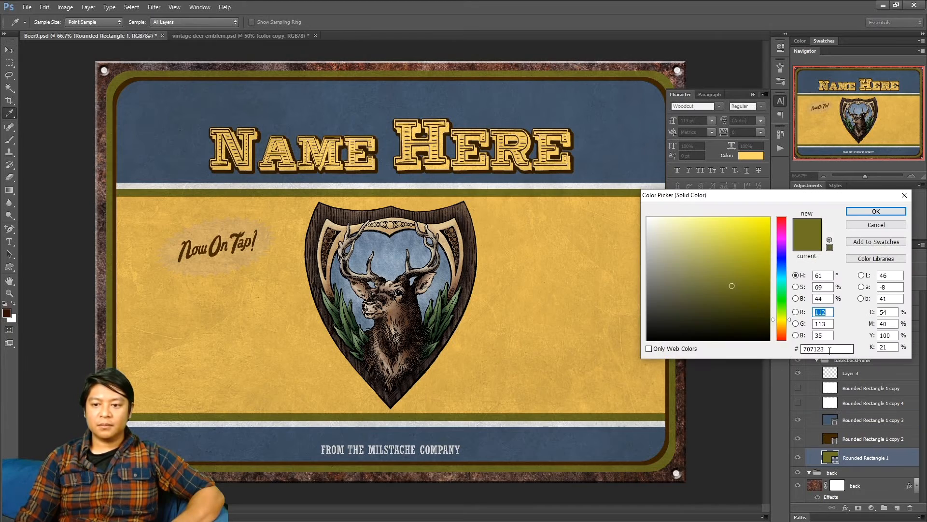
pyautogui.click(876, 212)
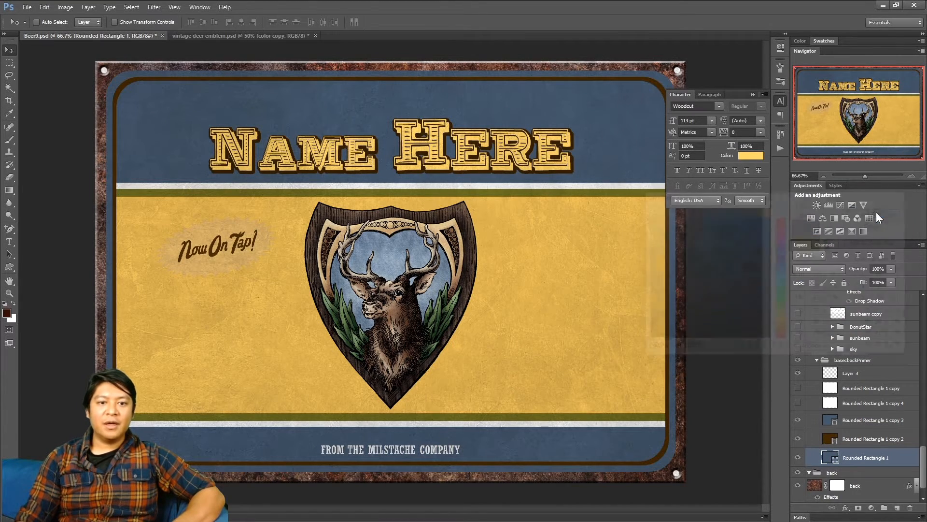
pyautogui.click(912, 177)
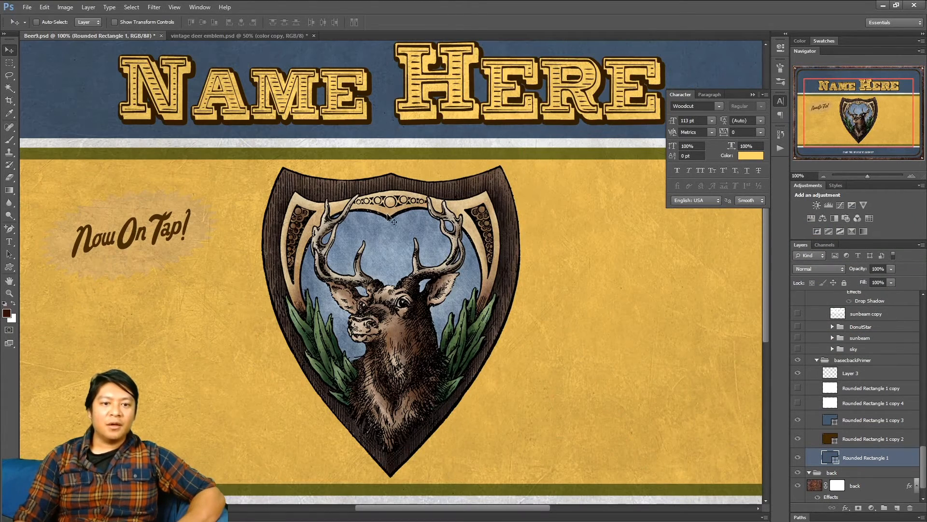
# Recolor the Rounded Rectangle 1 copy 2 border shape by sampling the emblem's cream trim and darkening it to #cfb27f
pyautogui.click(824, 175)
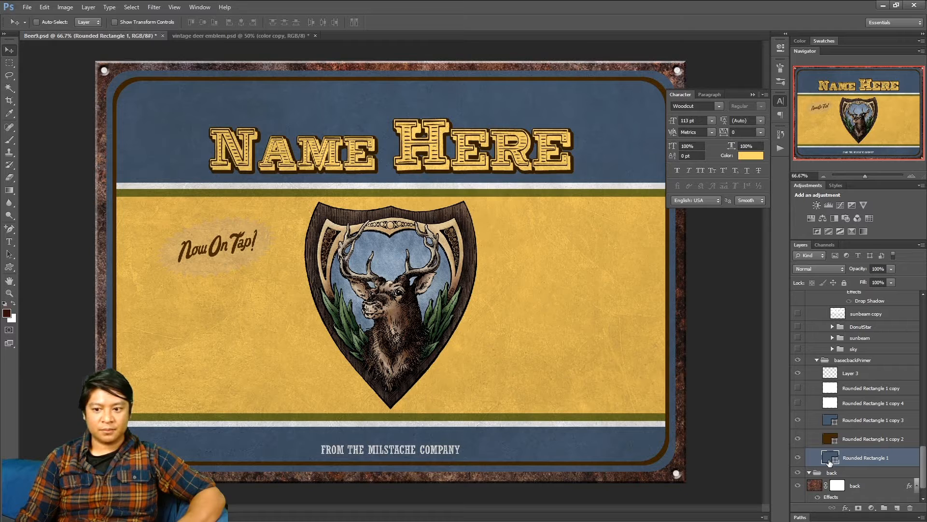
pyautogui.scroll(4, 828, 459)
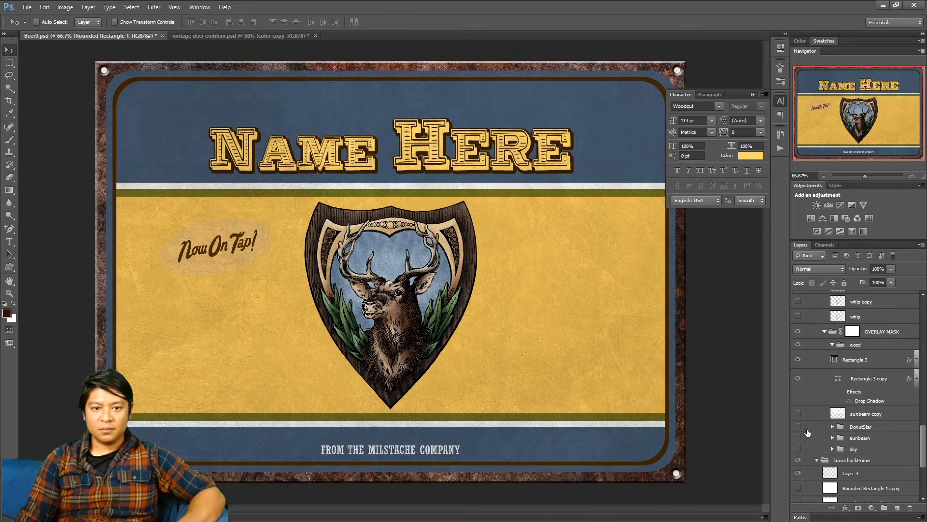
pyautogui.scroll(-5, 838, 417)
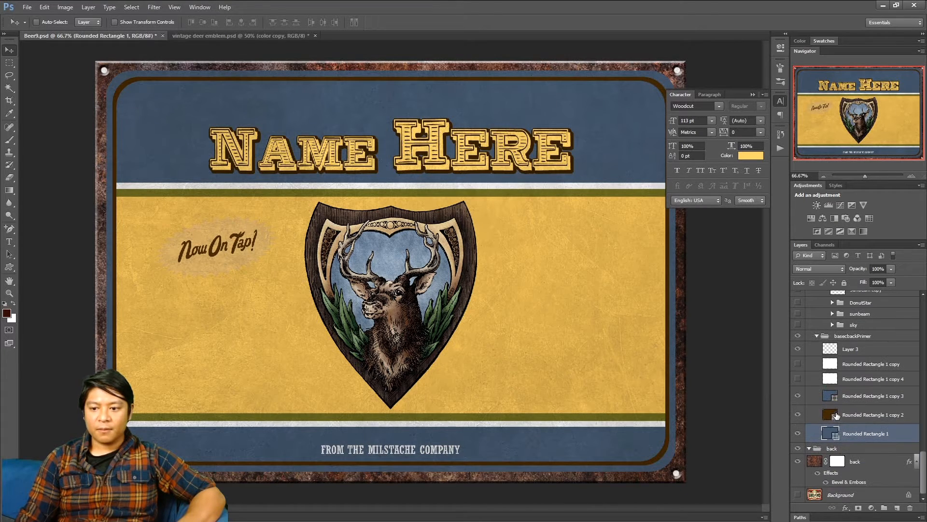
pyautogui.doubleClick(830, 416)
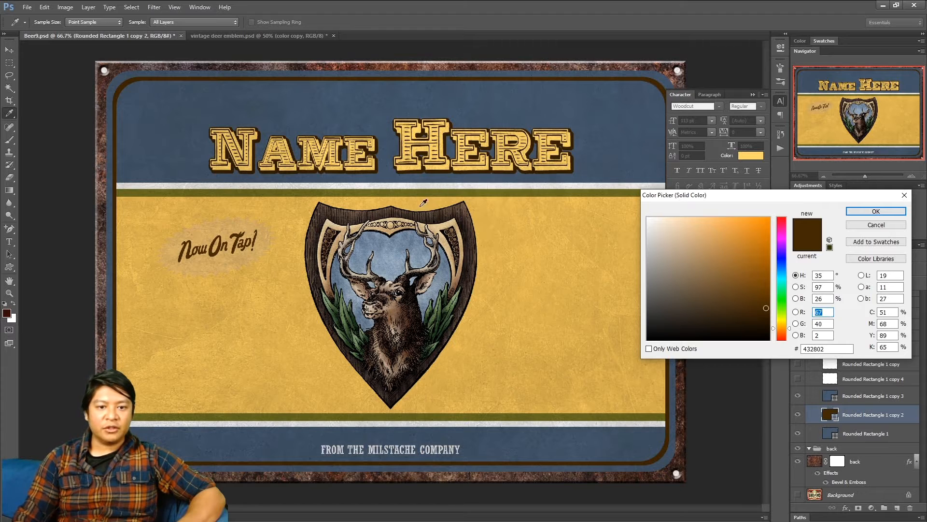
pyautogui.click(438, 228)
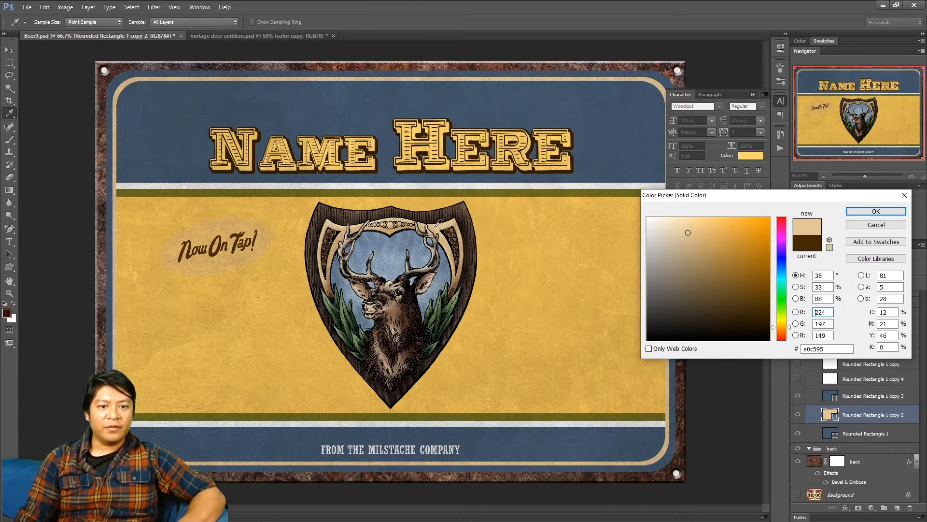
pyautogui.moveTo(692, 237); pyautogui.dragTo(694, 240)
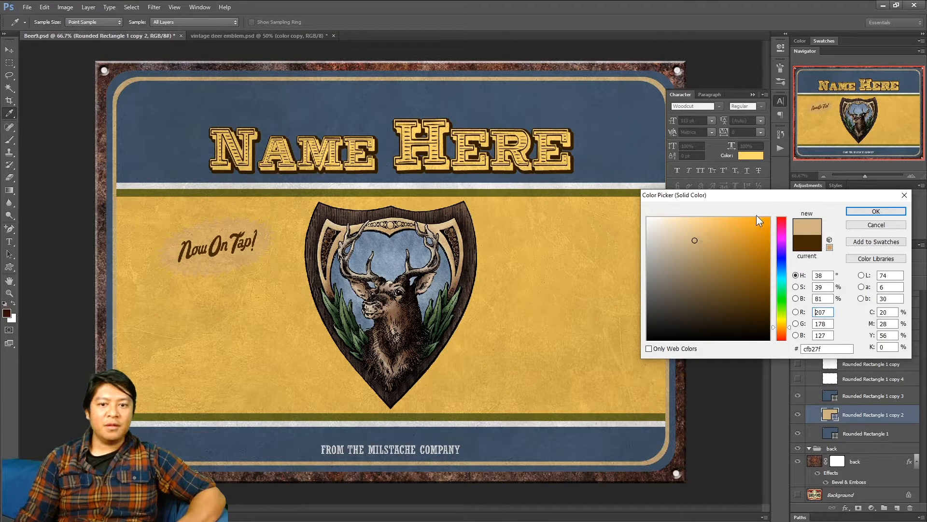
pyautogui.click(877, 211)
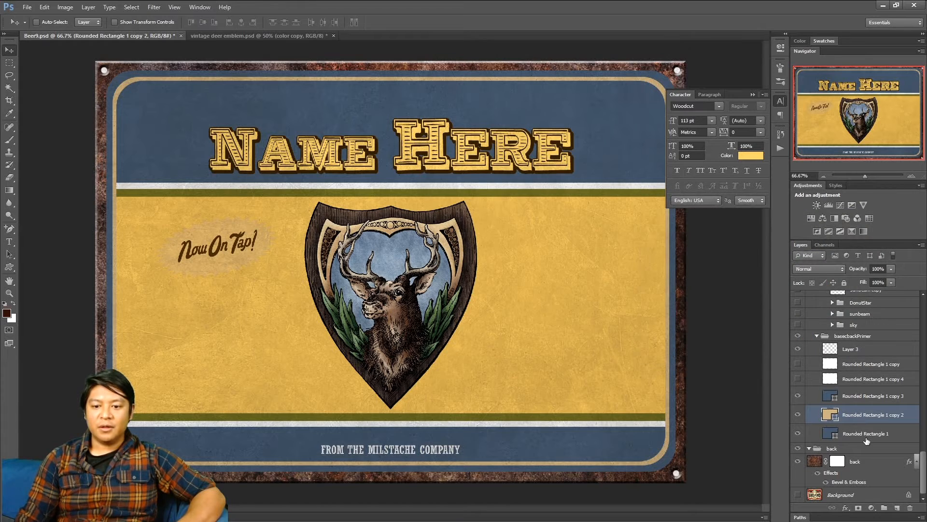
# Toggle the visibility of Rectangle 3 and Rectangle 3 copy to identify which layer forms the white stripes
pyautogui.scroll(5, 868, 440)
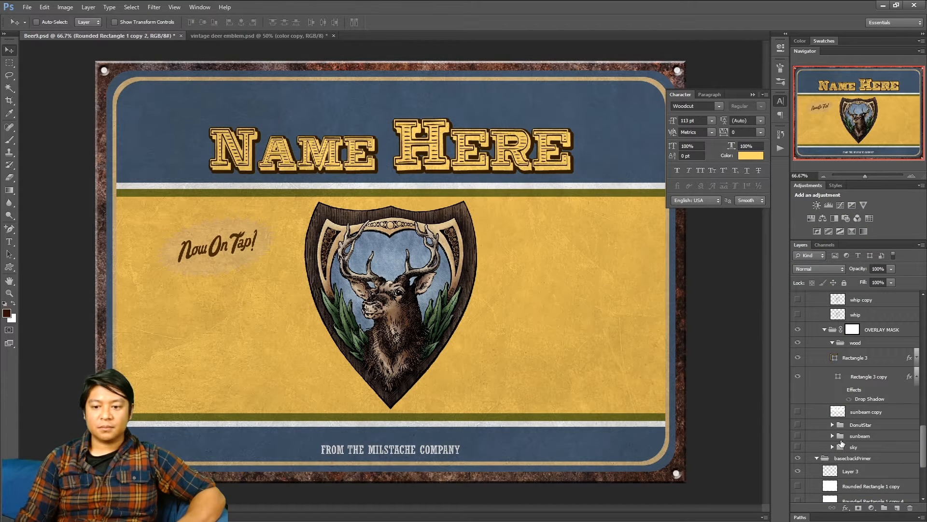
pyautogui.scroll(3, 841, 436)
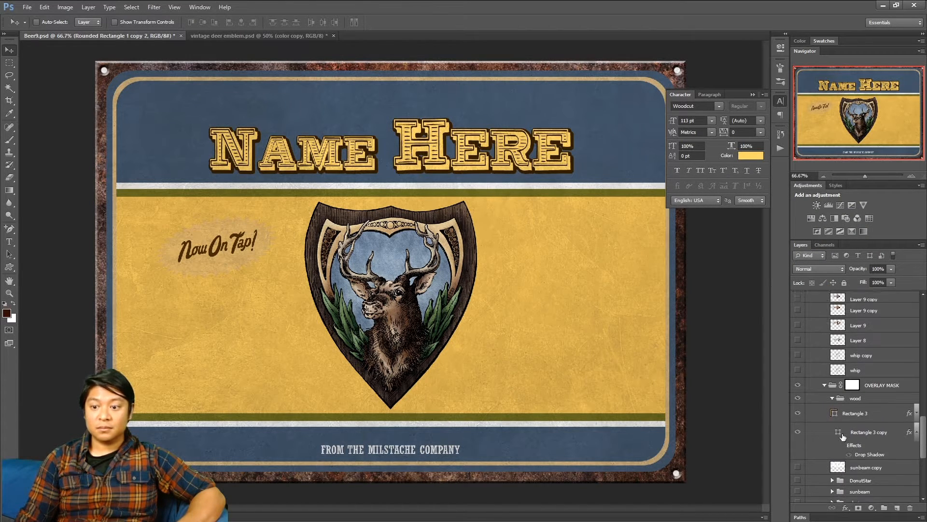
pyautogui.scroll(-2, 838, 441)
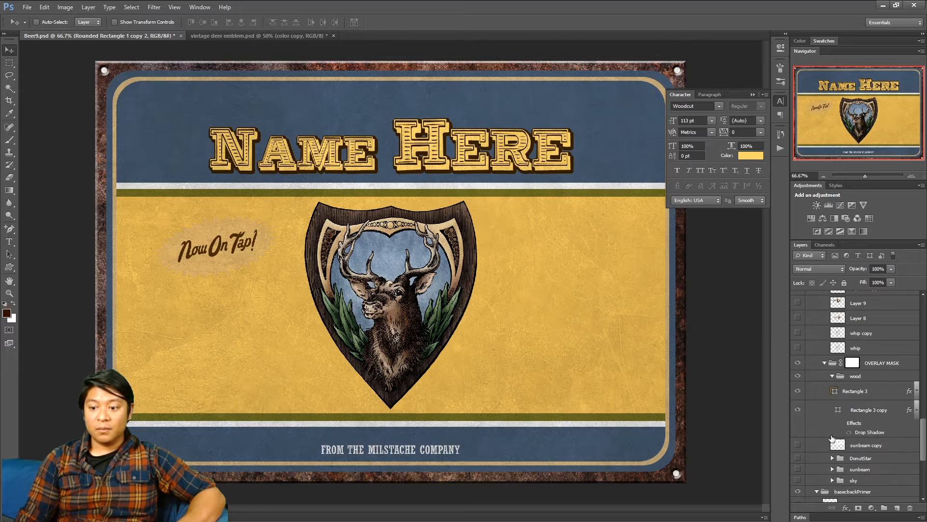
pyautogui.click(799, 393)
pyautogui.click(799, 392)
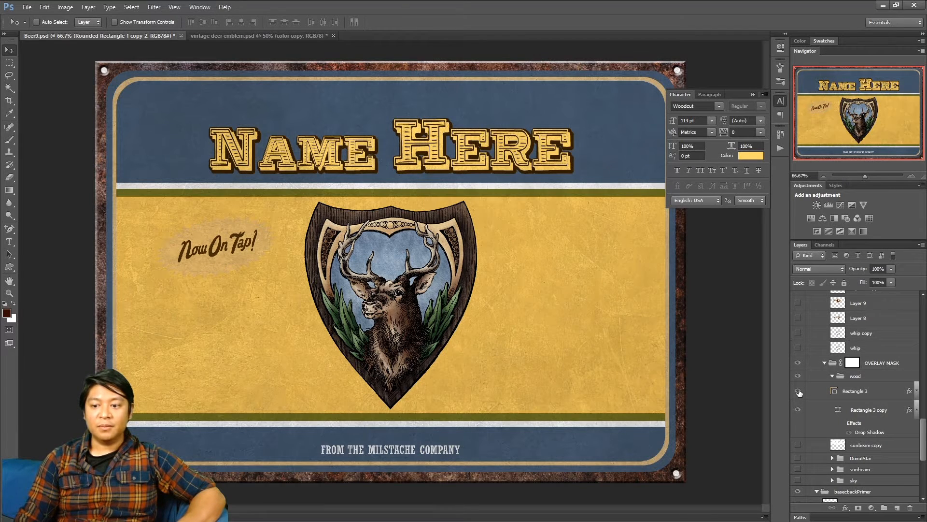
pyautogui.click(799, 392)
pyautogui.click(799, 392)
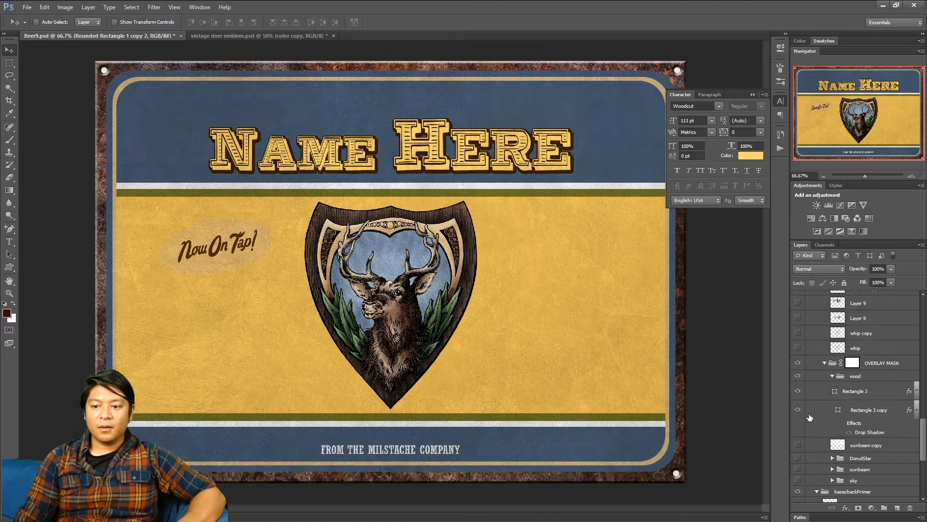
pyautogui.click(799, 410)
pyautogui.click(798, 410)
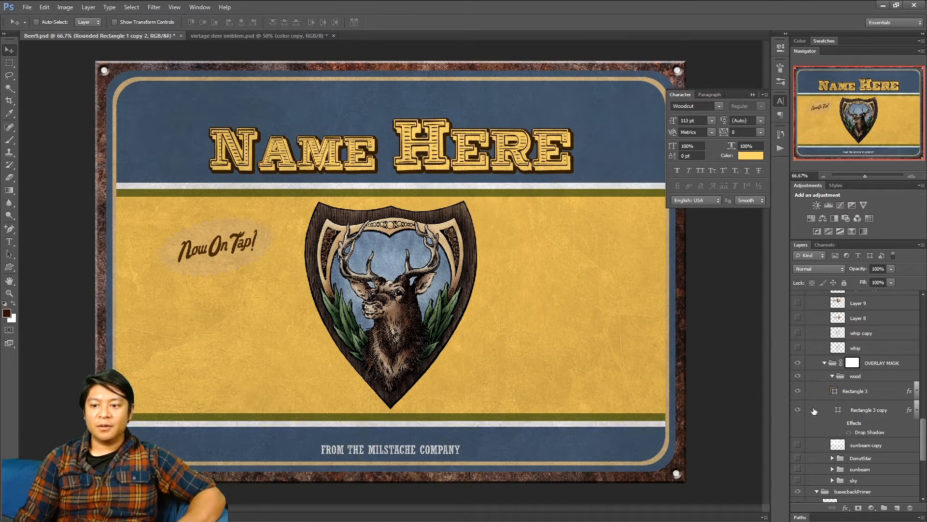
# Set the fill color of the Rectangle 3 copy stripes to #cfb27f, copied from Rounded Rectangle 1 copy 2
pyautogui.doubleClick(839, 409)
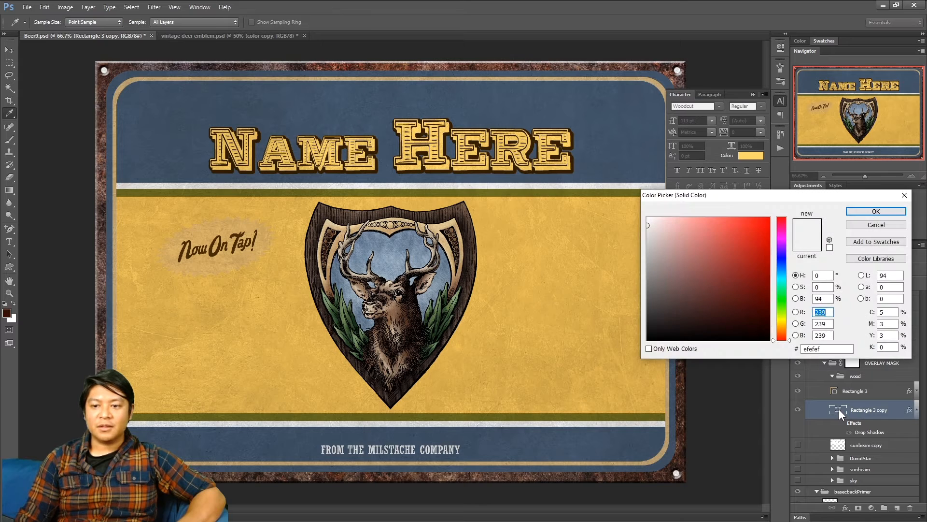
pyautogui.press('Return')
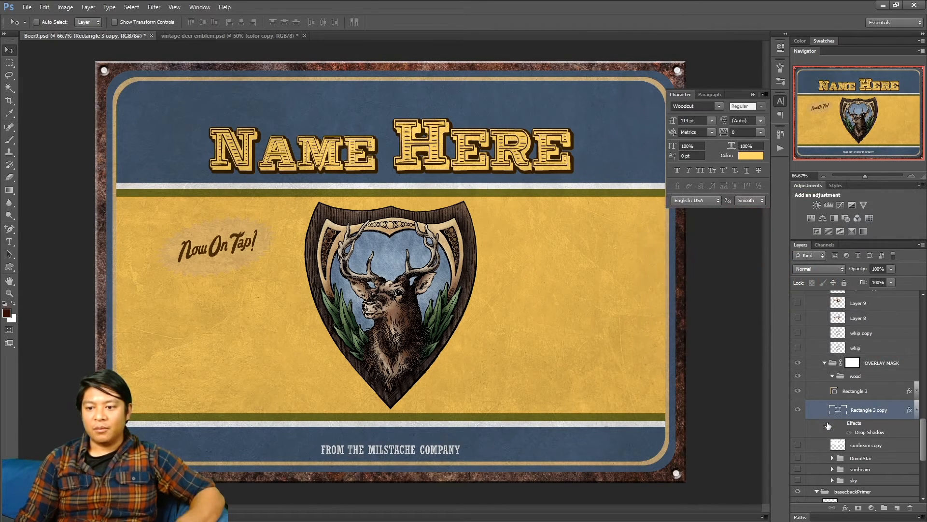
pyautogui.scroll(-5, 828, 425)
pyautogui.doubleClick(828, 426)
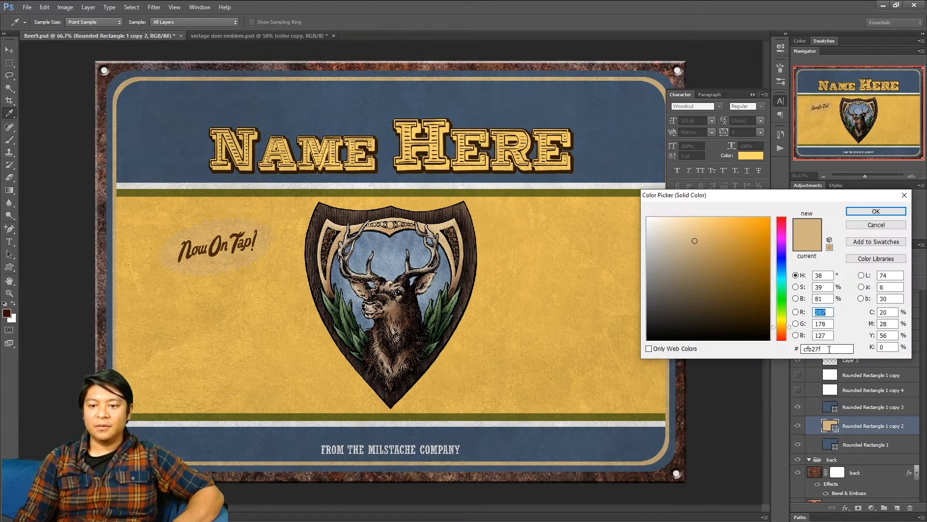
pyautogui.click(870, 212)
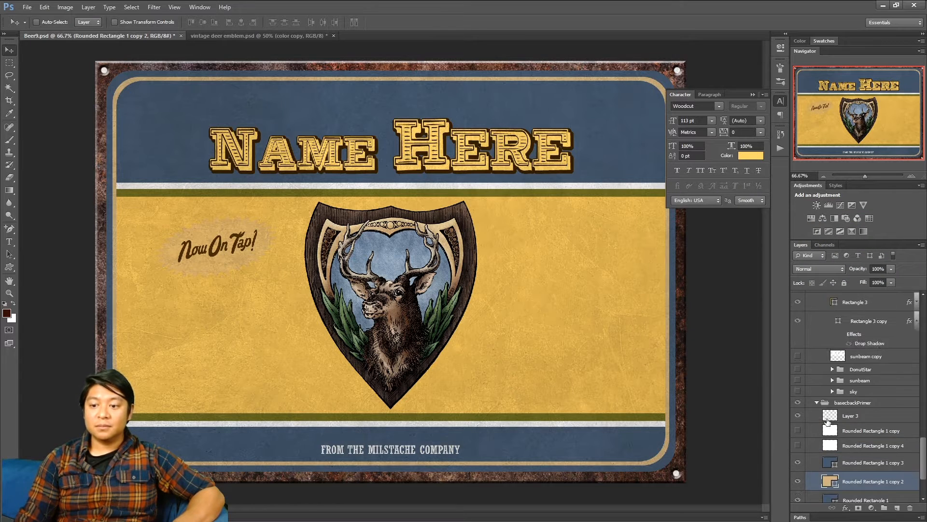
pyautogui.scroll(3, 839, 391)
pyautogui.doubleClick(839, 387)
pyautogui.write('cfb27f')
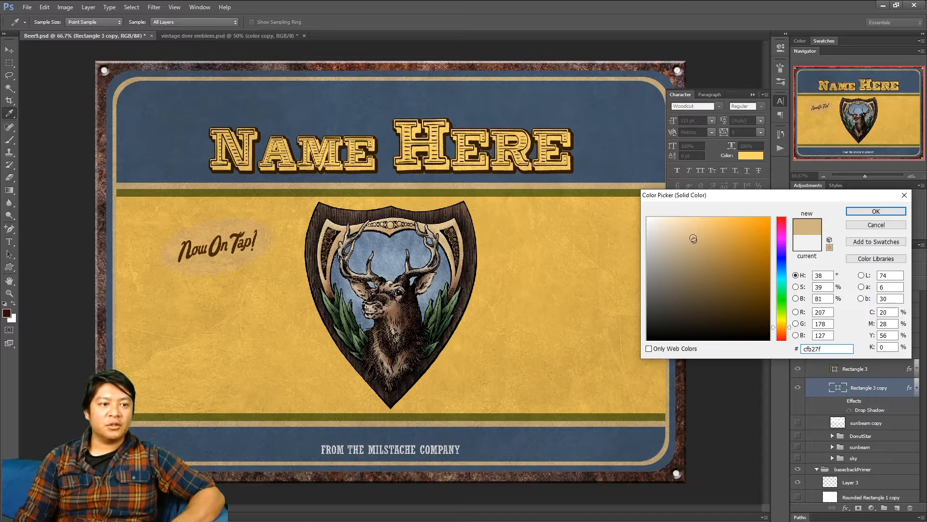
pyautogui.click(862, 208)
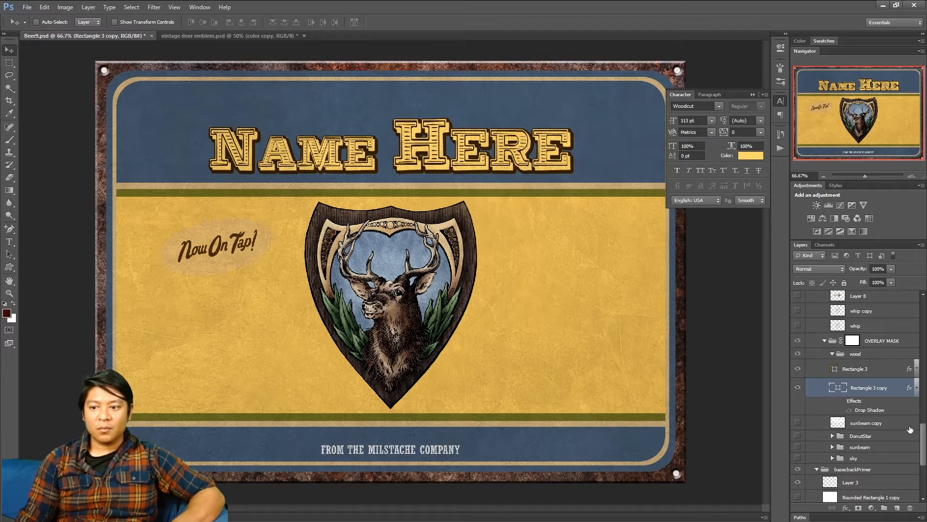
# Hide the Grunge group and check the Rectangle 3 copy layer's fill color to find the source of the green stripes
pyautogui.moveTo(921, 454); pyautogui.dragTo(922, 316)
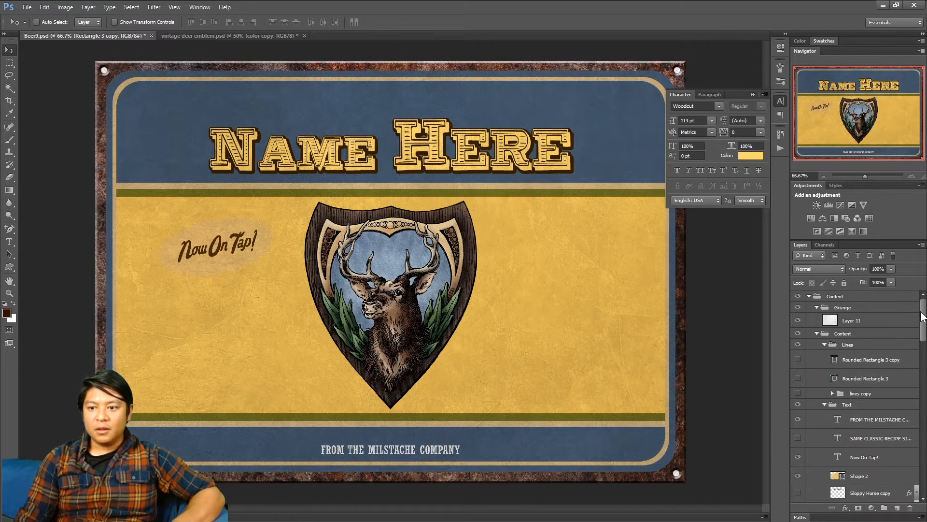
pyautogui.click(798, 308)
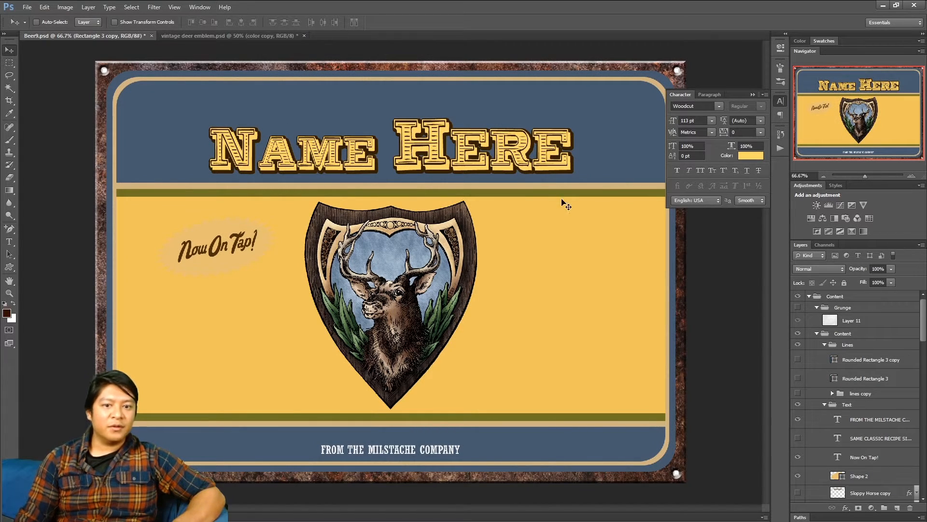
pyautogui.click(484, 195)
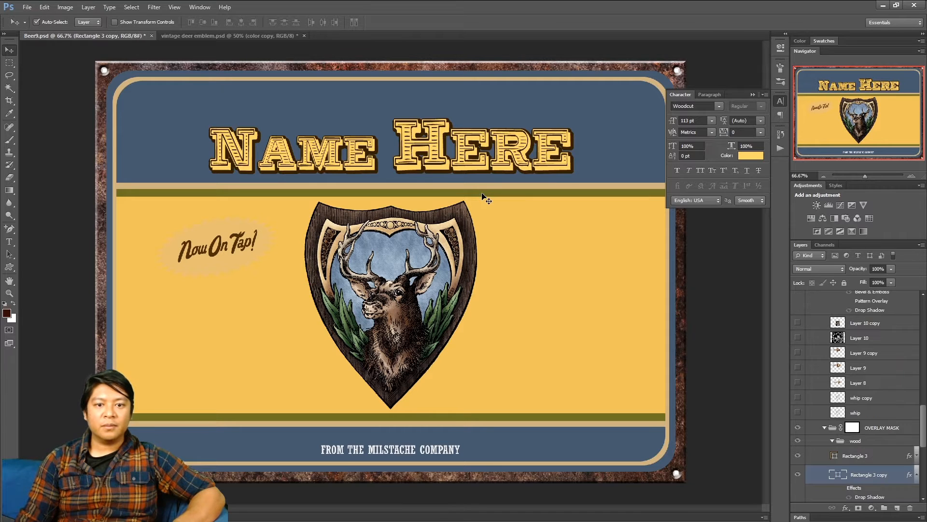
pyautogui.scroll(-1, 827, 406)
pyautogui.scroll(-1, 828, 407)
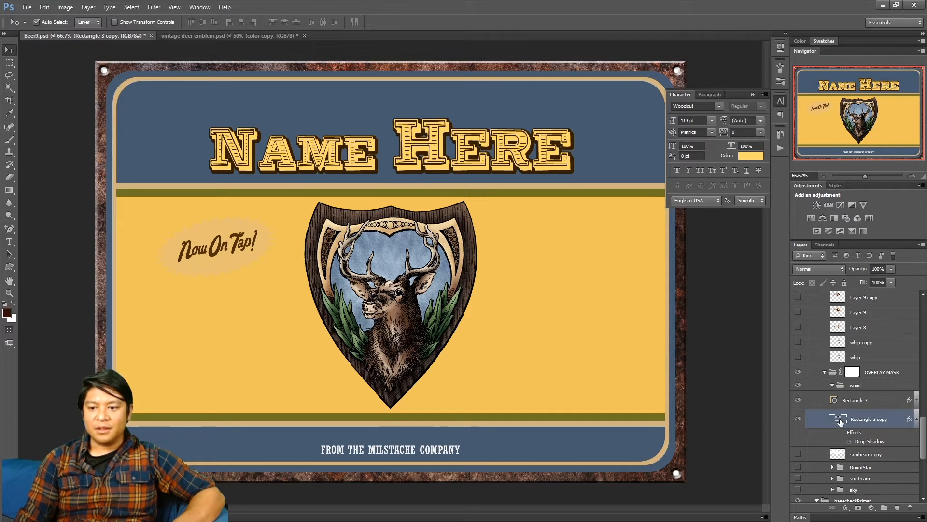
pyautogui.doubleClick(839, 419)
pyautogui.press('Escape')
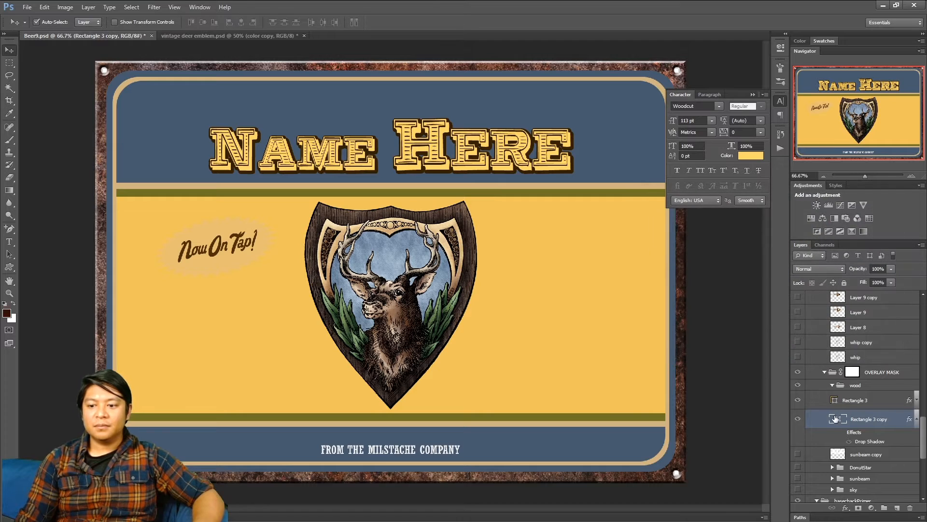
# Change the drop shadow color of Rectangle 3 to #46596d by sampling the sign's blue band, and save the file
pyautogui.scroll(1, 836, 418)
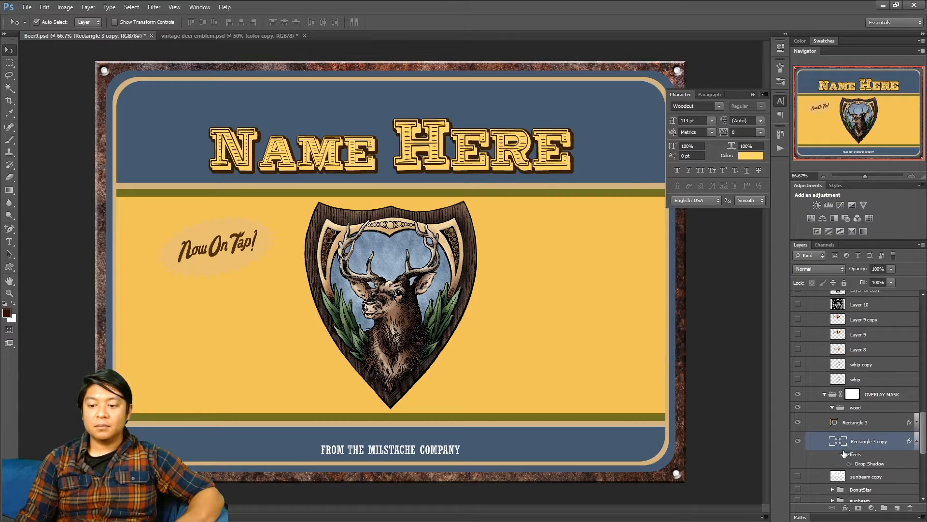
pyautogui.click(836, 430)
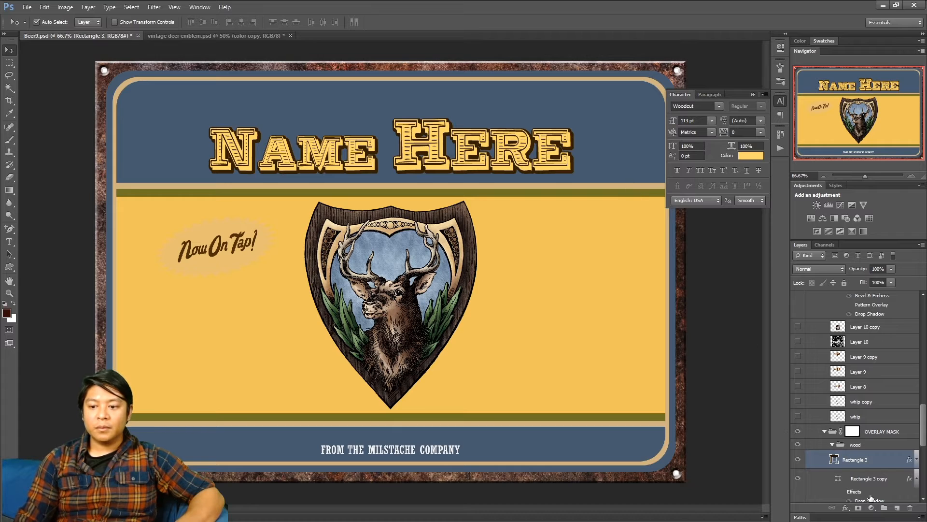
pyautogui.doubleClick(884, 459)
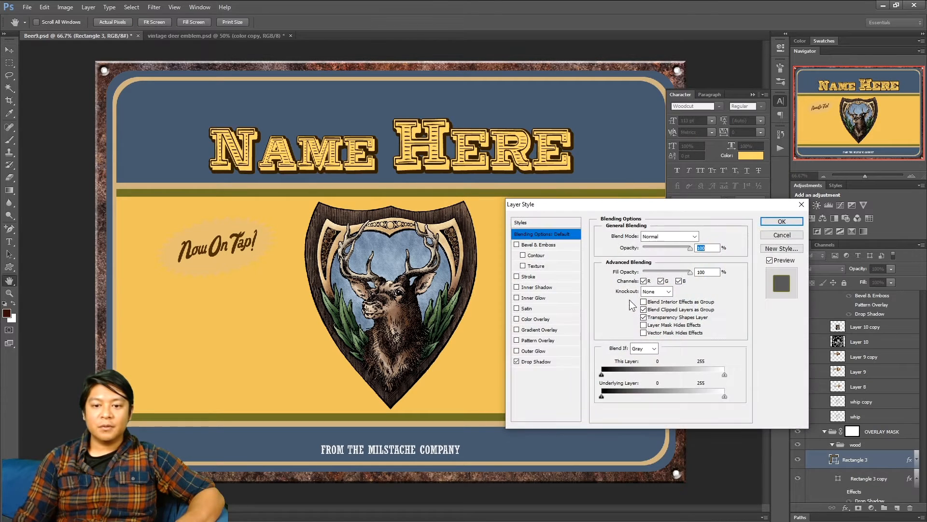
pyautogui.click(536, 362)
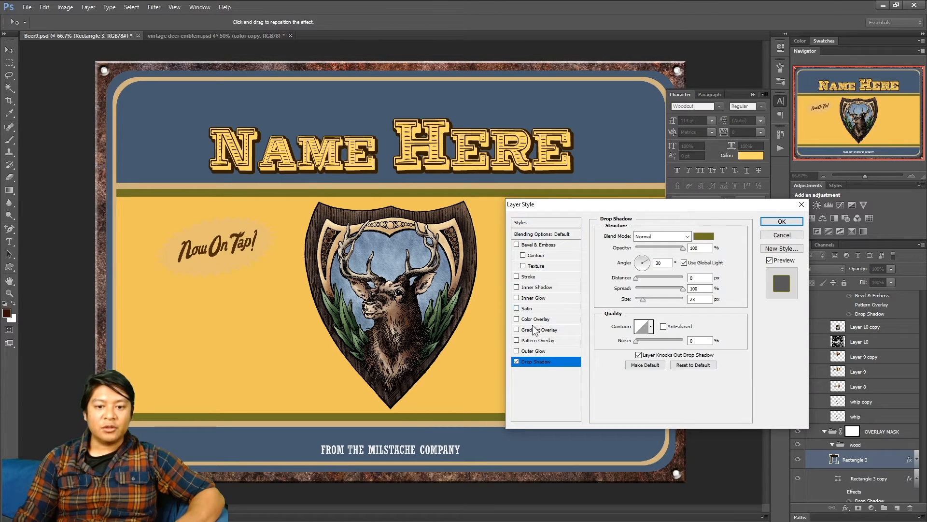
pyautogui.click(518, 360)
pyautogui.click(517, 361)
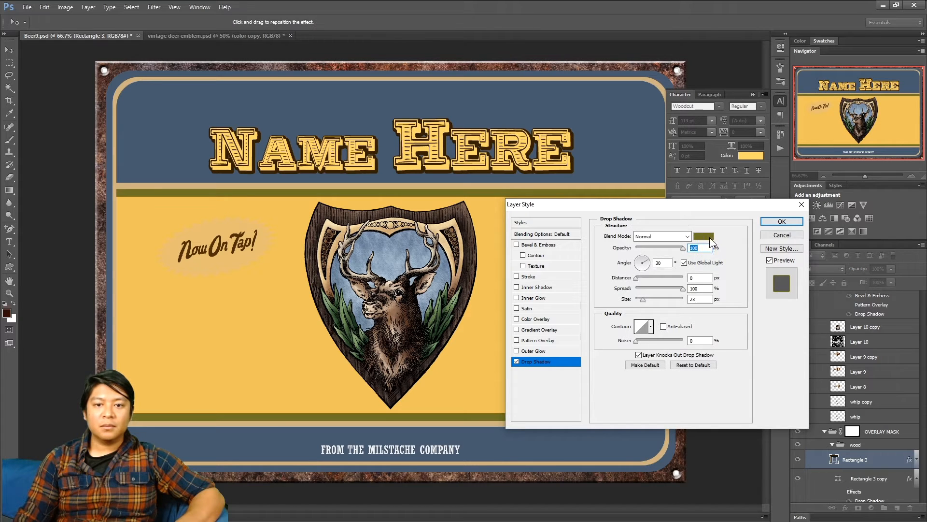
pyautogui.click(703, 236)
pyautogui.click(621, 139)
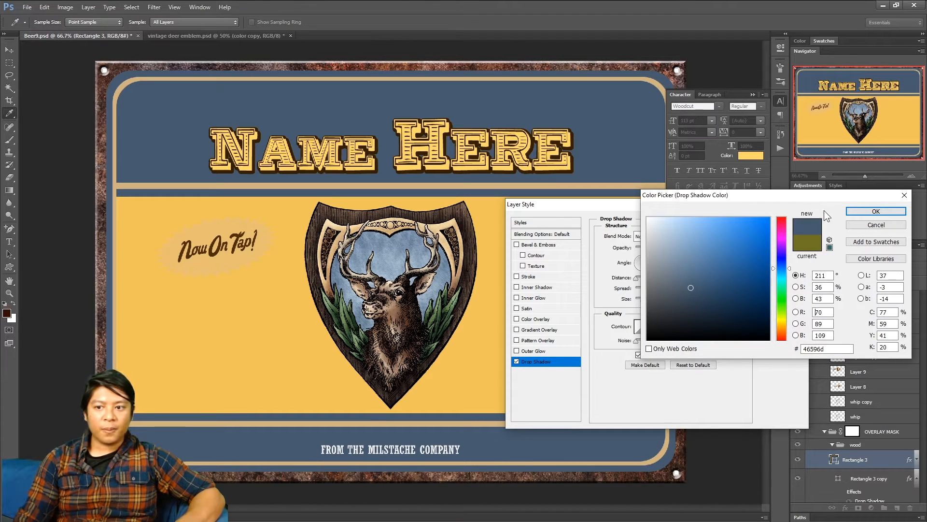
pyautogui.click(876, 211)
pyautogui.click(778, 218)
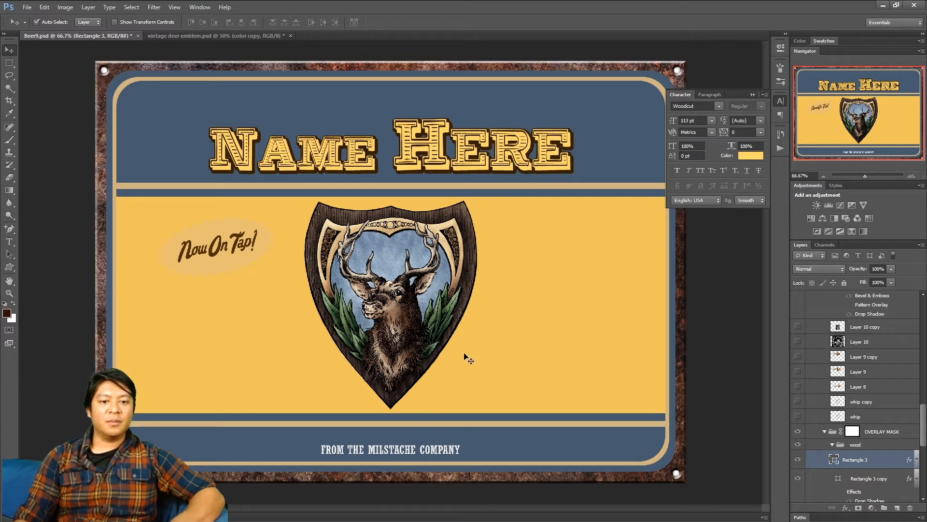
pyautogui.hotkey('ctrl', 's')
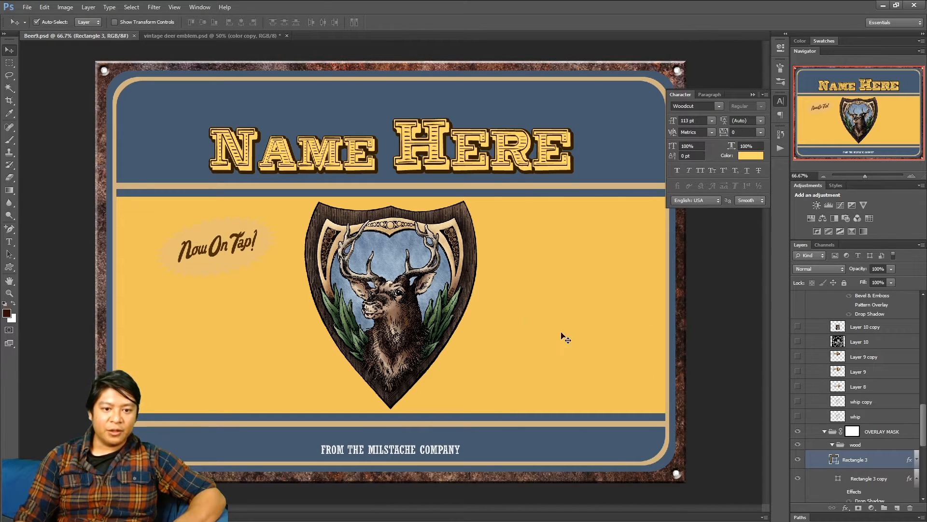
# Set the Rectangle 3 center panel's fill to dark green #4d673d, starting from greens sampled on the emblem's leaves
pyautogui.scroll(-3, 837, 419)
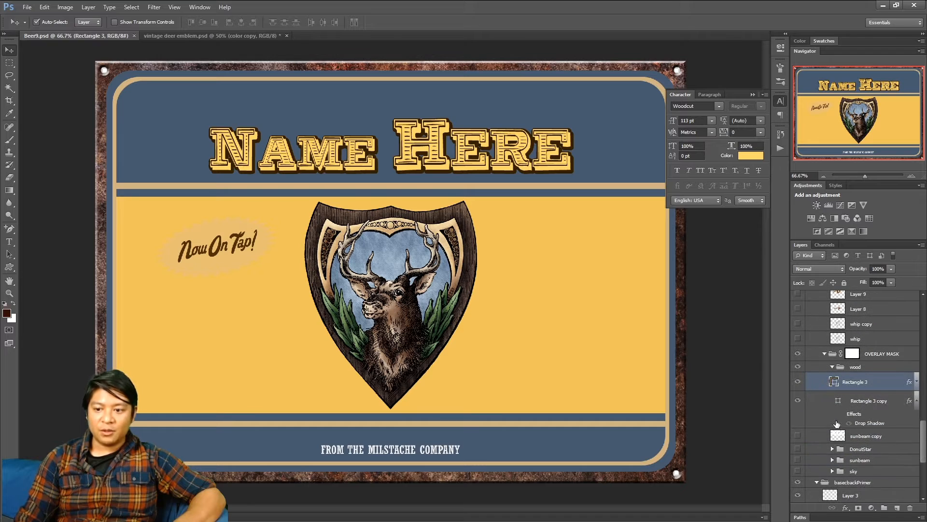
pyautogui.doubleClick(833, 382)
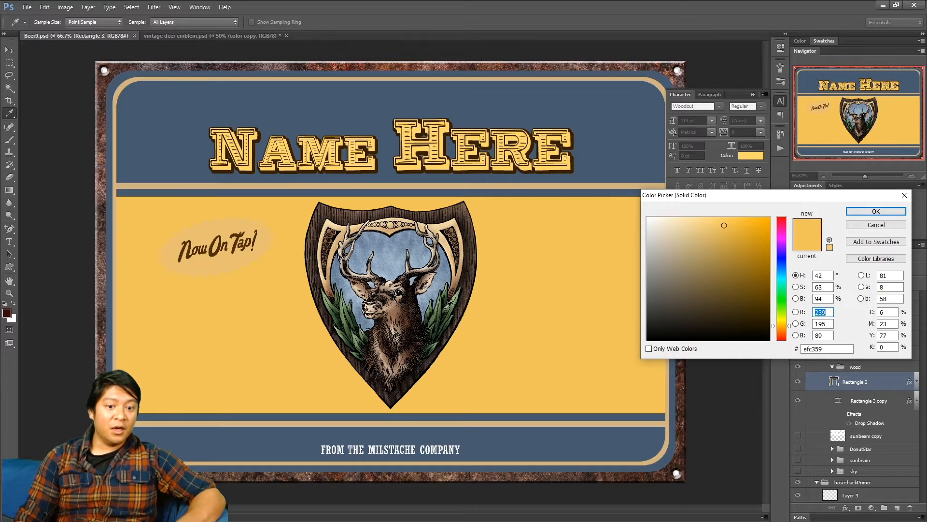
pyautogui.click(449, 307)
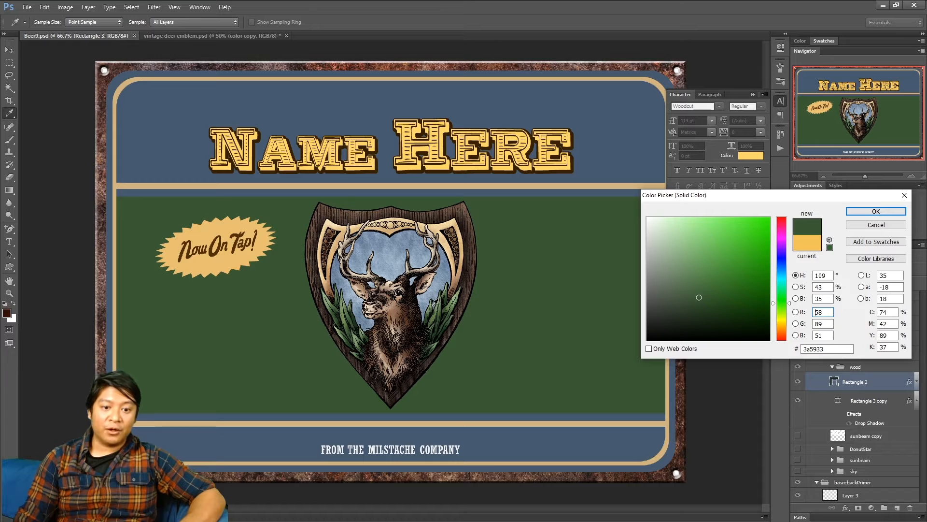
pyautogui.click(431, 306)
pyautogui.click(432, 305)
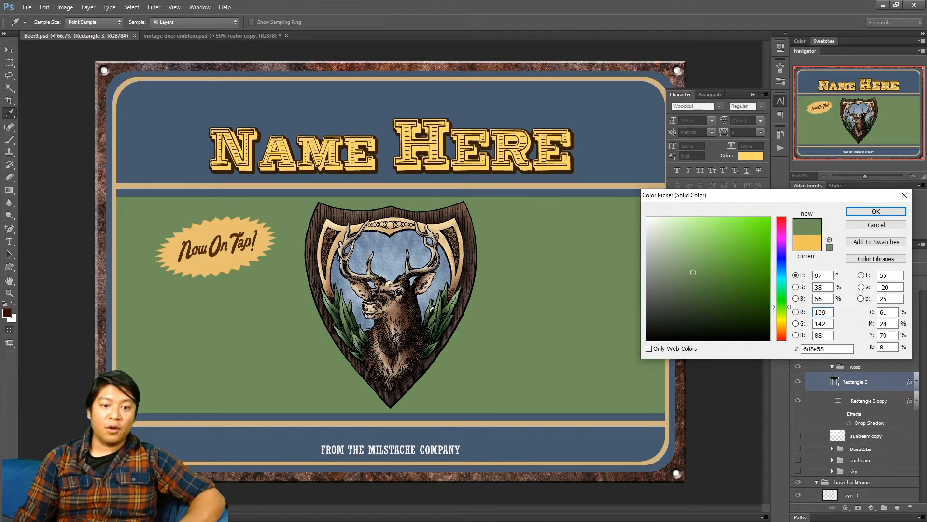
pyautogui.click(431, 307)
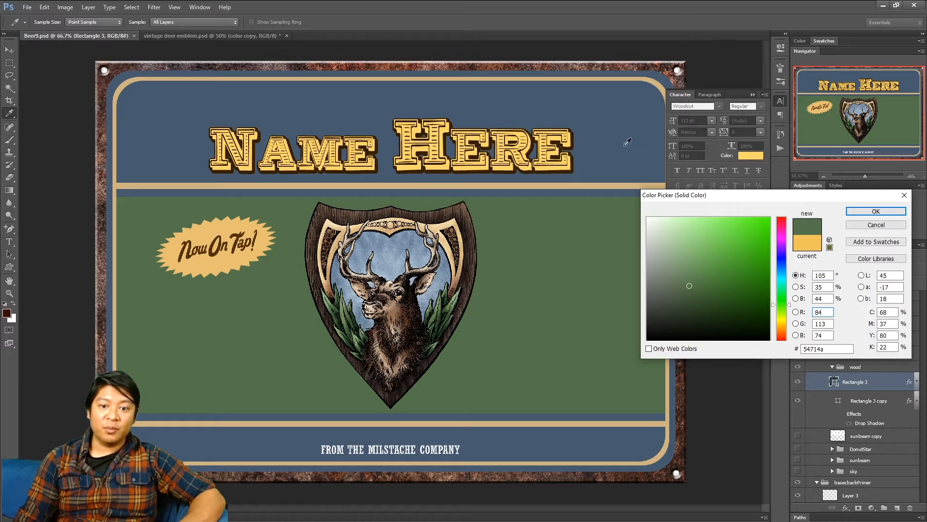
pyautogui.click(428, 311)
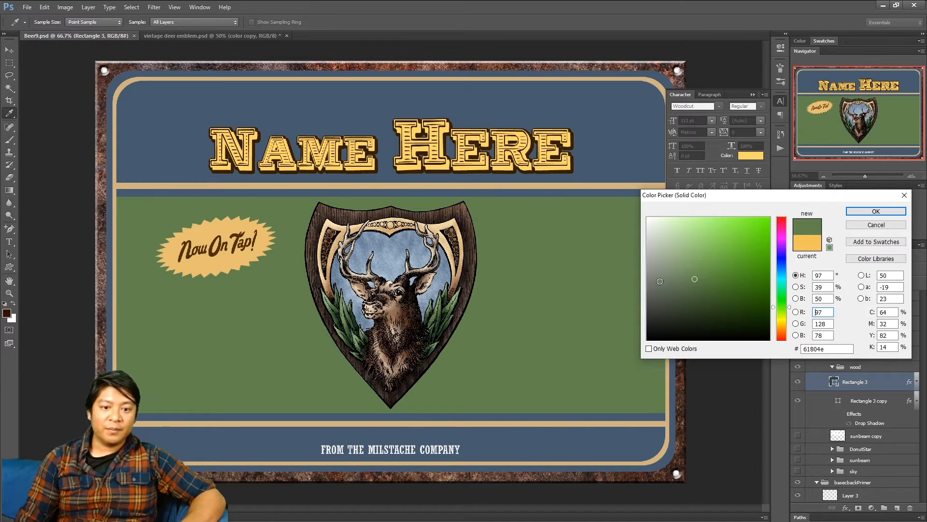
pyautogui.click(351, 315)
pyautogui.click(697, 287)
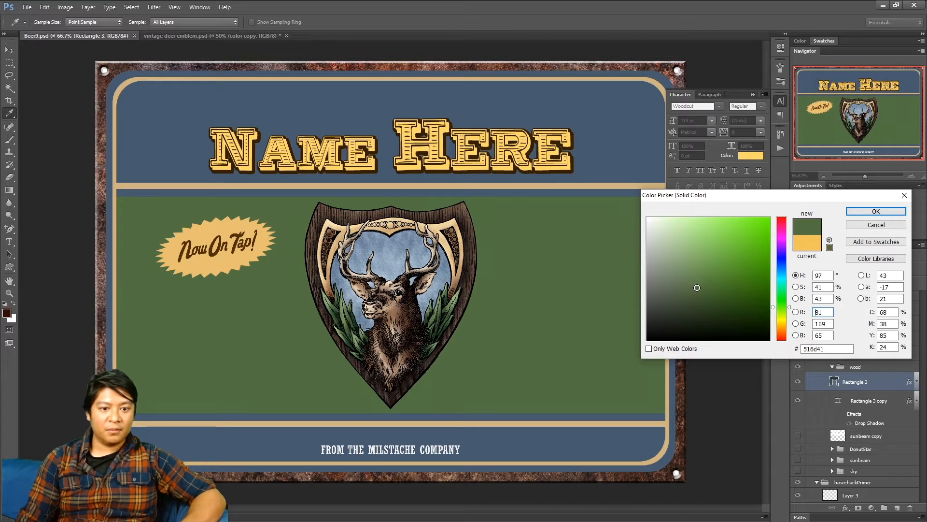
pyautogui.click(697, 288)
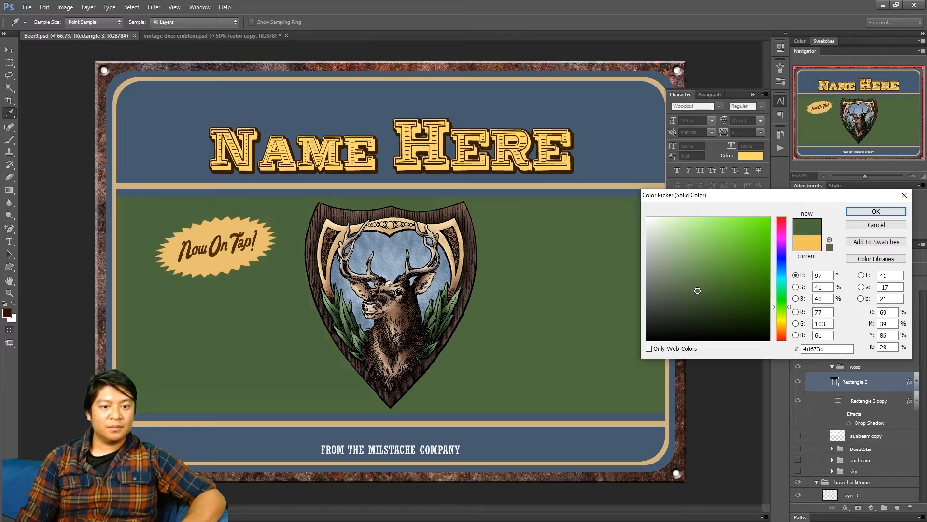
pyautogui.click(864, 211)
# Identify the Rounded Rectangle 1 copy 3 layer by toggling its visibility, and darken its blue fill to #314254
pyautogui.scroll(-3, 846, 421)
pyautogui.click(798, 396)
pyautogui.click(797, 396)
pyautogui.doubleClick(830, 396)
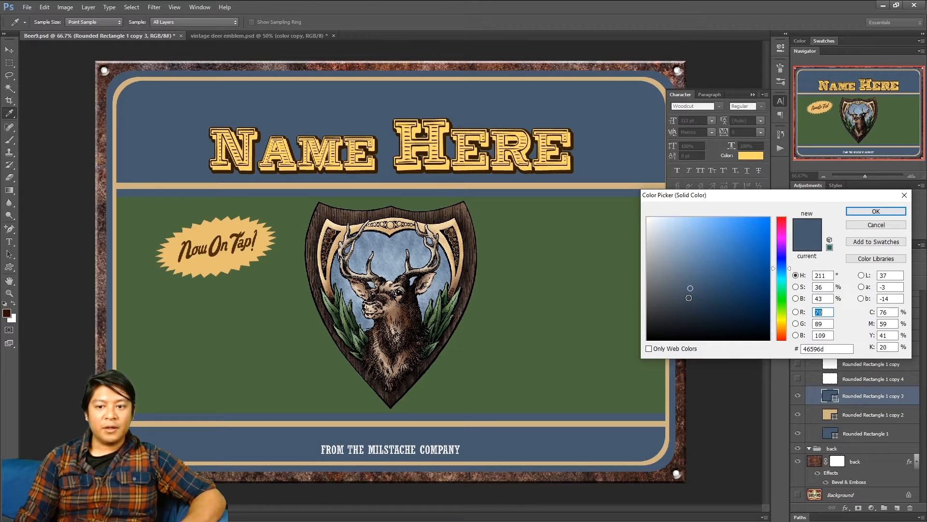
pyautogui.click(694, 299)
pyautogui.moveTo(695, 299); pyautogui.dragTo(699, 299)
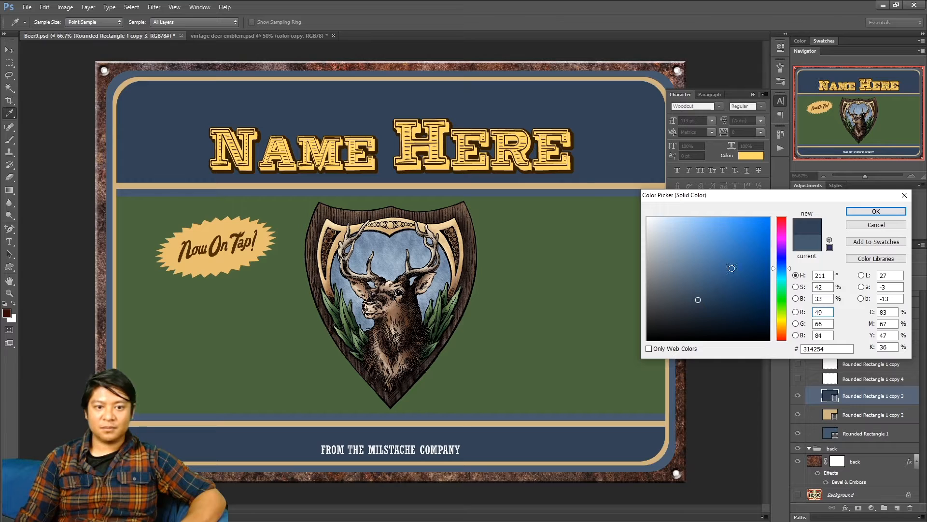
pyautogui.click(877, 212)
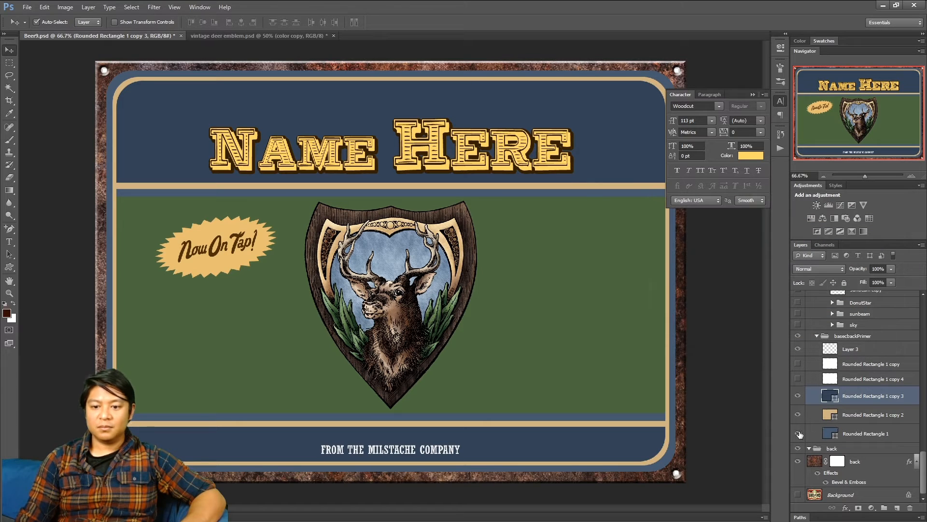
# Match the outer border layer Rounded Rectangle 1 to the darkened blue band by setting its fill to #314254
pyautogui.click(799, 433)
pyautogui.click(798, 434)
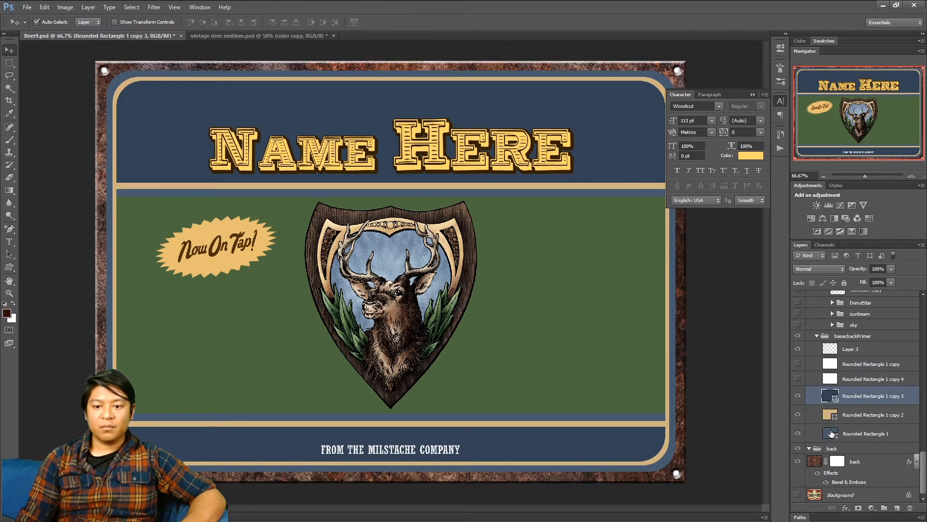
pyautogui.doubleClick(831, 433)
pyautogui.click(883, 210)
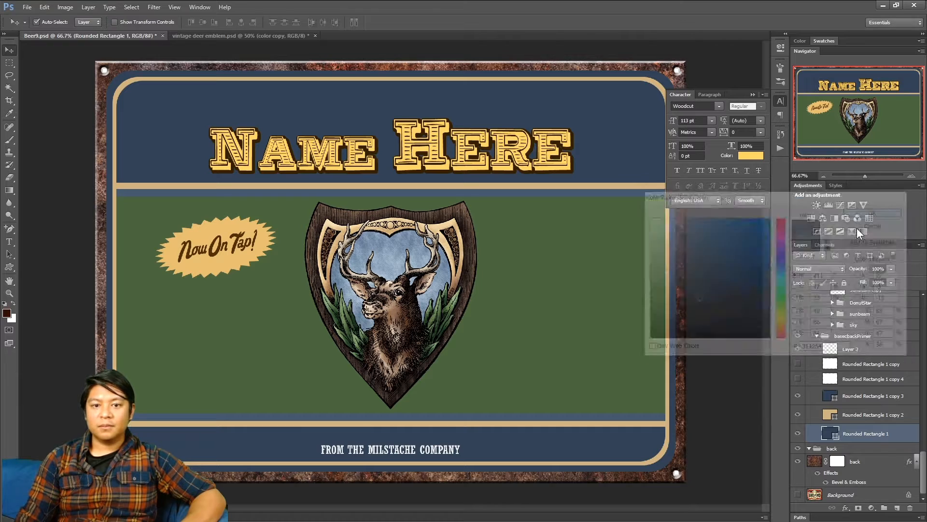
# Change the drop shadow color of Rectangle 3 to #314254 by sampling the sign's dark blue band
pyautogui.scroll(2, 855, 421)
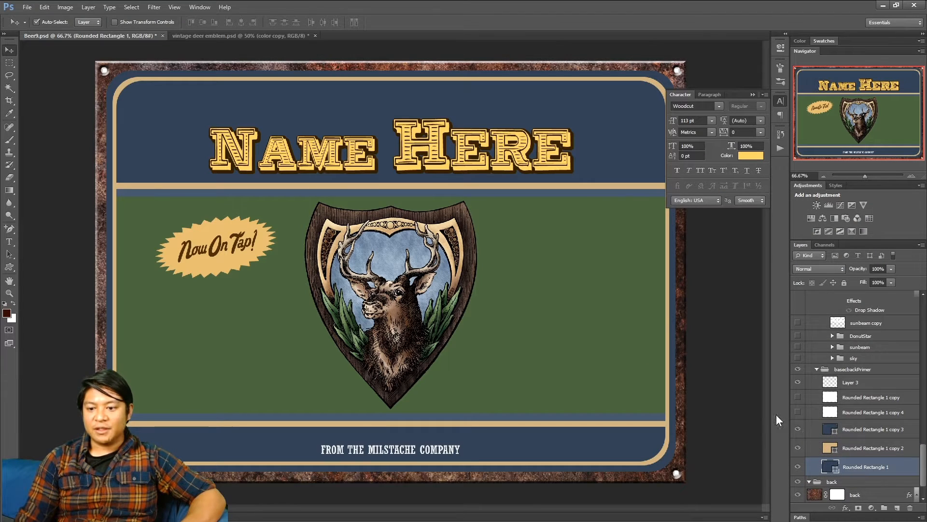
pyautogui.scroll(8, 807, 435)
pyautogui.click(799, 403)
pyautogui.click(799, 403)
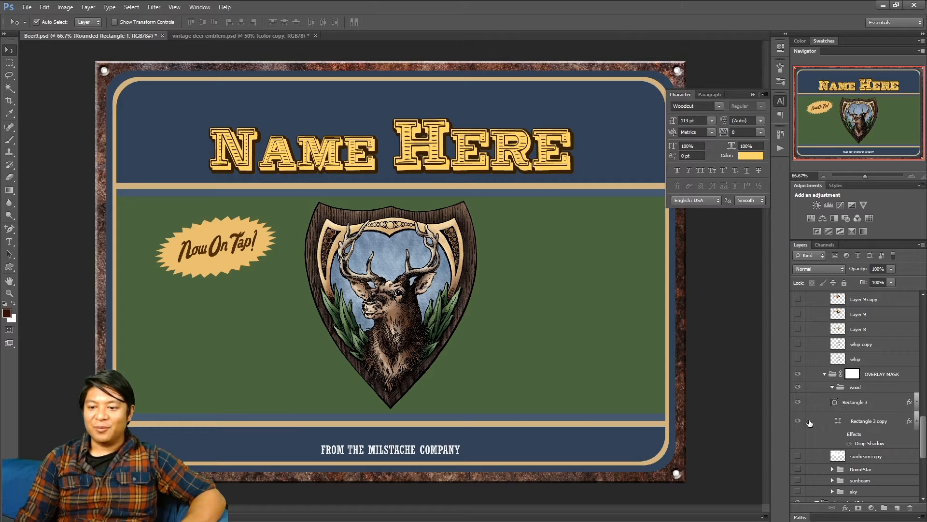
pyautogui.doubleClick(891, 405)
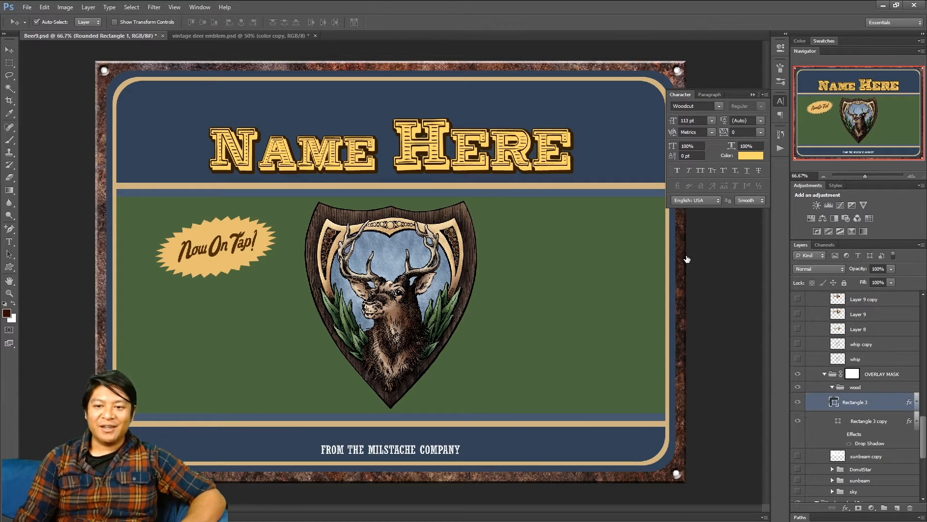
pyautogui.click(542, 362)
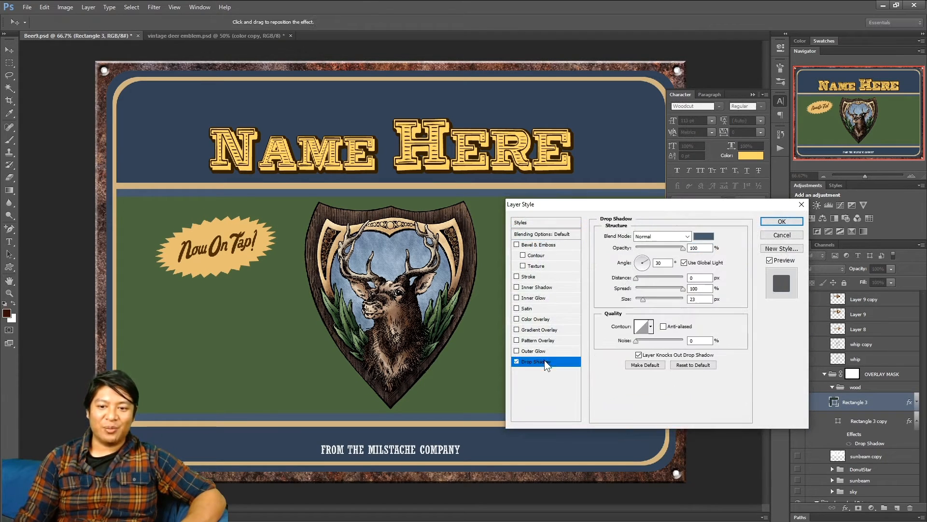
pyautogui.click(705, 237)
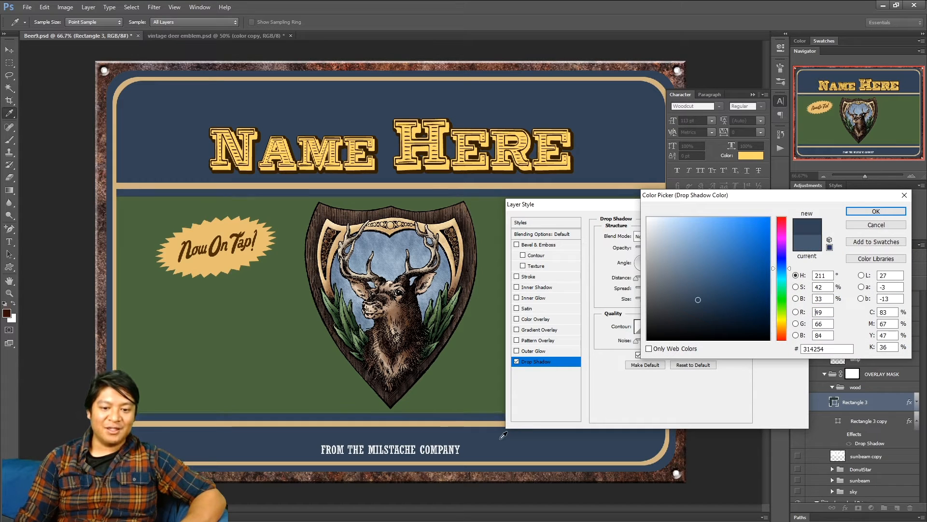
pyautogui.click(863, 213)
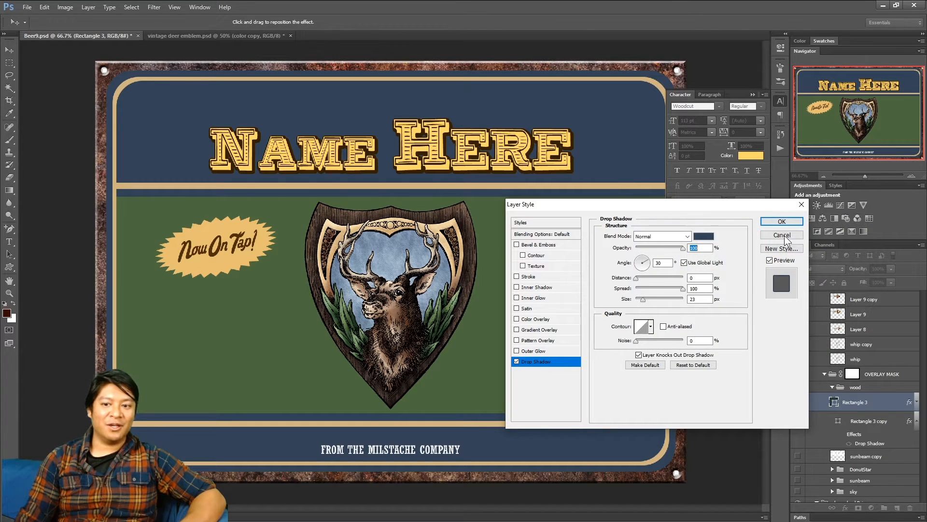
pyautogui.click(782, 222)
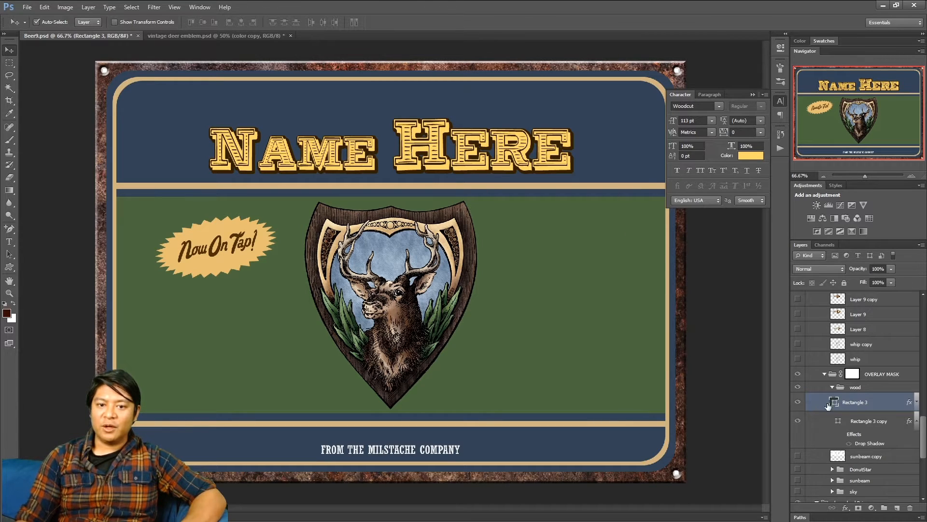
# Darken the tan border on Rounded Rectangle 1 copy 2 to brown #8f6d4c, shifting its hue to 30°
pyautogui.scroll(-5, 828, 410)
pyautogui.scroll(-2, 828, 420)
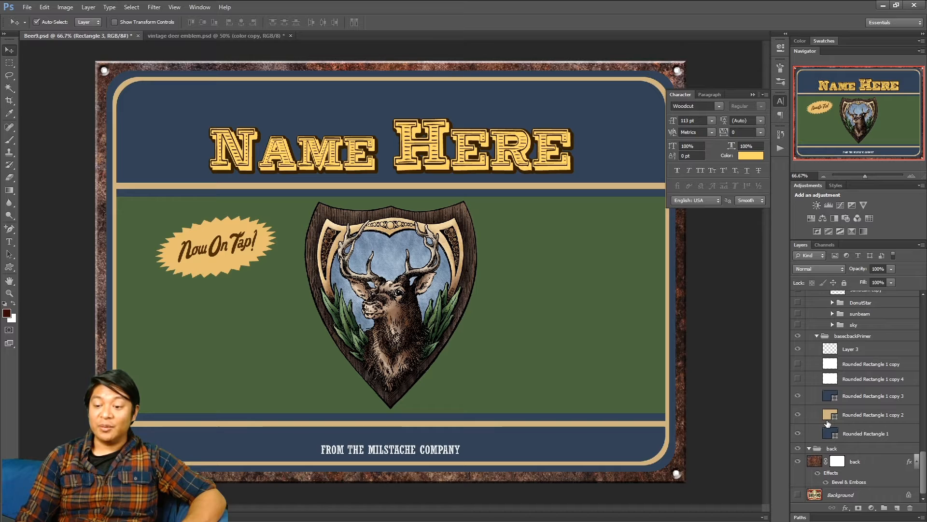
pyautogui.click(798, 416)
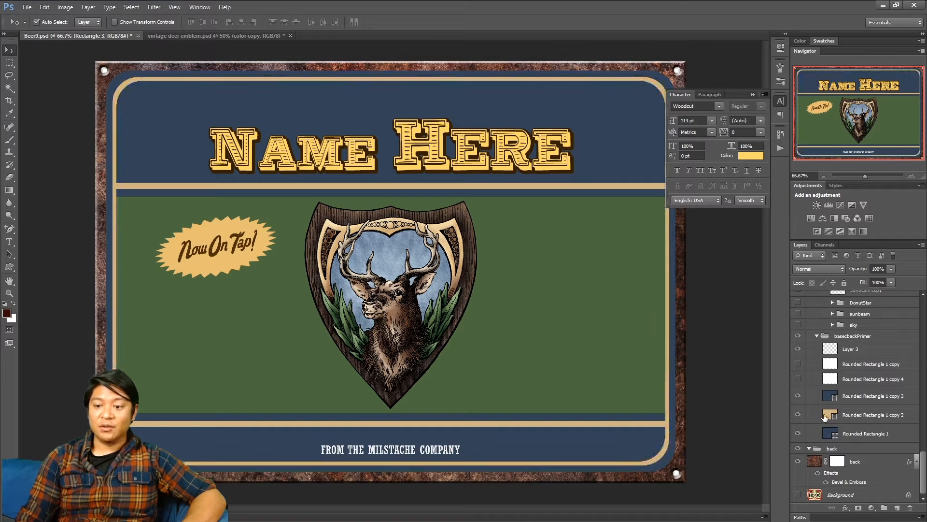
pyautogui.doubleClick(830, 415)
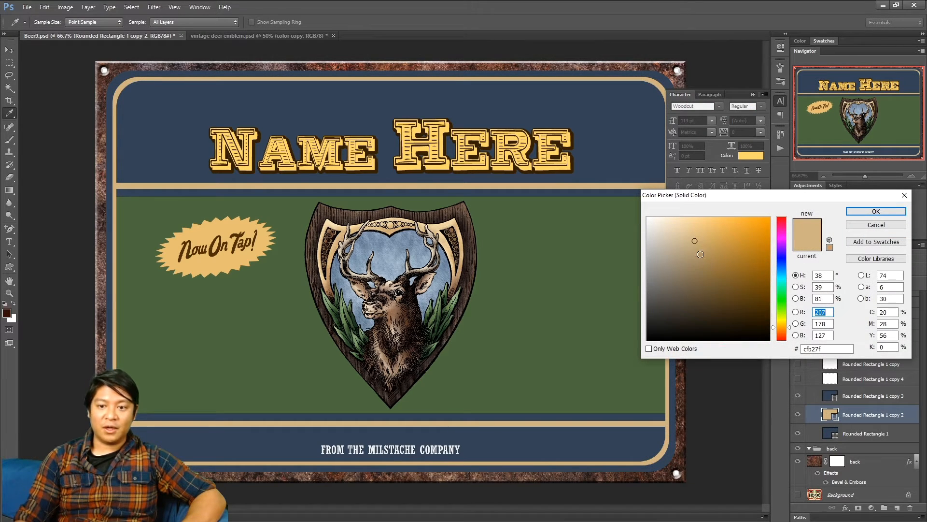
pyautogui.click(702, 259)
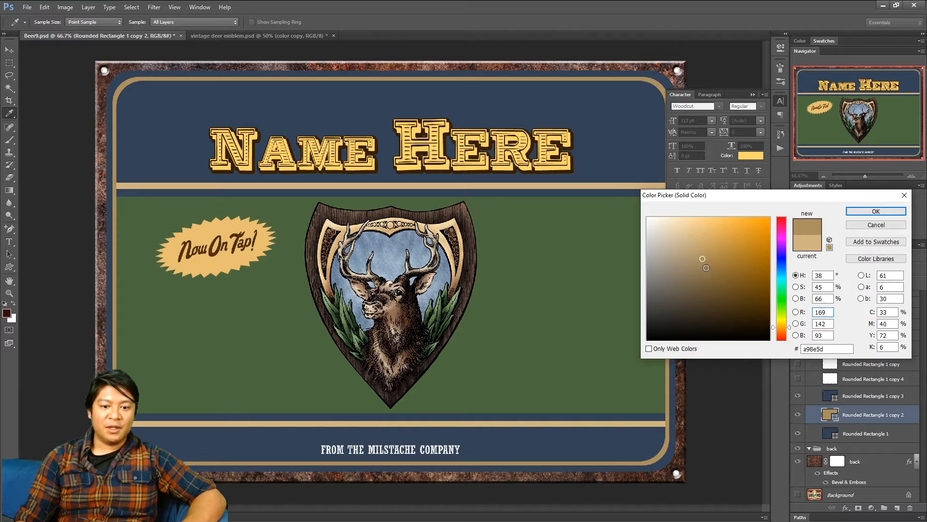
pyautogui.click(700, 274)
pyautogui.click(707, 274)
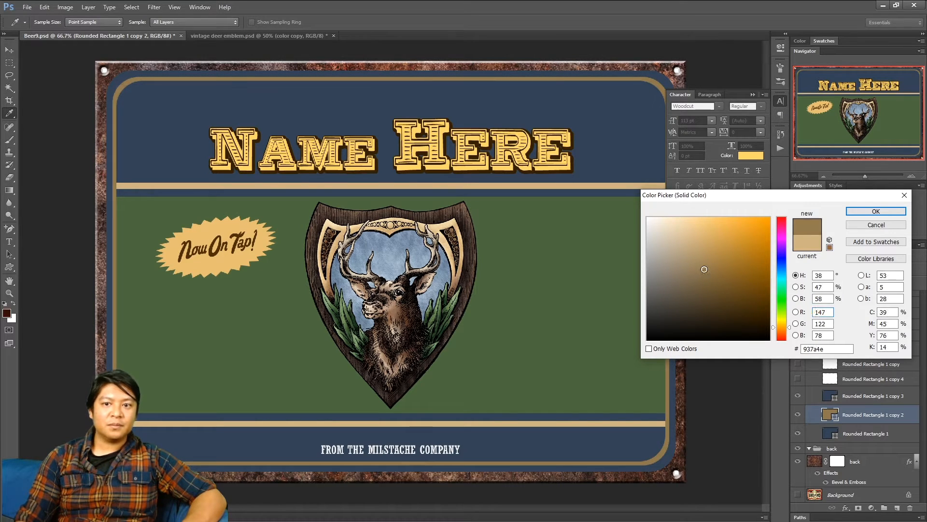
pyautogui.click(699, 267)
pyautogui.click(782, 330)
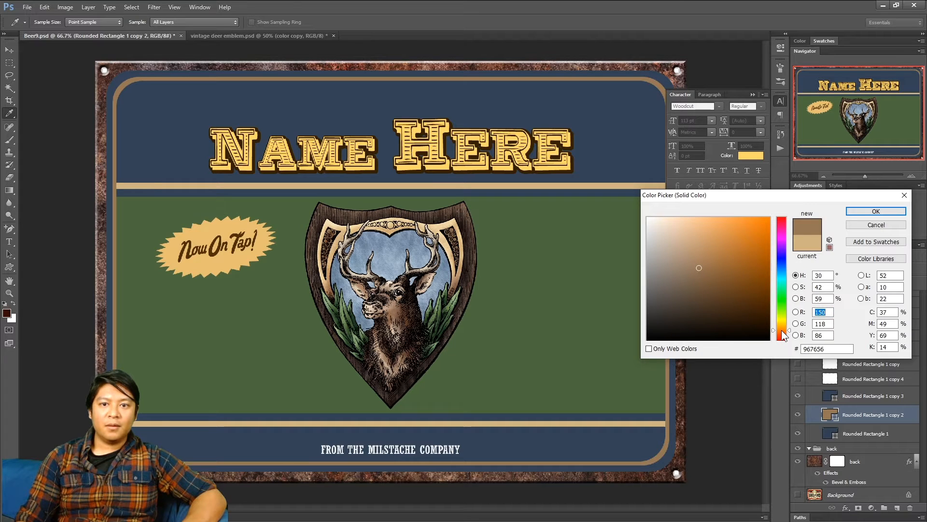
pyautogui.click(704, 271)
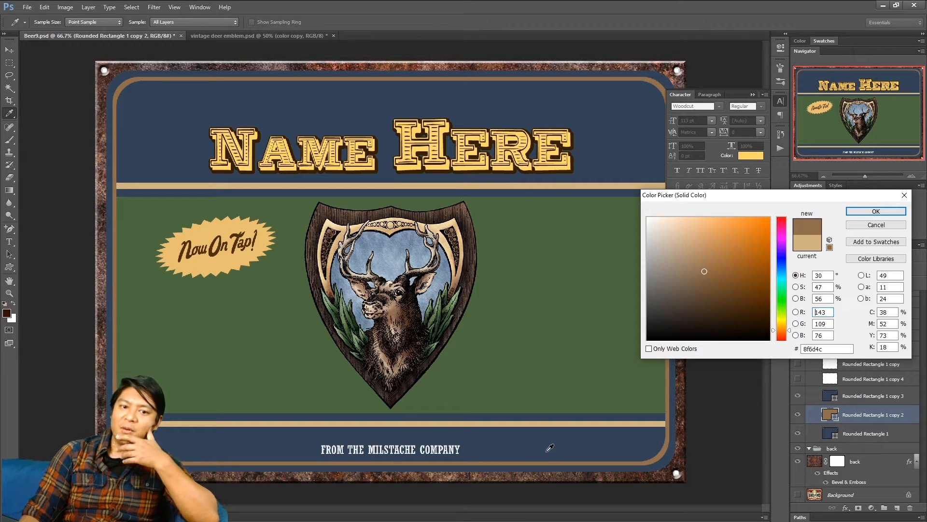
pyautogui.click(866, 212)
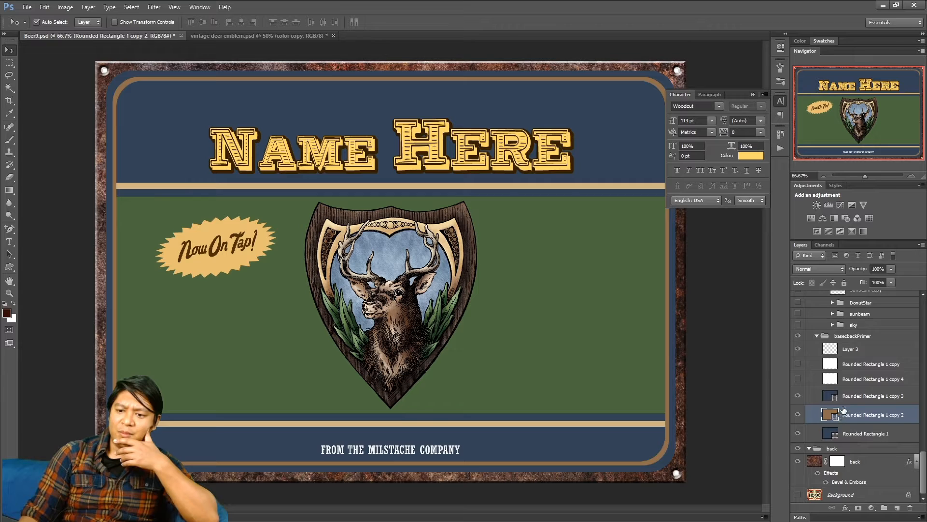
# Set the Rectangle 3 center panel's fill to #314254 by sampling the dark blue band below it
pyautogui.scroll(5, 840, 415)
pyautogui.doubleClick(834, 357)
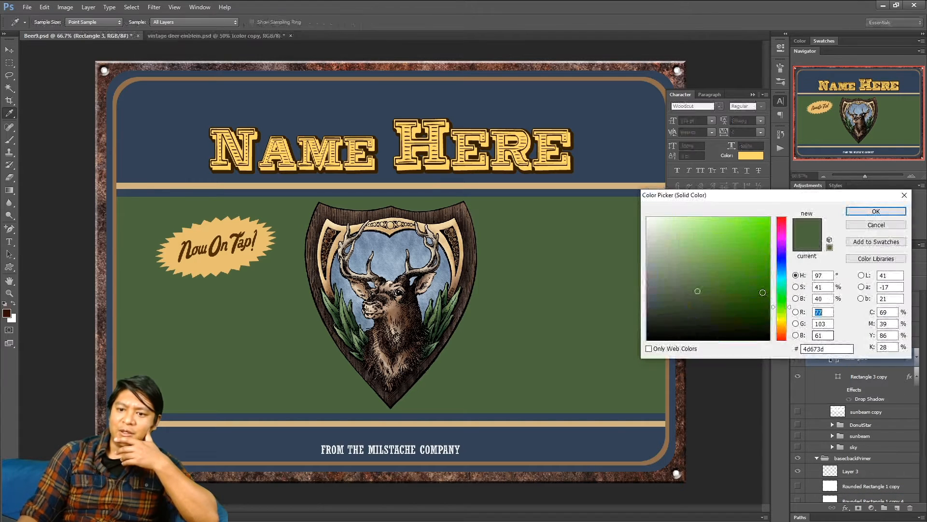
pyautogui.click(597, 437)
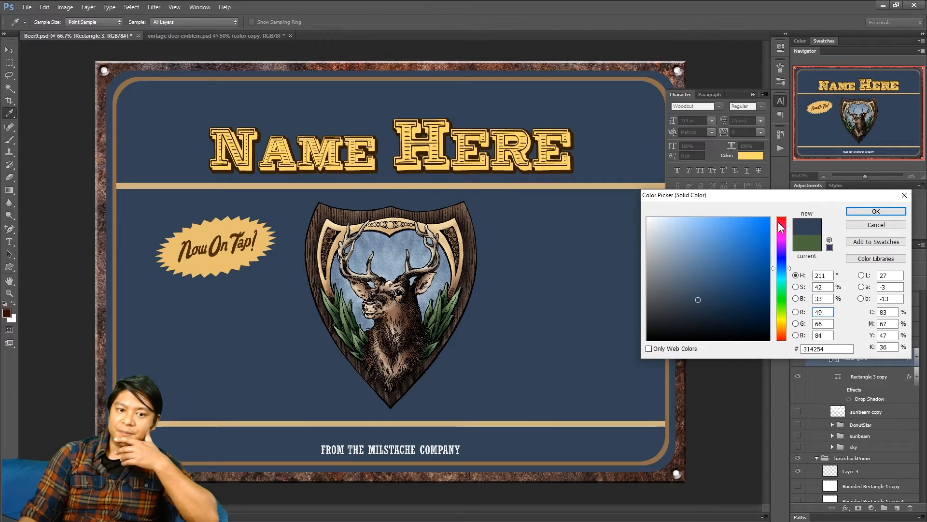
pyautogui.click(875, 211)
# Recolor the sign's bands on Rounded Rectangle 1 copy 3 to dark brown #44322b, sampling the emblem's wooden frame and lightening it slightly
pyautogui.scroll(-5, 850, 436)
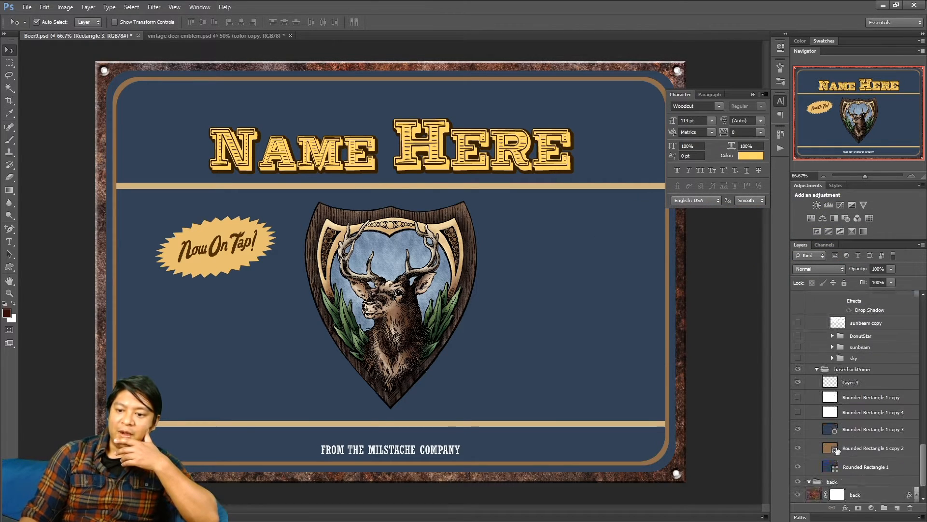
pyautogui.click(798, 396)
pyautogui.click(798, 396)
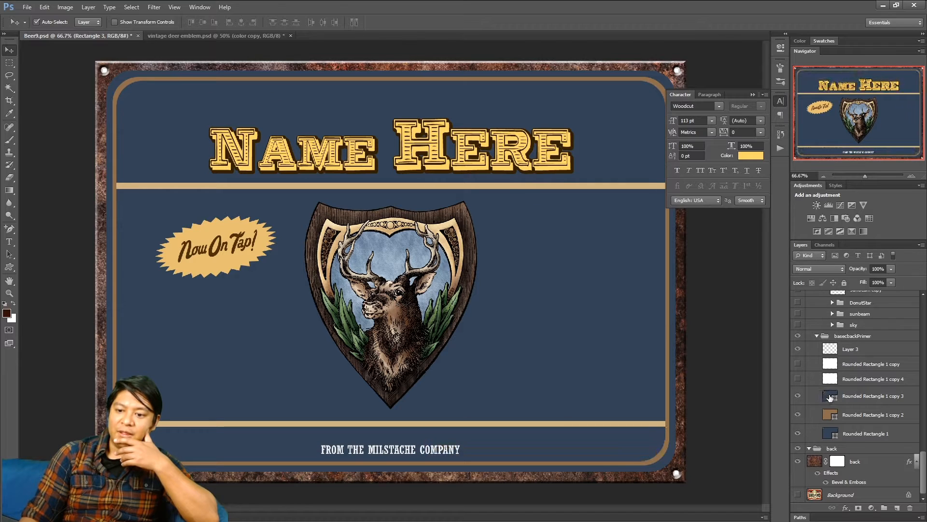
pyautogui.doubleClick(830, 395)
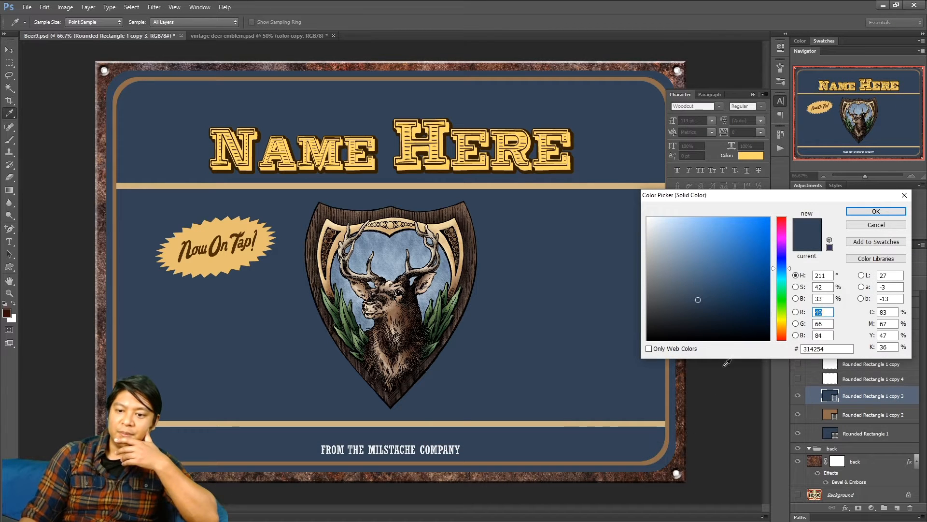
pyautogui.click(741, 274)
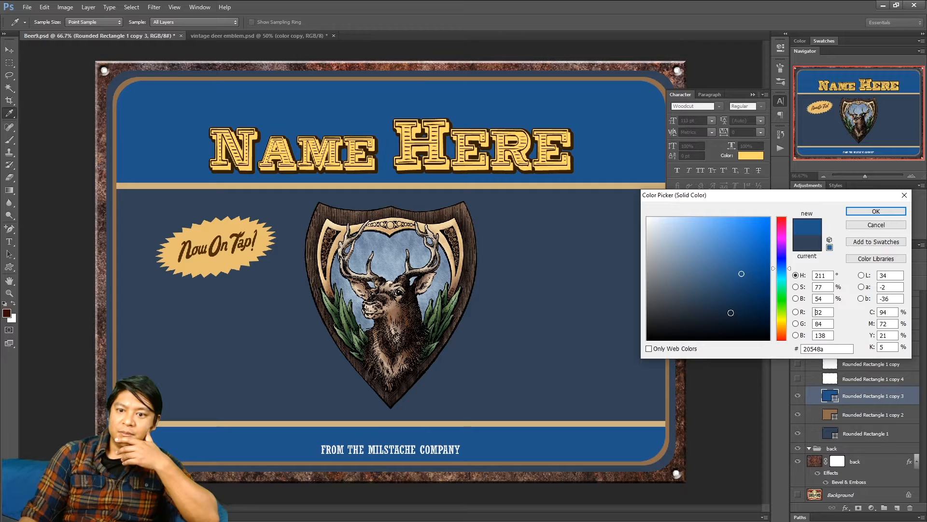
pyautogui.click(731, 312)
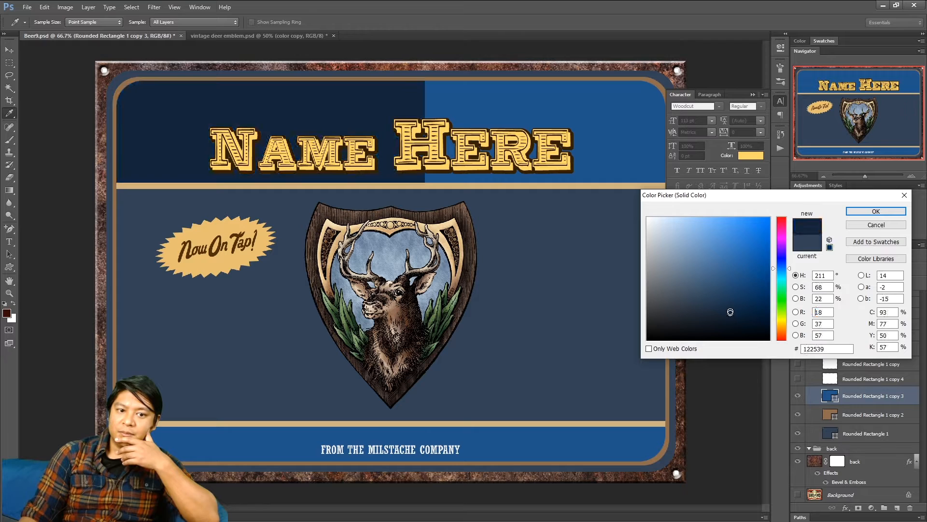
pyautogui.click(466, 204)
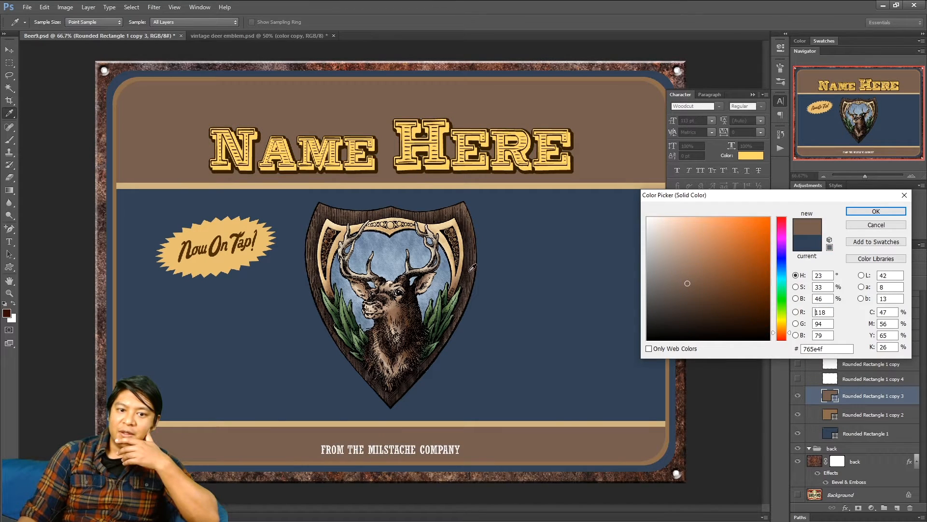
pyautogui.click(470, 276)
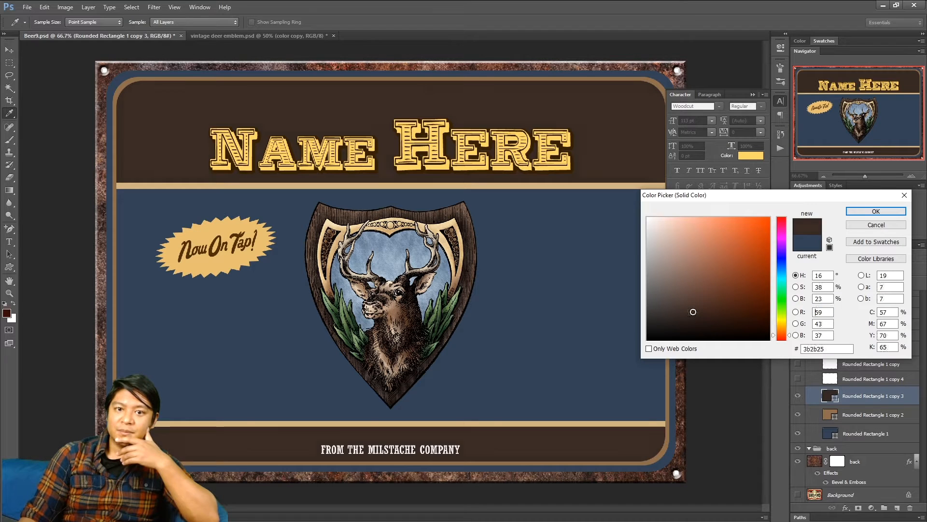
pyautogui.click(692, 307)
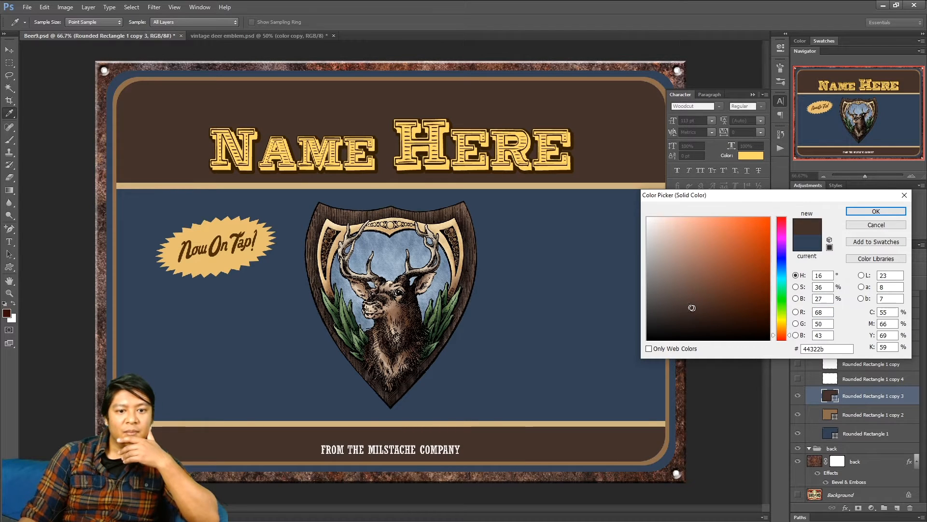
pyautogui.click(860, 210)
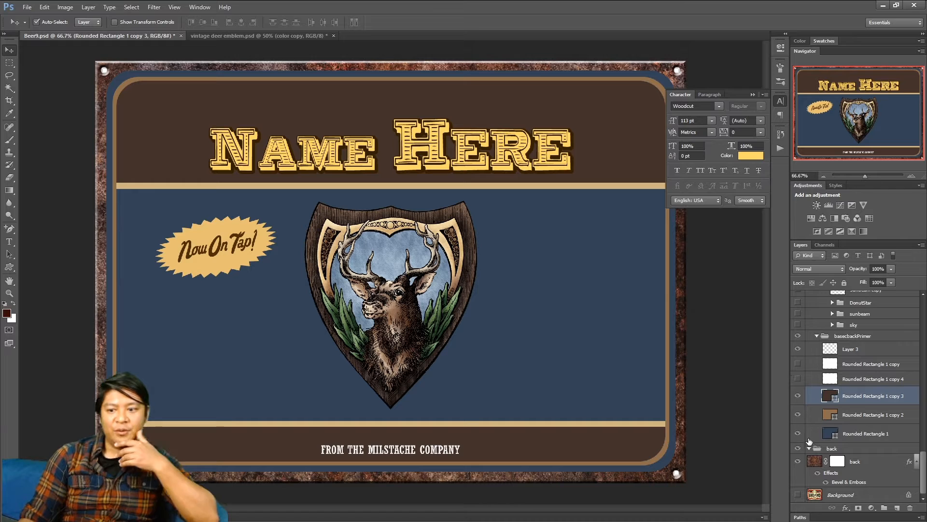
# Match the outer border layer Rounded Rectangle 1 to the dark brown band by sampling it, comparing the sign before and after
pyautogui.doubleClick(829, 433)
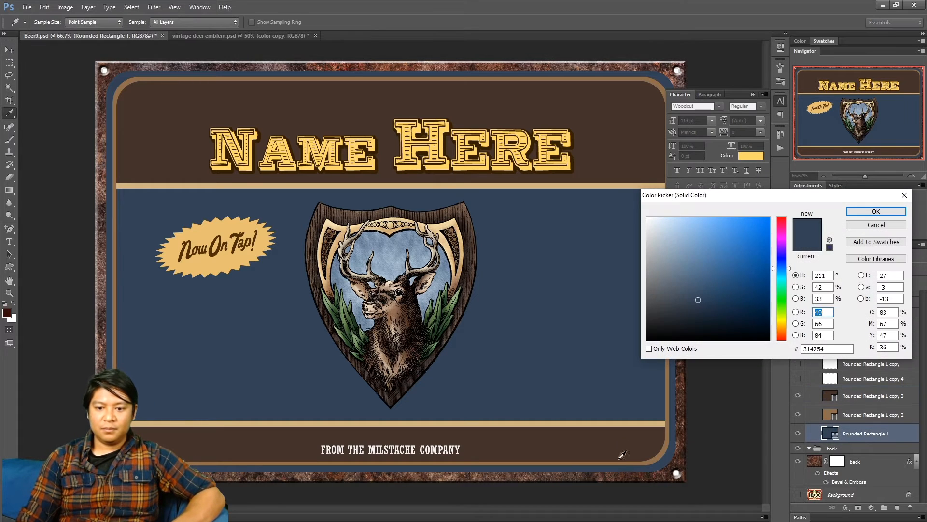
pyautogui.click(878, 212)
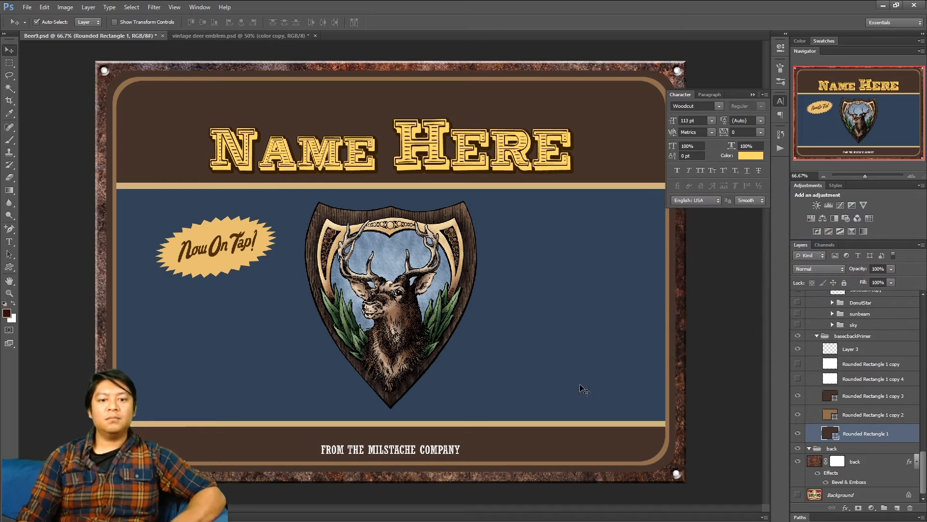
pyautogui.hotkey('ctrl', 'z')
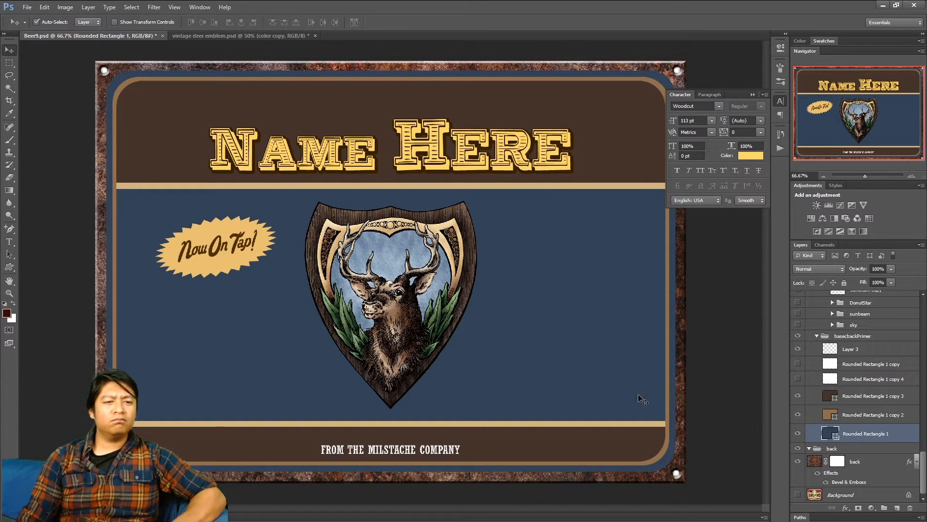
pyautogui.hotkey('ctrl', 'z')
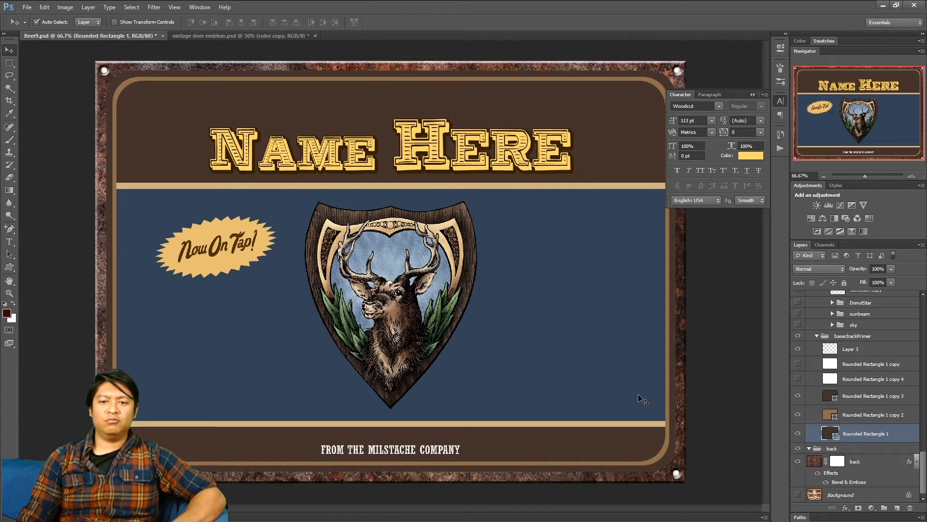
pyautogui.hotkey('ctrl', 's')
# Toggle the visibility of Rectangle 3 and Rectangle 3 copy to check which parts of the sign each layer forms
pyautogui.scroll(2, 830, 402)
pyautogui.scroll(4, 830, 402)
pyautogui.click(798, 391)
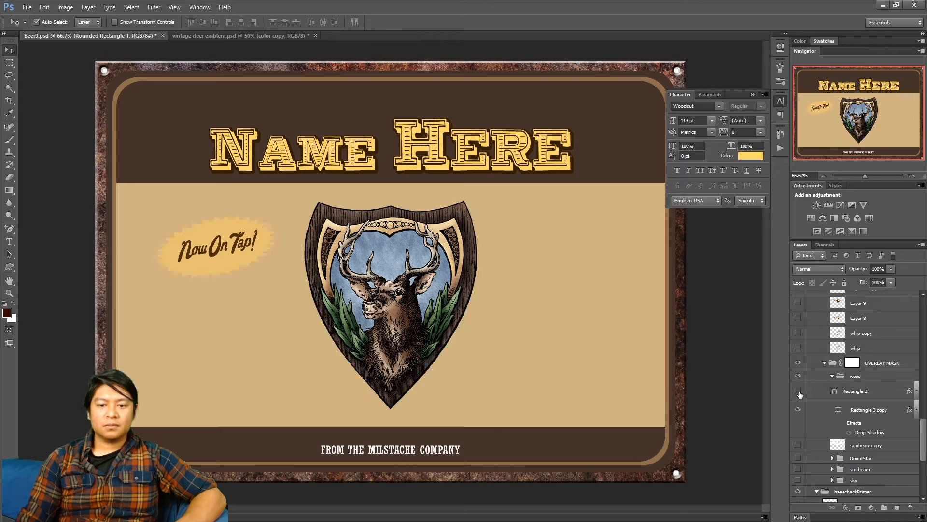
pyautogui.click(798, 391)
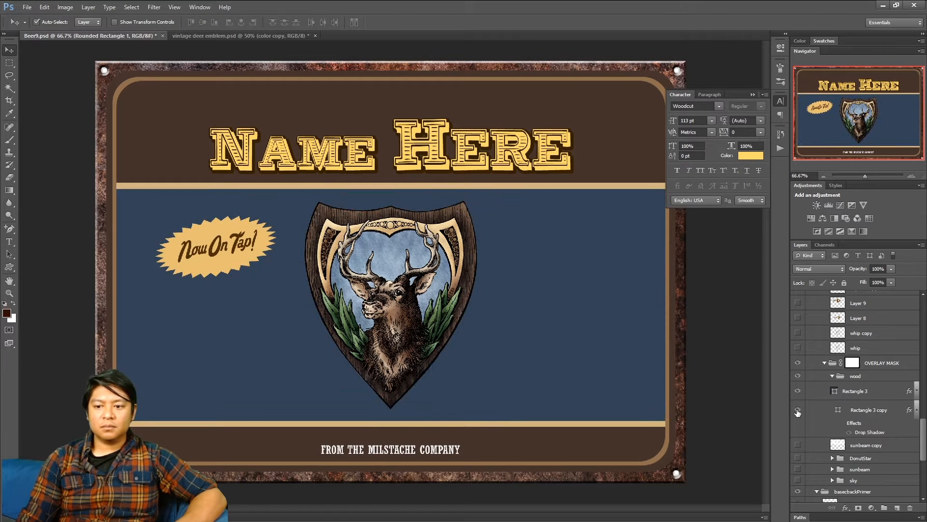
pyautogui.click(798, 411)
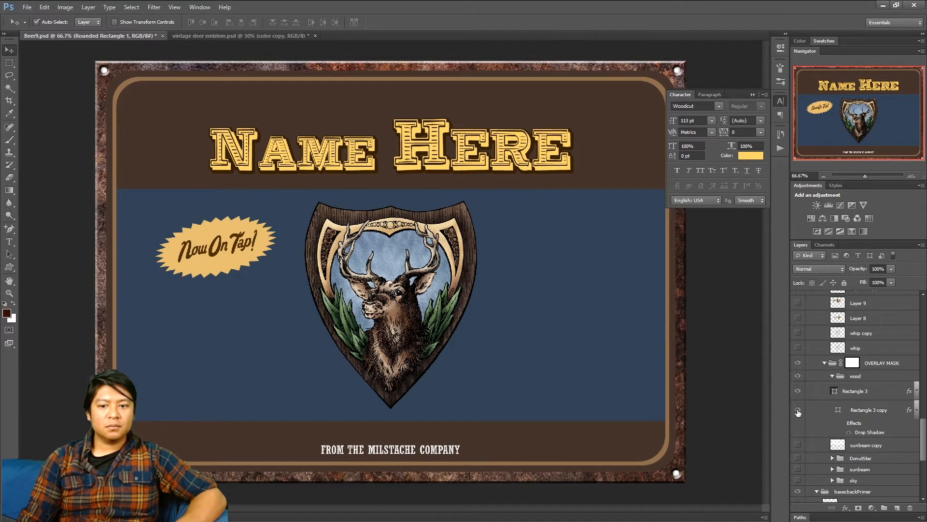
pyautogui.click(798, 411)
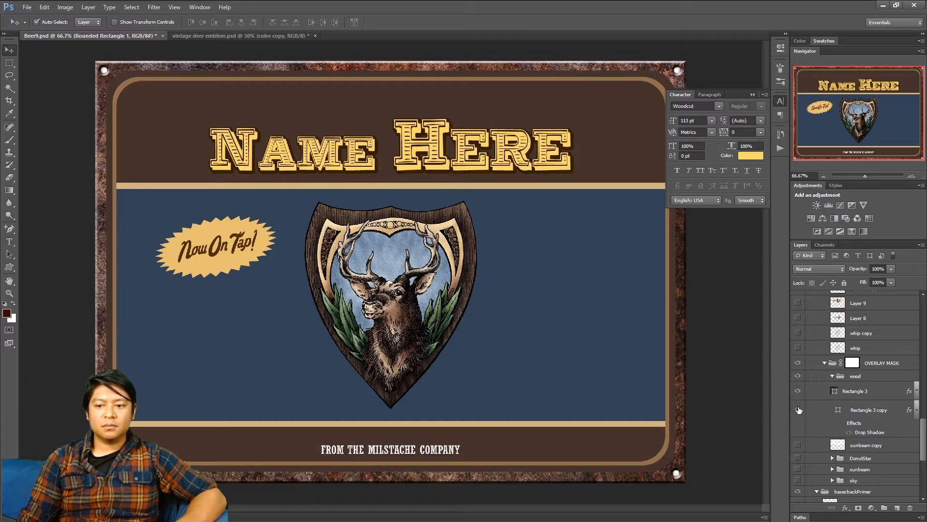
pyautogui.click(799, 409)
pyautogui.click(799, 410)
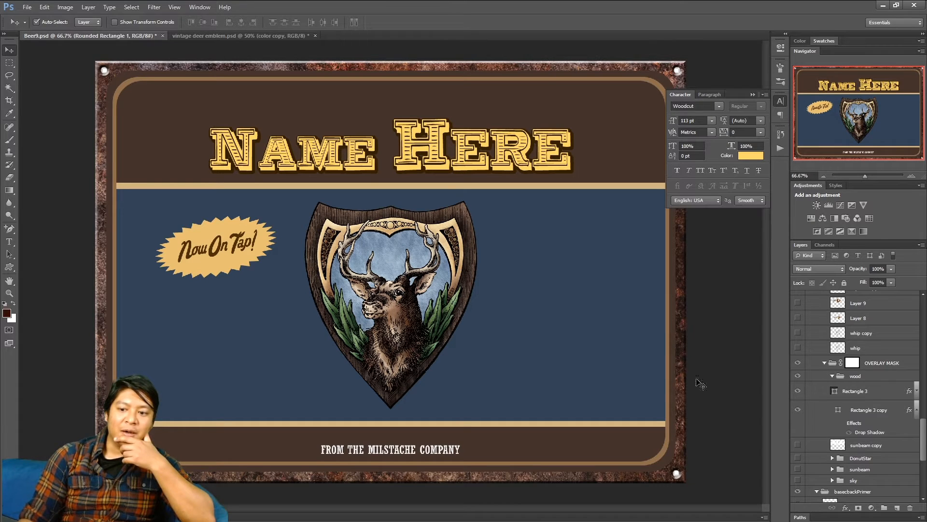
pyautogui.click(798, 391)
pyautogui.click(798, 391)
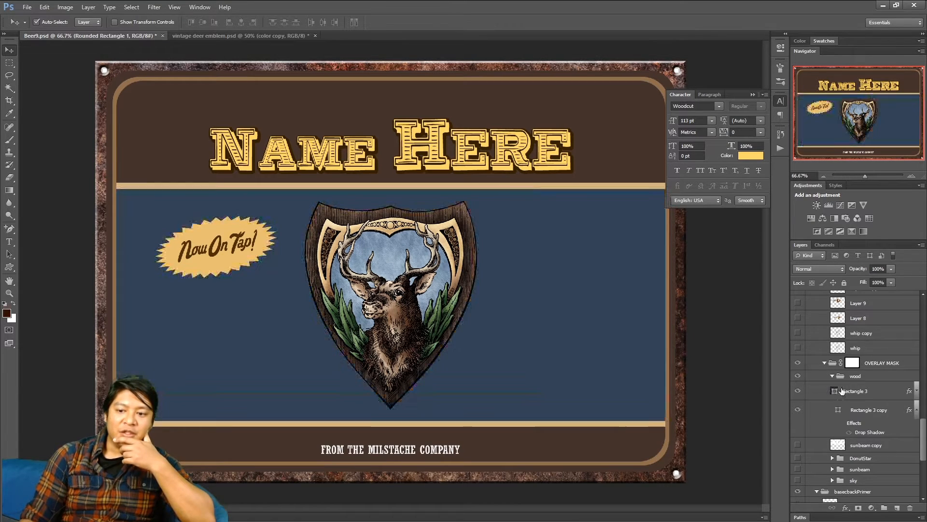
# Lighten the blue fill of the Rectangle 3 center panel to #374d64
pyautogui.doubleClick(835, 391)
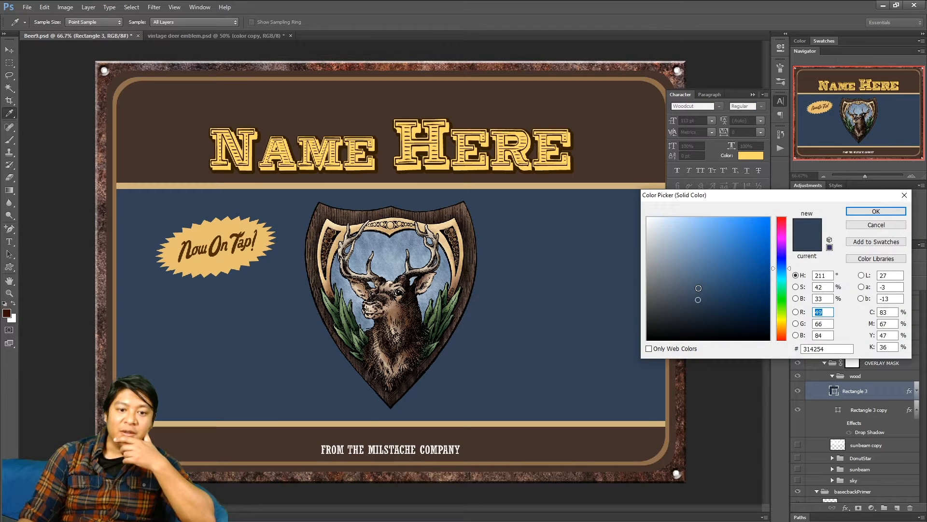
pyautogui.click(699, 288)
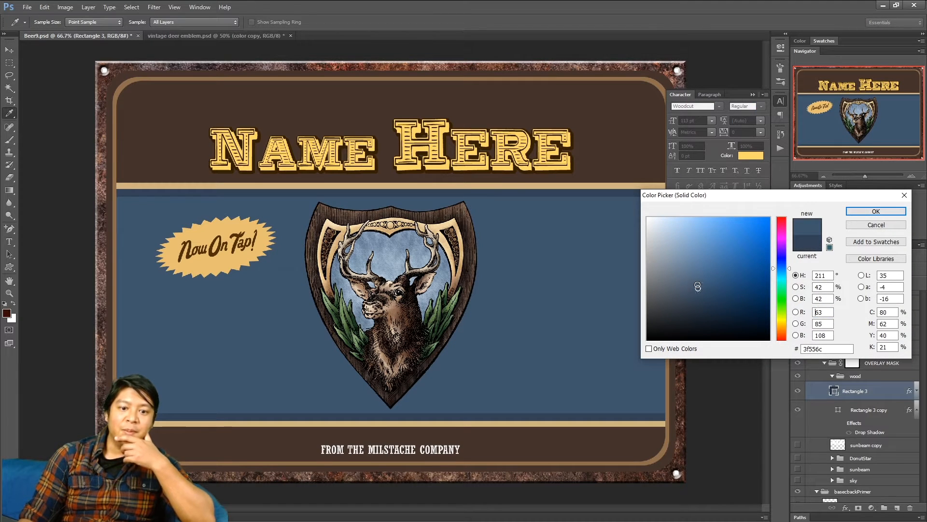
pyautogui.click(697, 285)
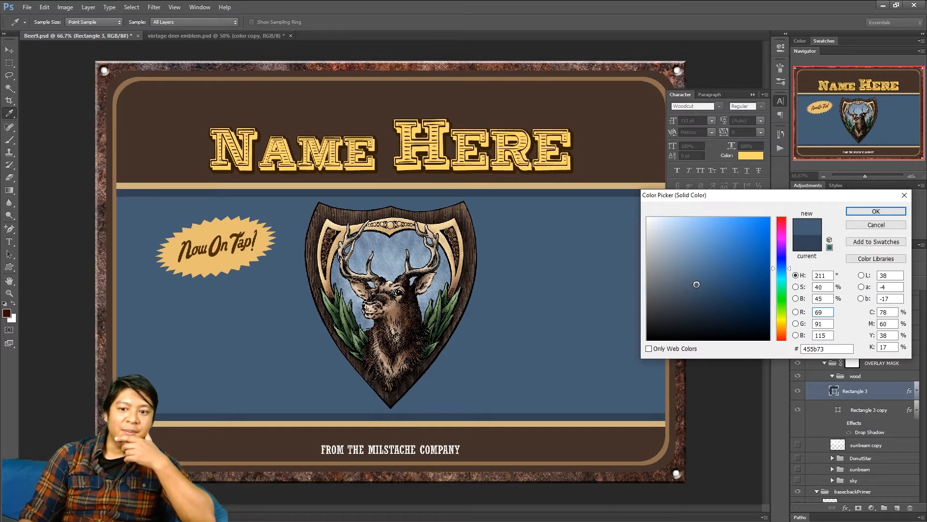
pyautogui.click(696, 283)
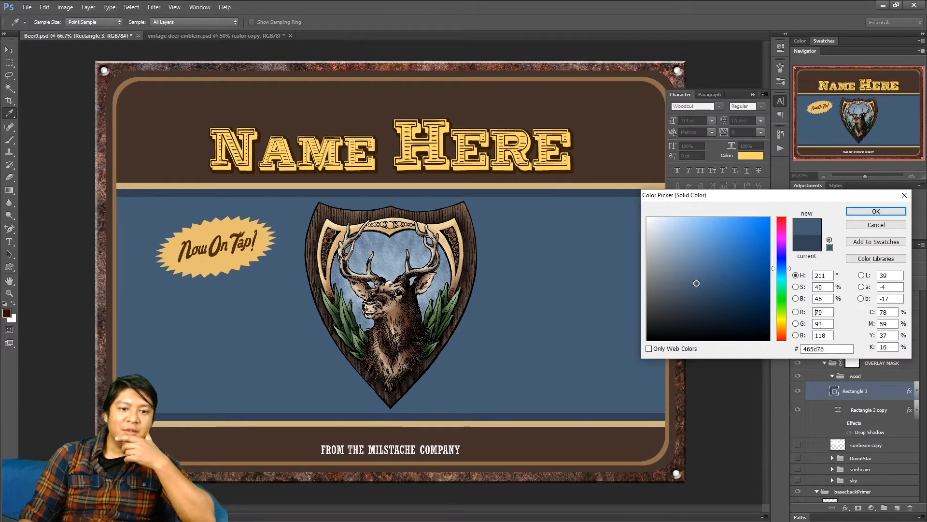
pyautogui.click(697, 282)
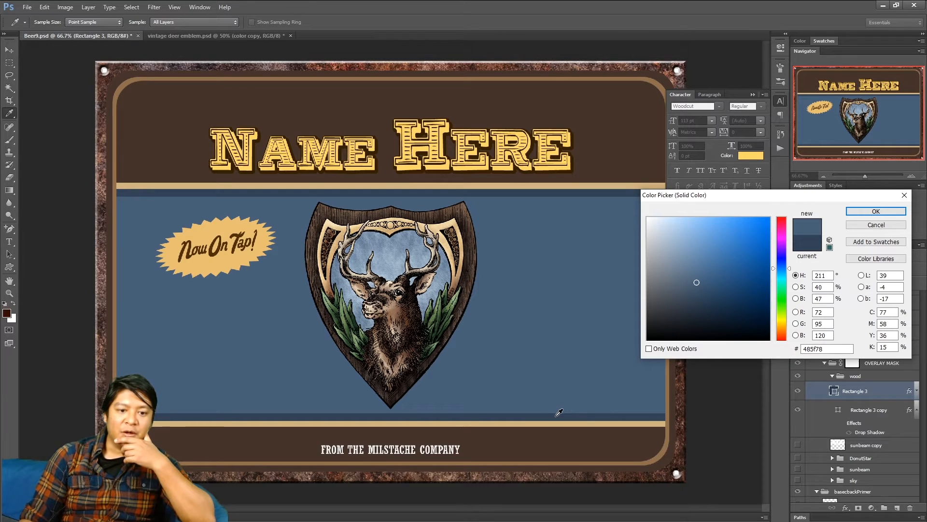
pyautogui.click(701, 293)
pyautogui.moveTo(700, 294); pyautogui.dragTo(703, 295)
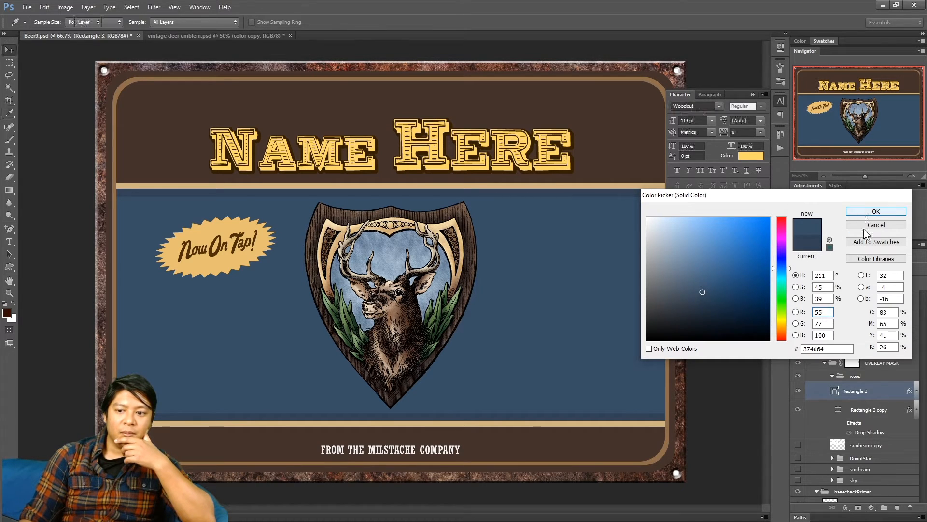
pyautogui.click(876, 211)
# Darken the drop shadow color of Rectangle 3 to navy #212f3e
pyautogui.doubleClick(894, 389)
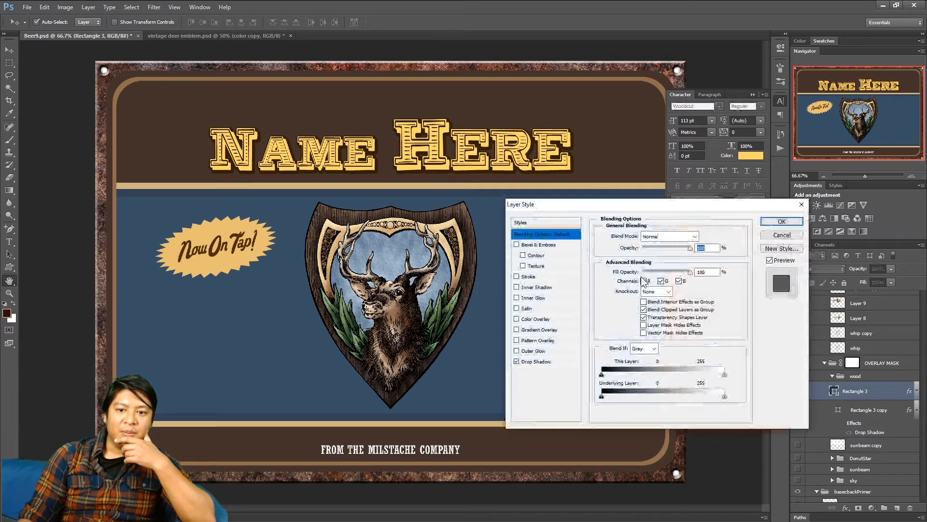
pyautogui.click(704, 235)
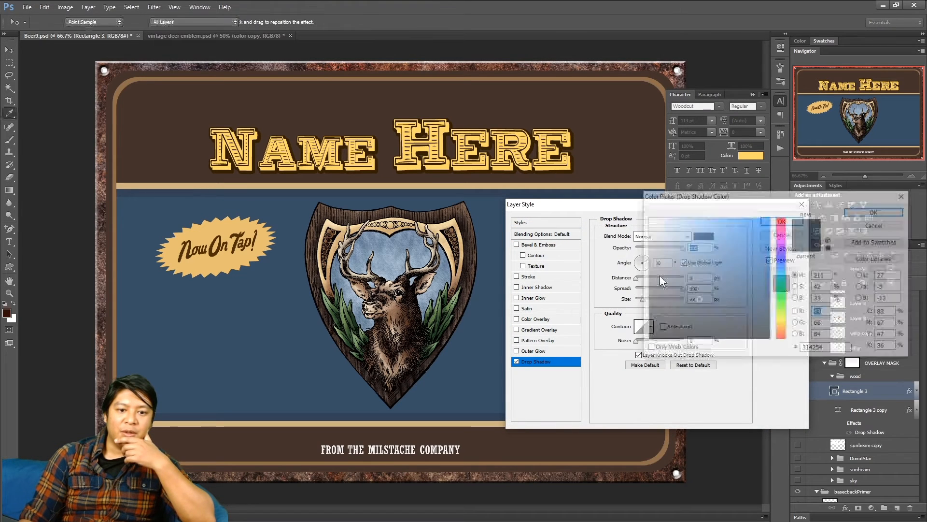
pyautogui.click(704, 306)
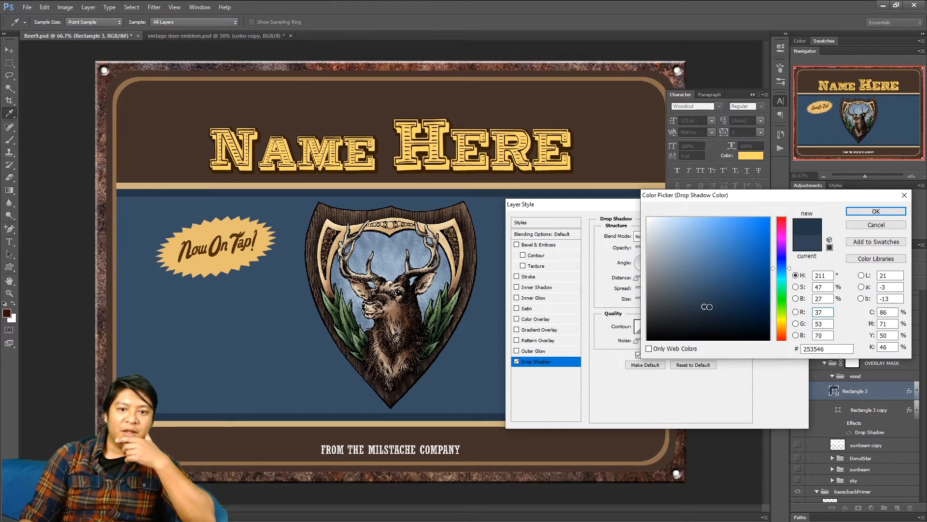
pyautogui.click(709, 313)
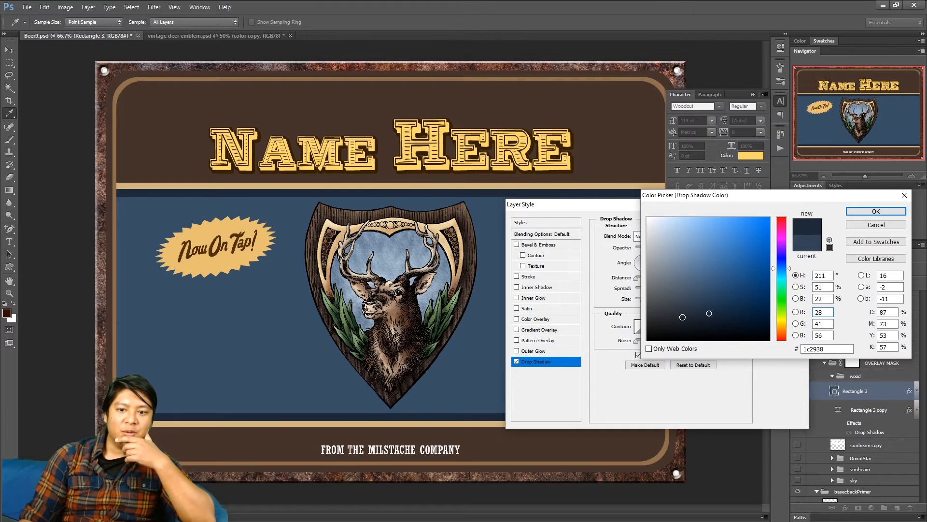
pyautogui.click(705, 310)
pyautogui.click(707, 313)
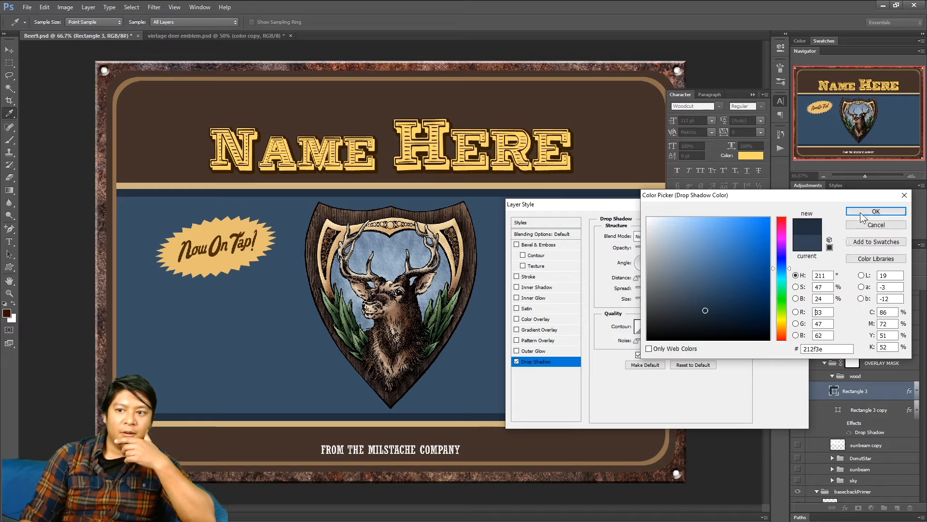
pyautogui.click(876, 211)
pyautogui.click(781, 223)
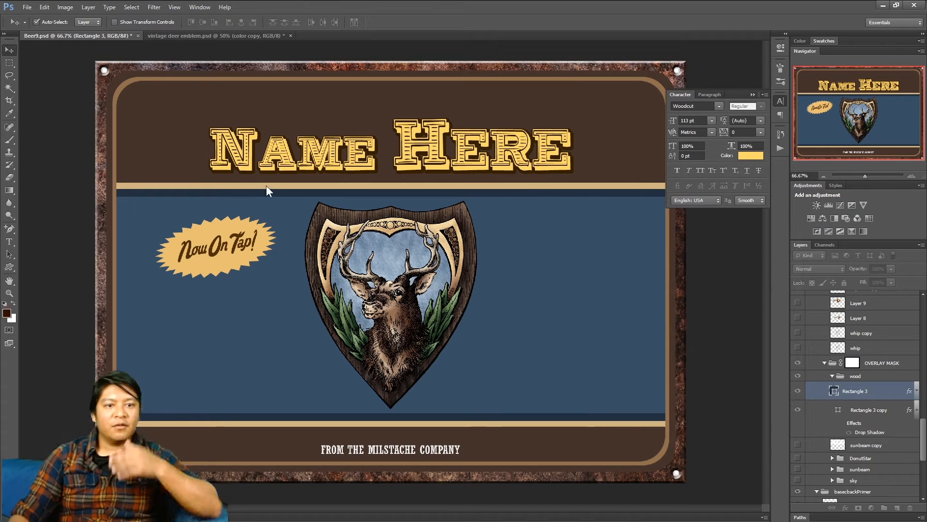
# Replace the Name Here title with HANDSOME STAG, reduce its font size to 143.68 pt to fit one line, and save
pyautogui.click(9, 241)
pyautogui.tripleClick(309, 155)
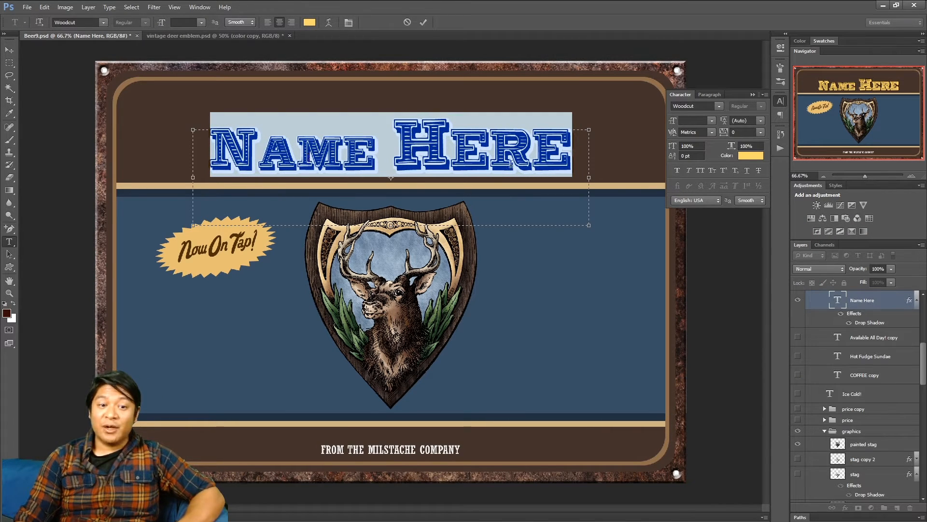
pyautogui.write('H')
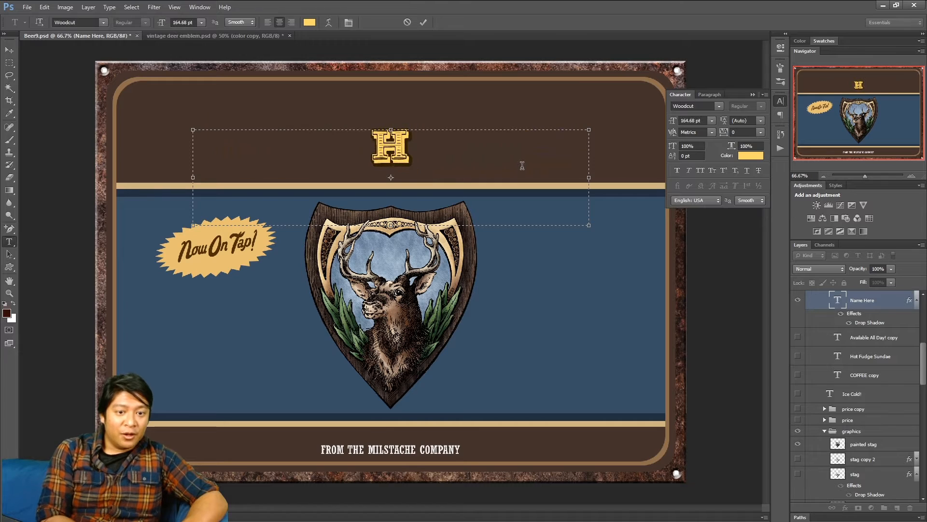
pyautogui.write('ANDSOME')
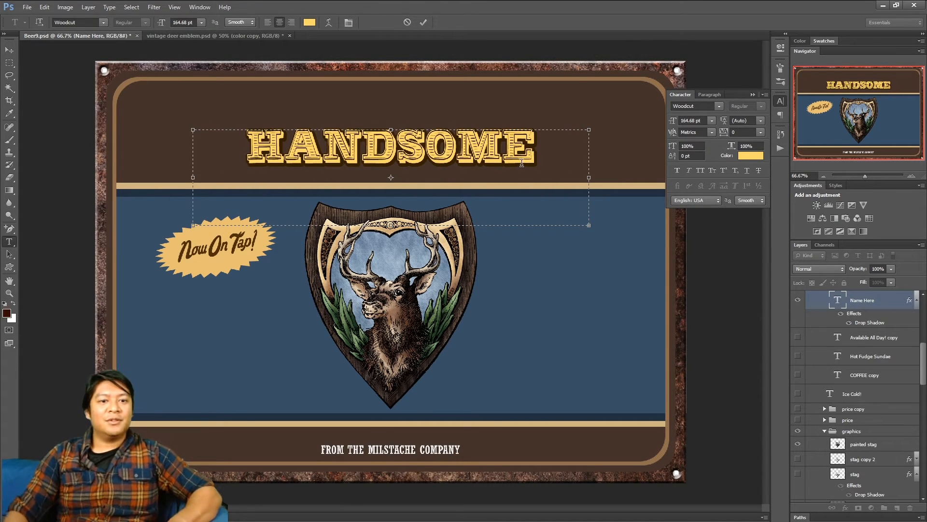
pyautogui.hotkey('ctrl', 'a')
pyautogui.moveTo(162, 22); pyautogui.dragTo(152, 24)
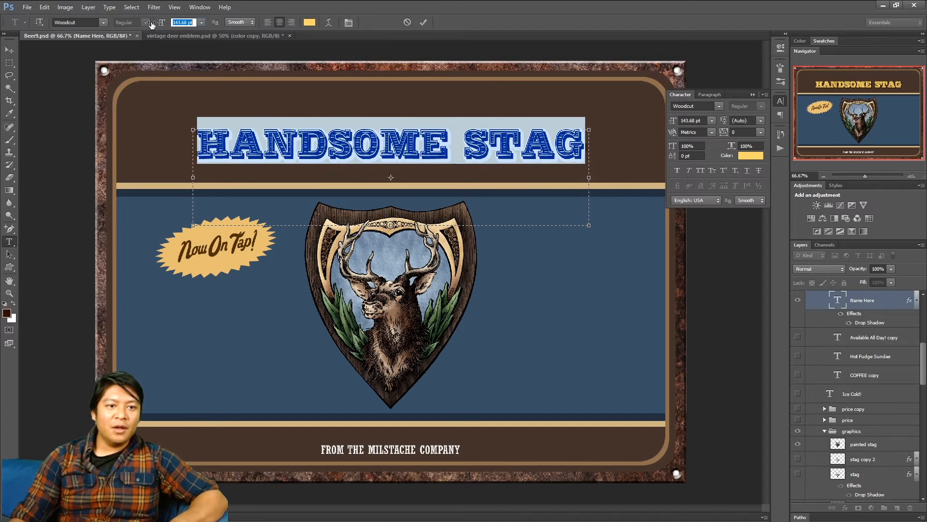
pyautogui.click(424, 22)
pyautogui.hotkey('ctrl', 's')
# Recolor the HANDSOME STAG title to #e9cf9e by sampling the emblem's light gold trim
pyautogui.click(416, 150)
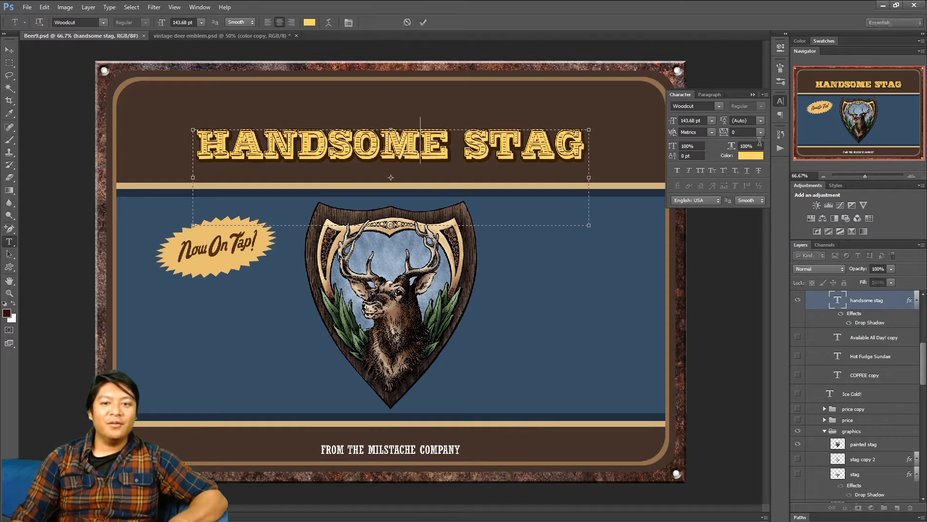
pyautogui.hotkey('ctrl', '1')
pyautogui.moveTo(853, 126); pyautogui.dragTo(861, 101)
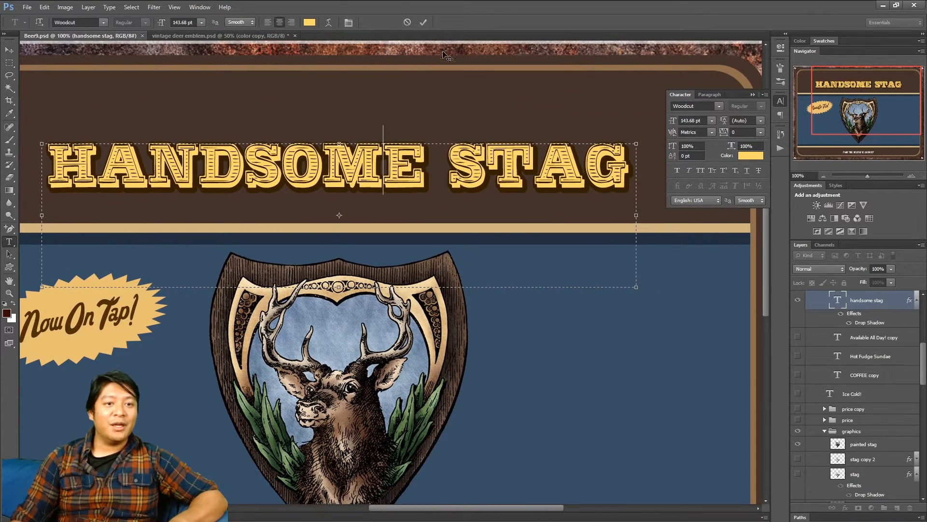
pyautogui.hotkey('ctrl', 'a')
pyautogui.click(309, 22)
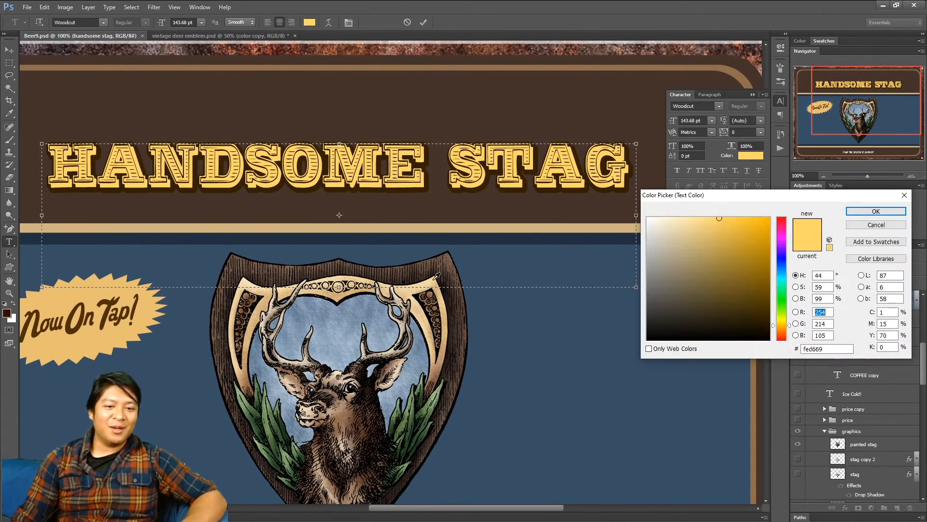
pyautogui.click(414, 288)
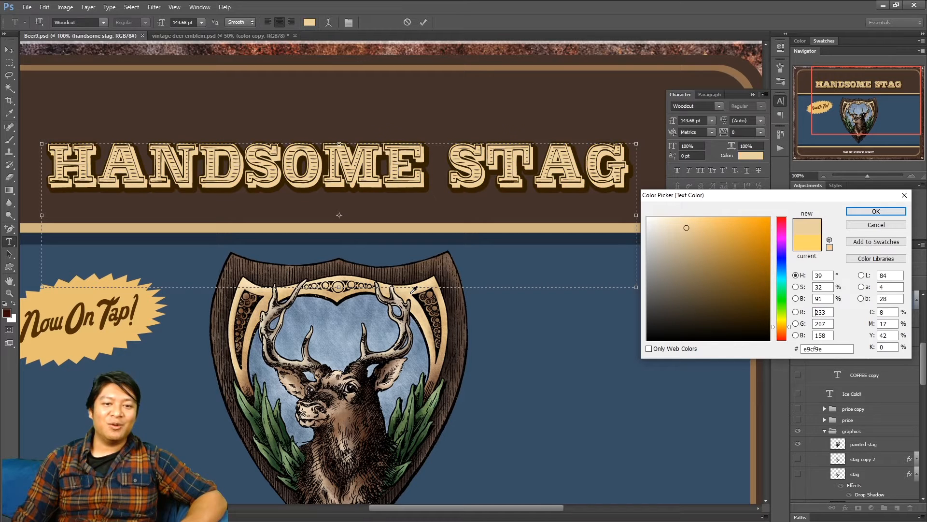
pyautogui.click(877, 211)
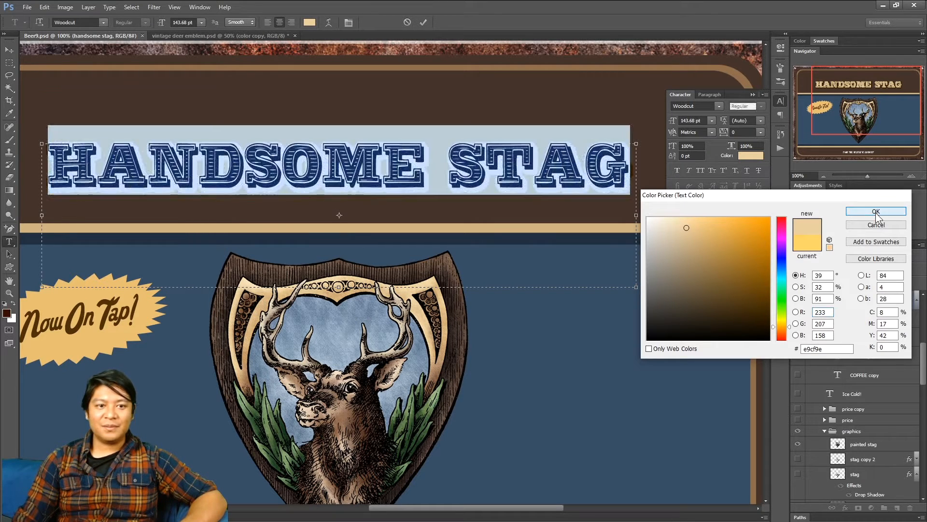
pyautogui.click(424, 22)
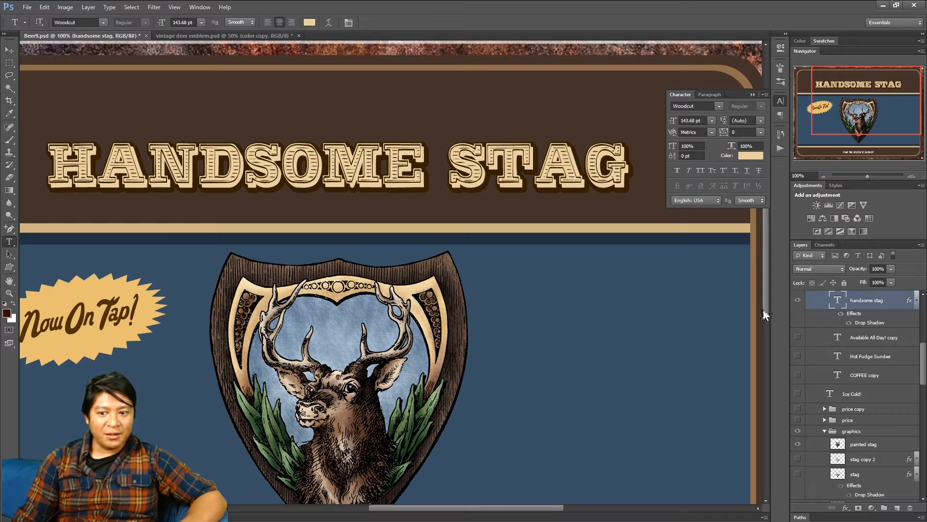
# Add a linear black-to-white gradient overlay to the title, using Overlay blend mode and roughly half opacity
pyautogui.doubleClick(896, 307)
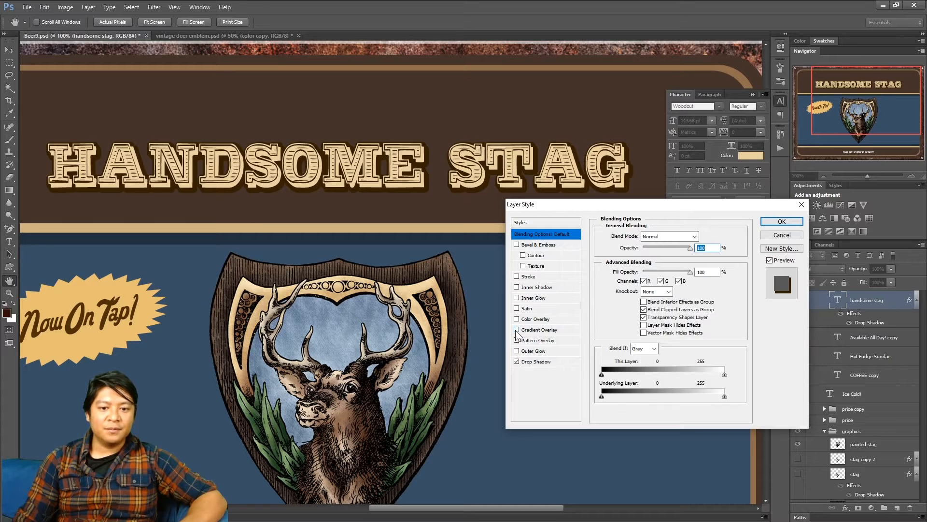
pyautogui.click(517, 330)
pyautogui.click(566, 330)
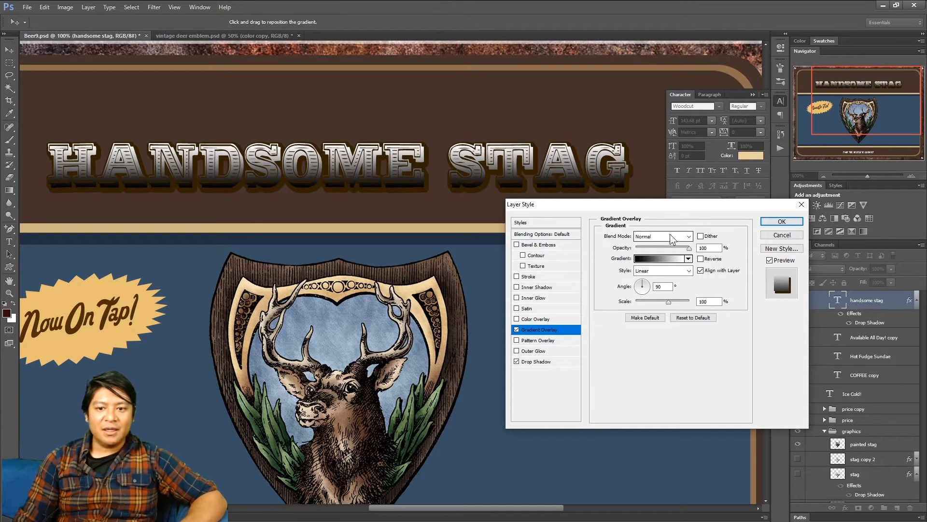
pyautogui.click(668, 238)
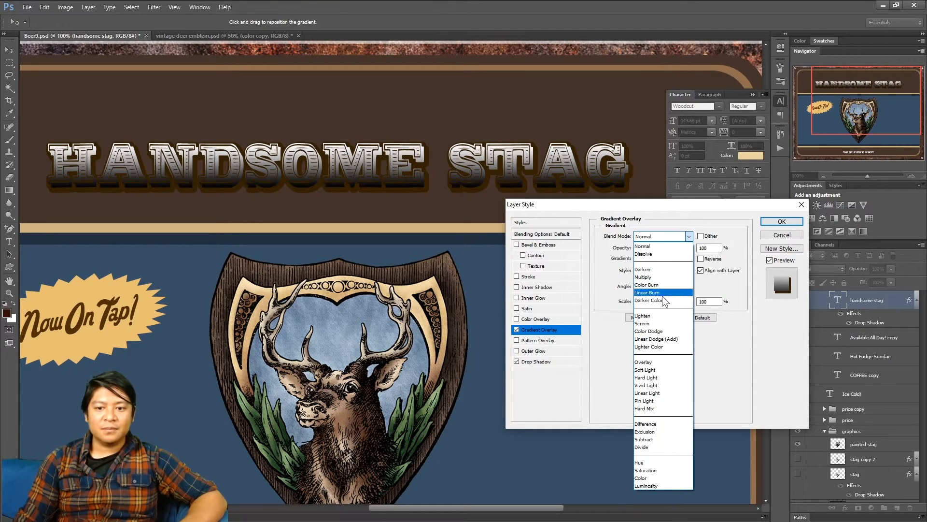
pyautogui.click(661, 361)
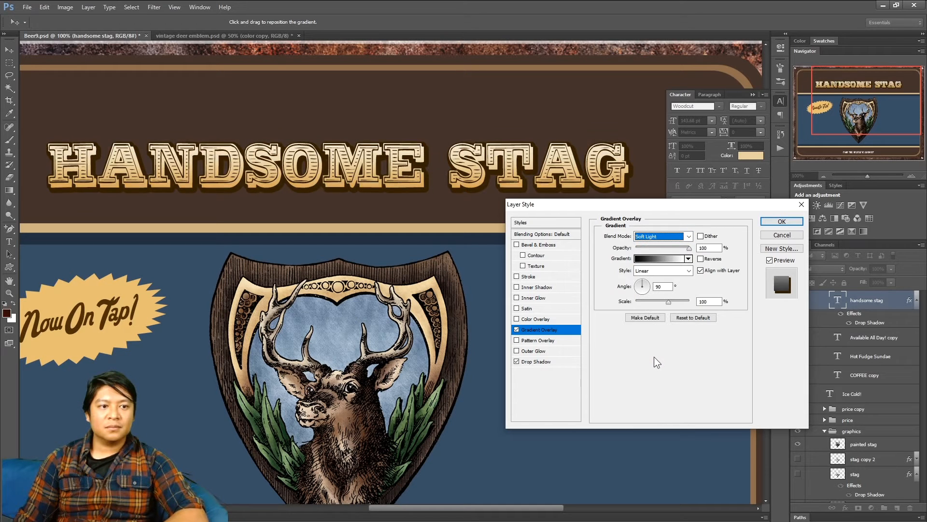
pyautogui.moveTo(689, 248); pyautogui.dragTo(663, 252)
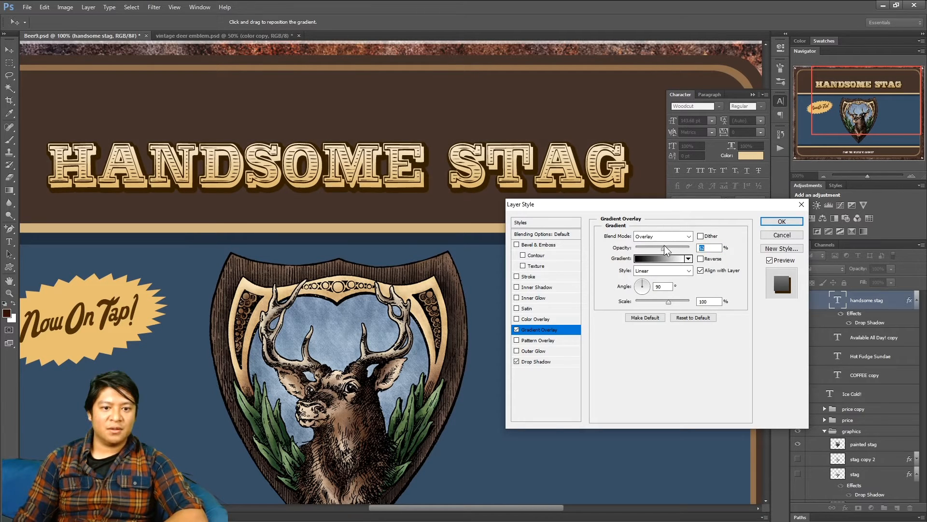
pyautogui.click(792, 222)
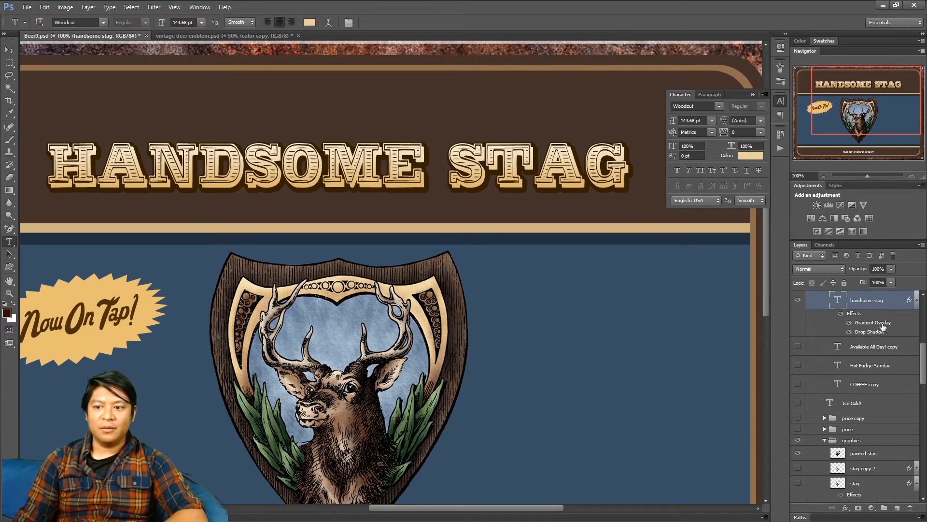
# Change the title's drop shadow to a very dark reddish brown, trying black sampled from the emblem's outline first
pyautogui.press('space')
pyautogui.doubleClick(870, 304)
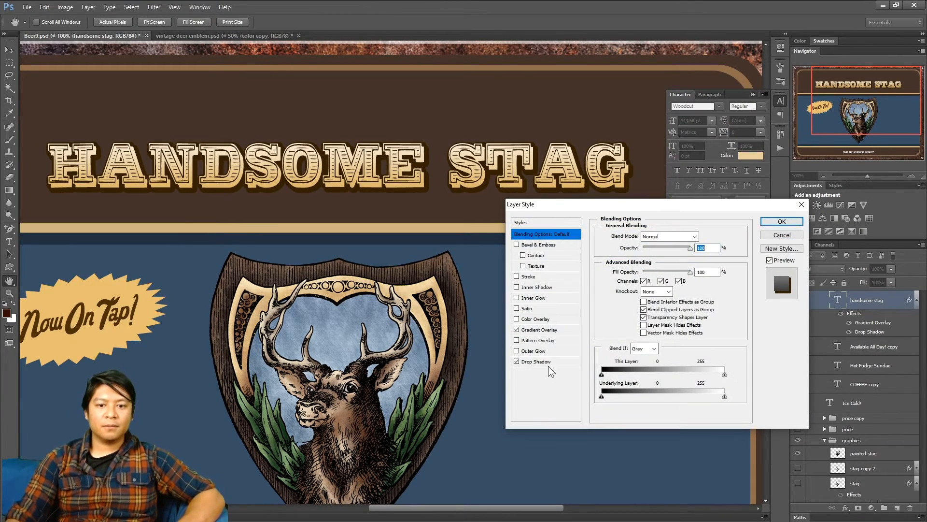
pyautogui.click(541, 363)
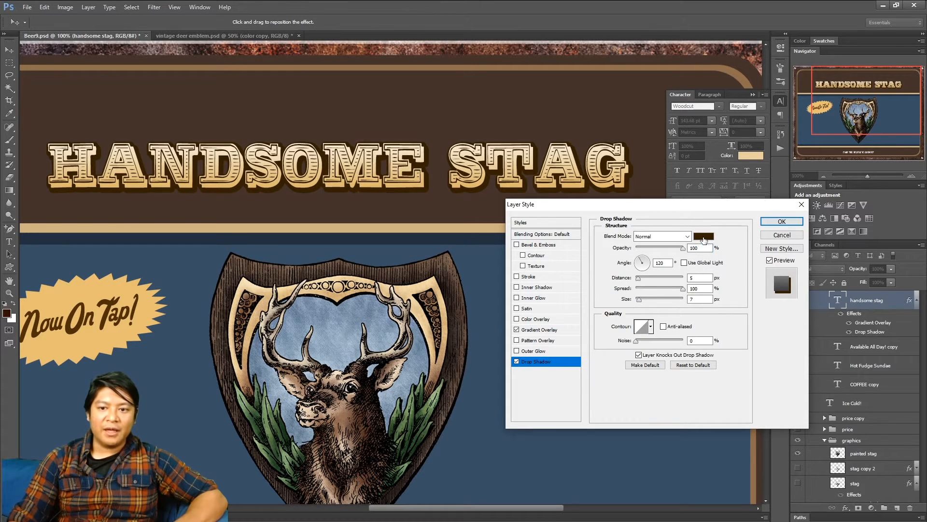
pyautogui.click(704, 236)
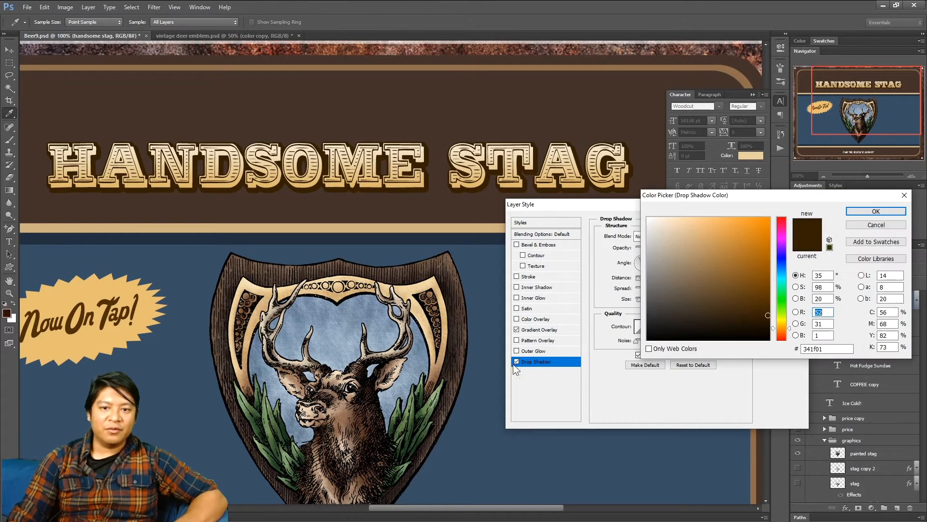
pyautogui.click(442, 431)
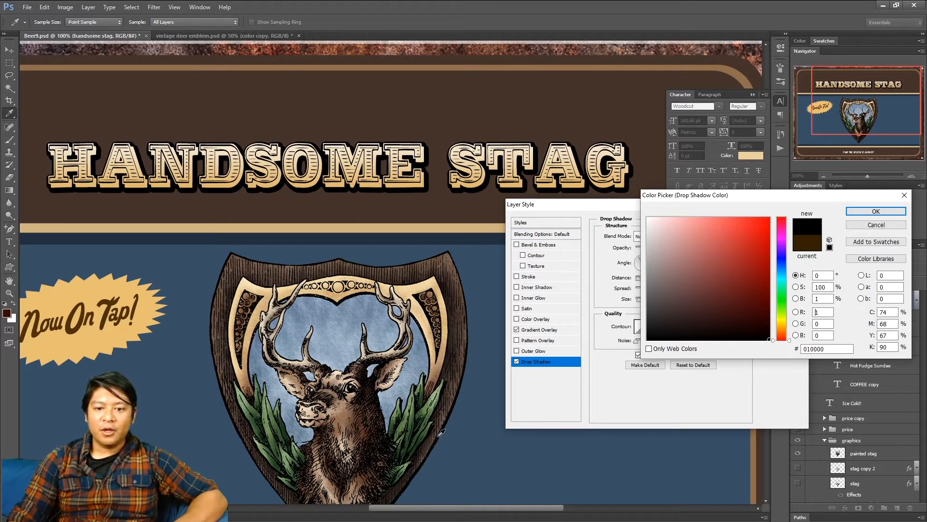
pyautogui.write('0')
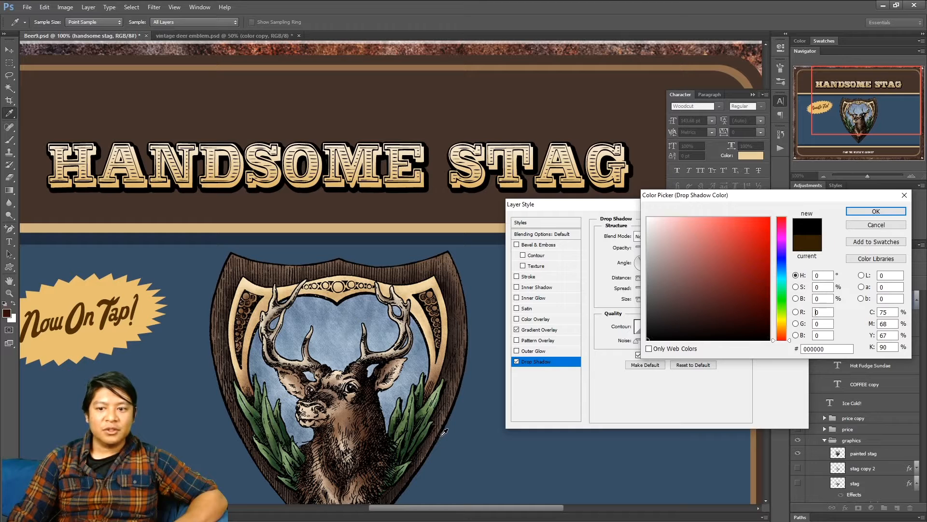
pyautogui.moveTo(788, 340); pyautogui.dragTo(787, 333)
pyautogui.click(758, 334)
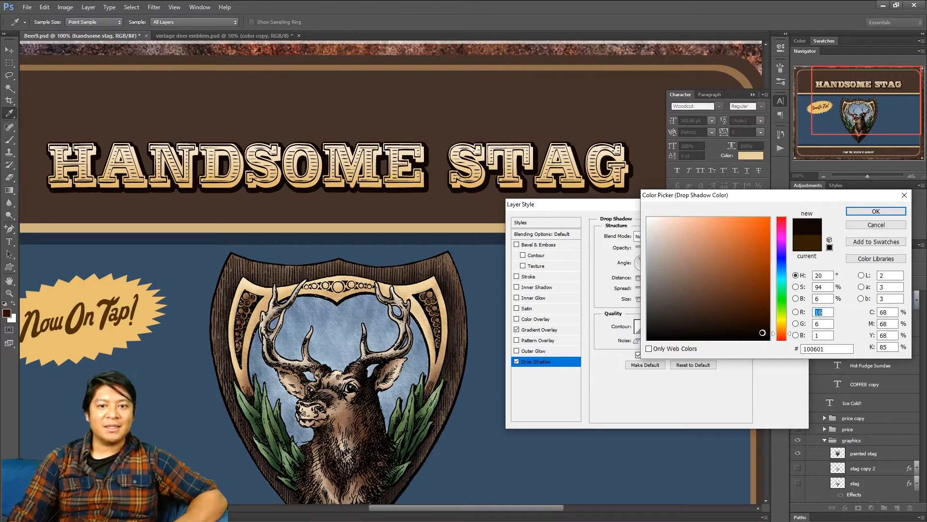
pyautogui.moveTo(762, 326); pyautogui.dragTo(760, 325)
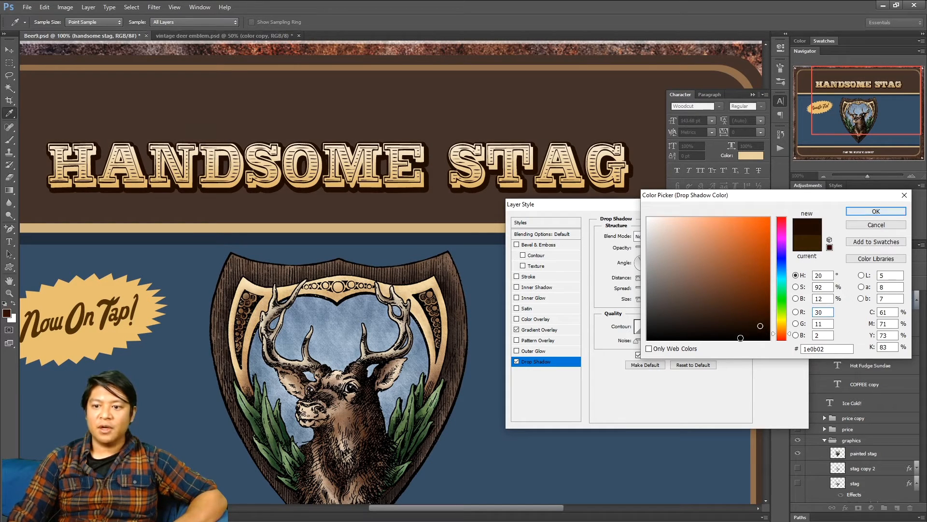
pyautogui.click(758, 320)
pyautogui.click(882, 209)
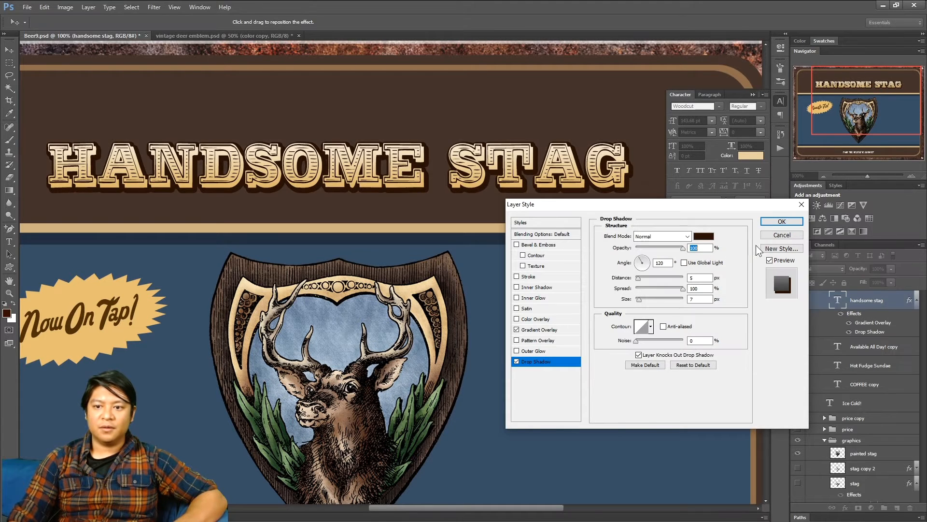
pyautogui.click(784, 221)
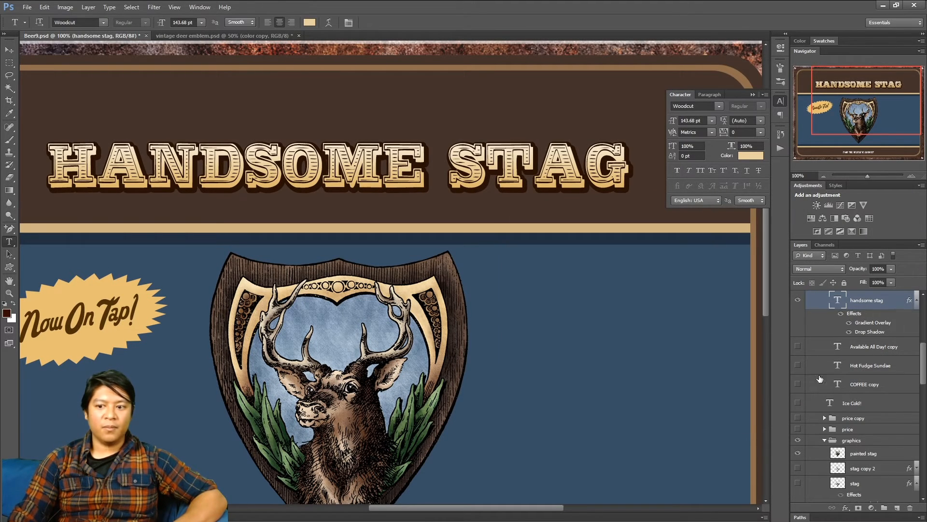
# Darken the title's drop shadow color to #1e0b02 and save the document
pyautogui.doubleClick(876, 298)
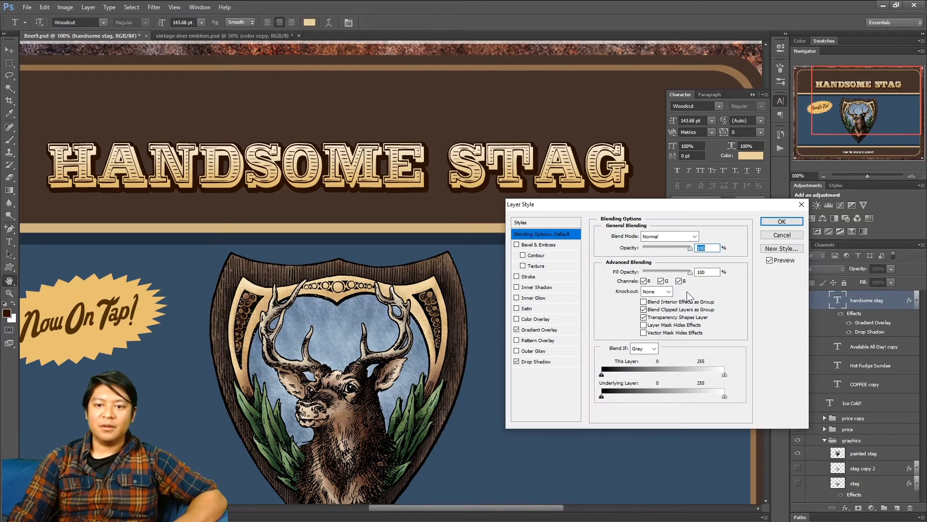
pyautogui.click(556, 362)
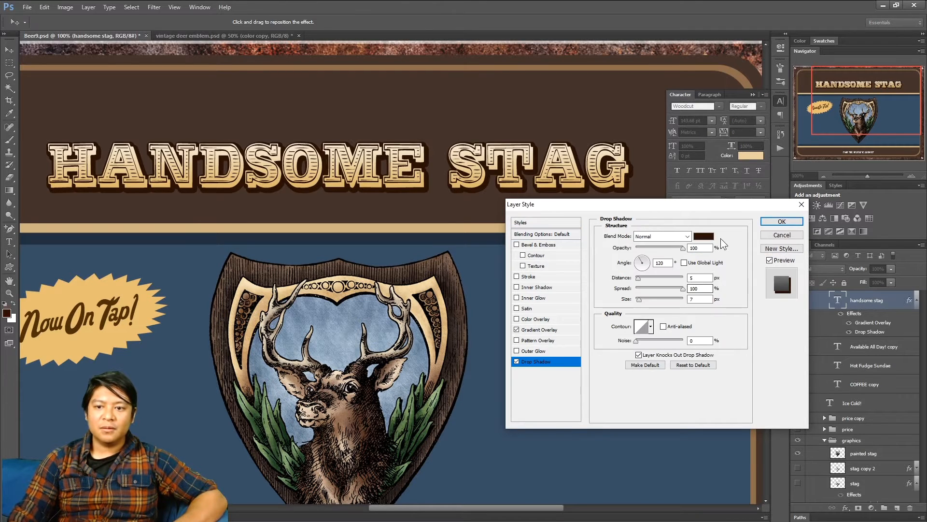
pyautogui.click(704, 236)
pyautogui.click(760, 325)
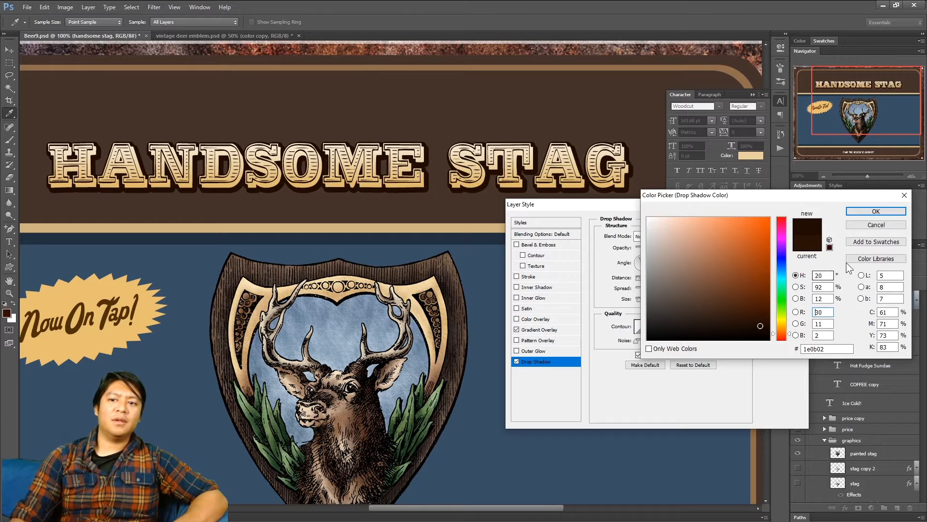
pyautogui.click(876, 211)
pyautogui.click(782, 222)
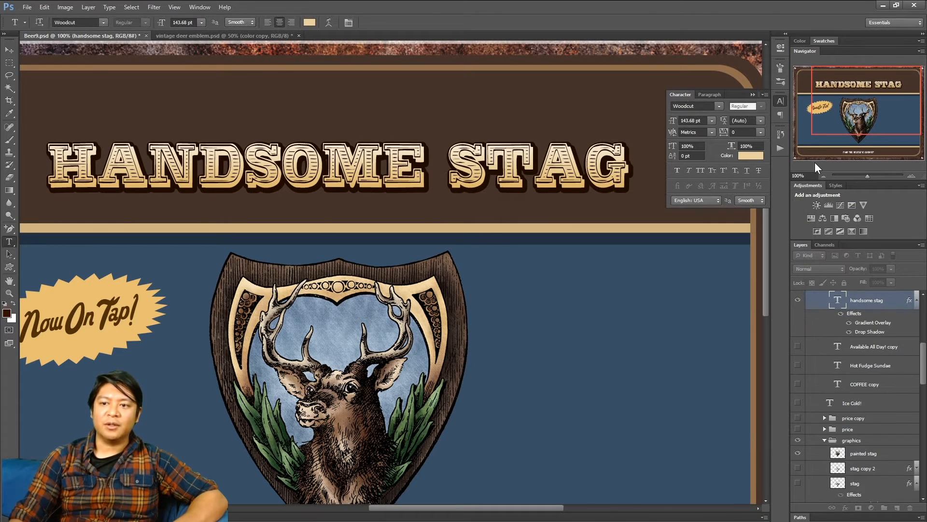
pyautogui.click(822, 175)
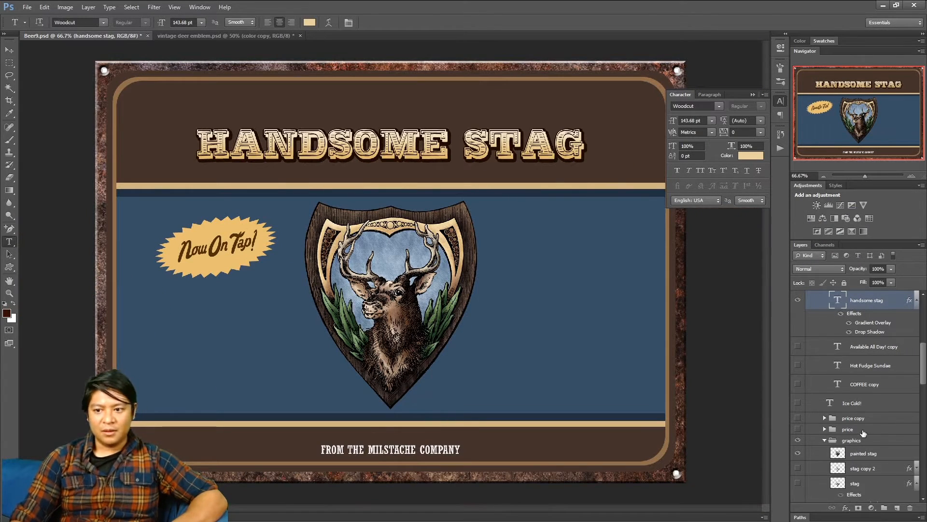
pyautogui.scroll(3, 849, 384)
pyautogui.hotkey('ctrl', 's')
# Try wider letter spacing on the HANDSOME STAG title, with tracking of 200 and horizontal scale of 83%
pyautogui.click(299, 147)
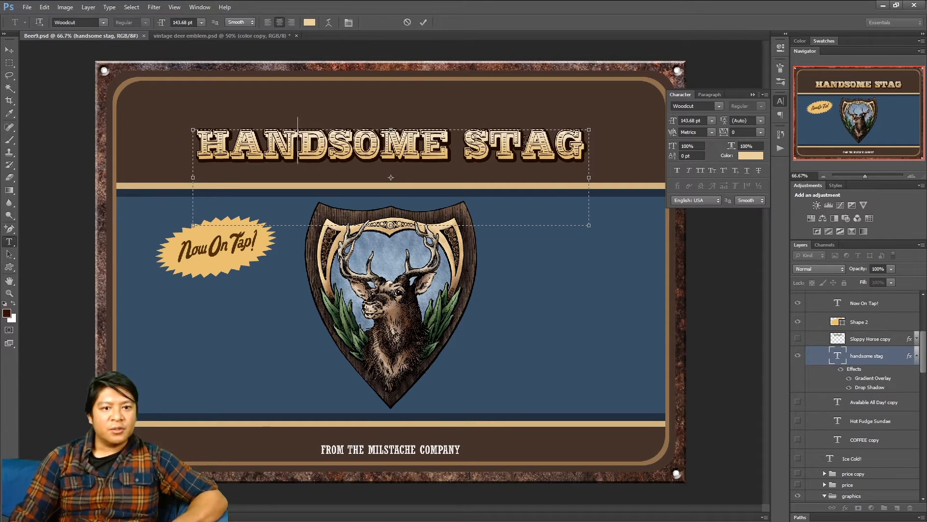
pyautogui.hotkey('ctrl', 'a')
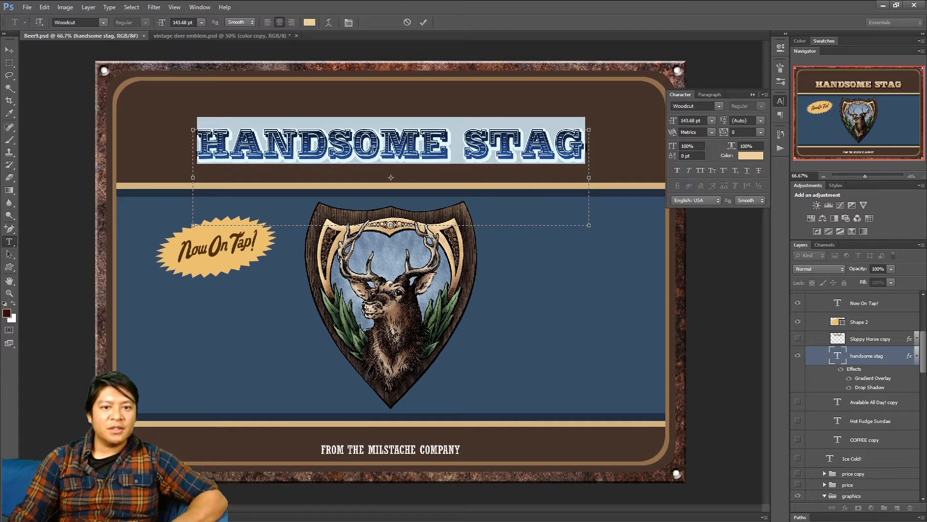
pyautogui.click(357, 143)
pyautogui.hotkey('ctrl', 'a')
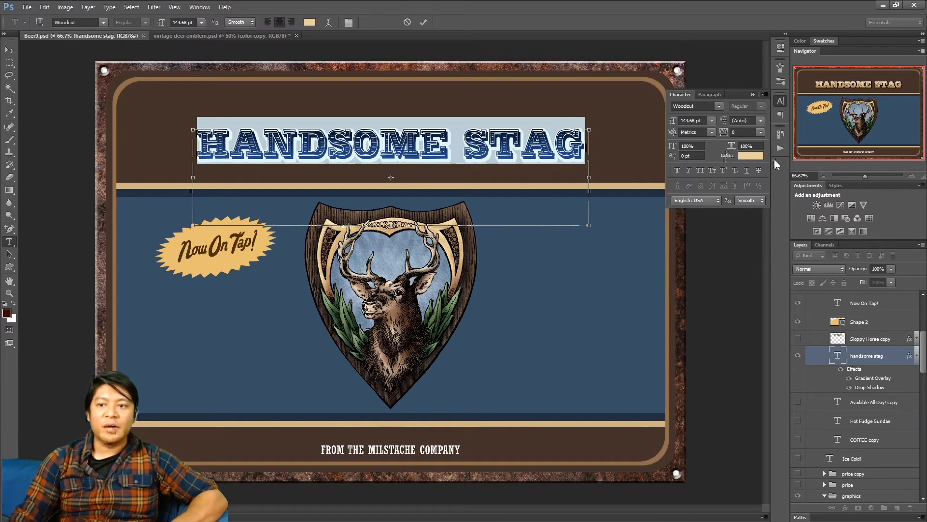
pyautogui.moveTo(724, 133); pyautogui.dragTo(730, 135)
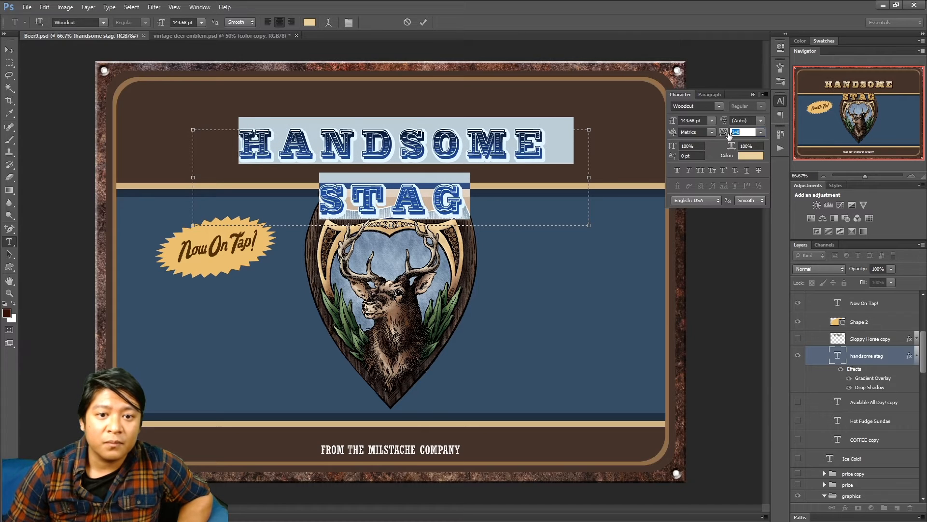
pyautogui.moveTo(729, 135); pyautogui.dragTo(729, 137)
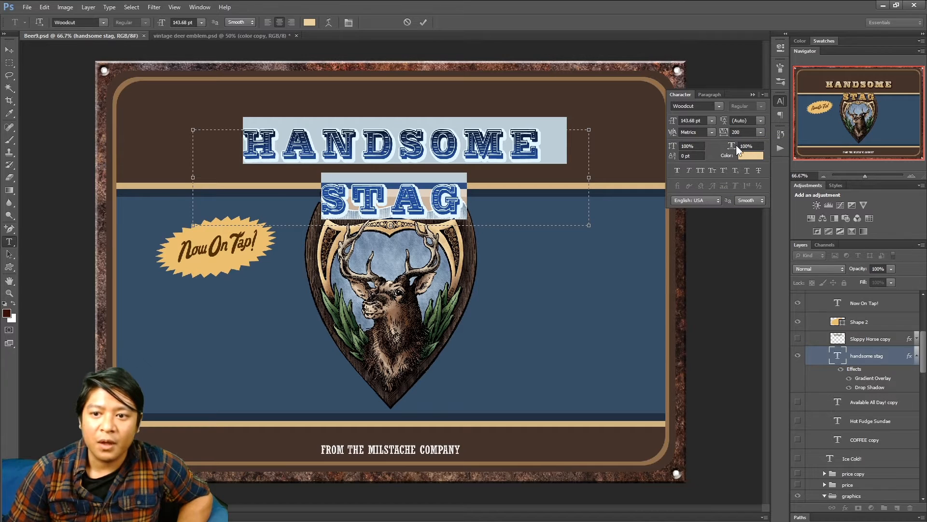
pyautogui.moveTo(732, 145); pyautogui.dragTo(727, 154)
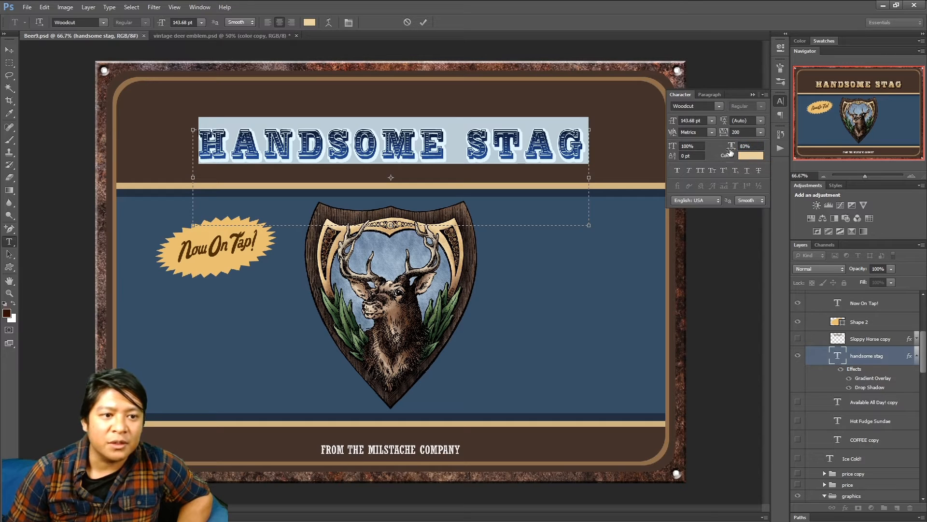
pyautogui.click(451, 148)
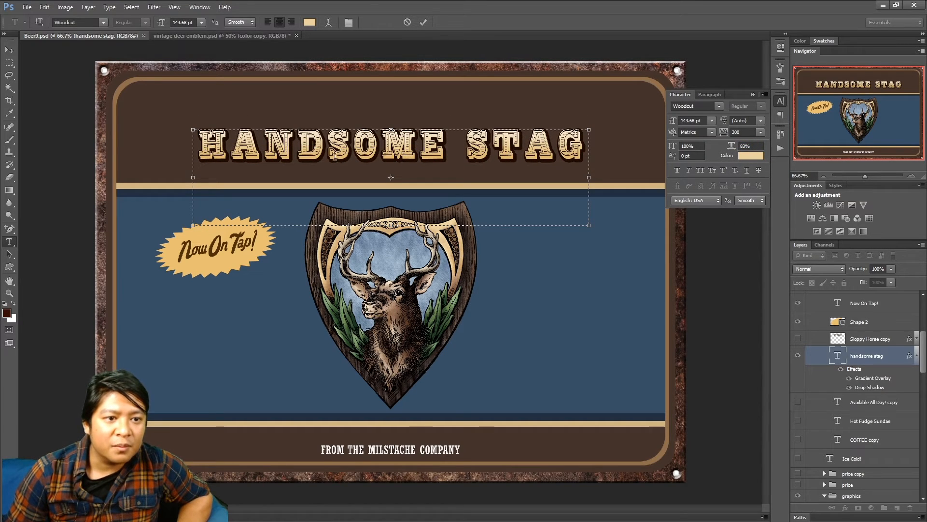
pyautogui.click(427, 23)
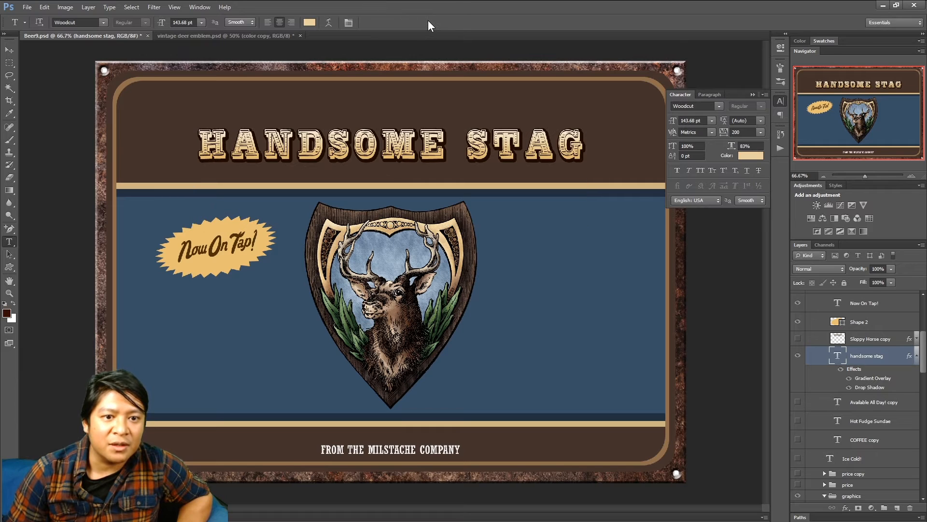
# Revert the document to its last saved version, discarding the title's tracking and horizontal scale changes
pyautogui.click(912, 176)
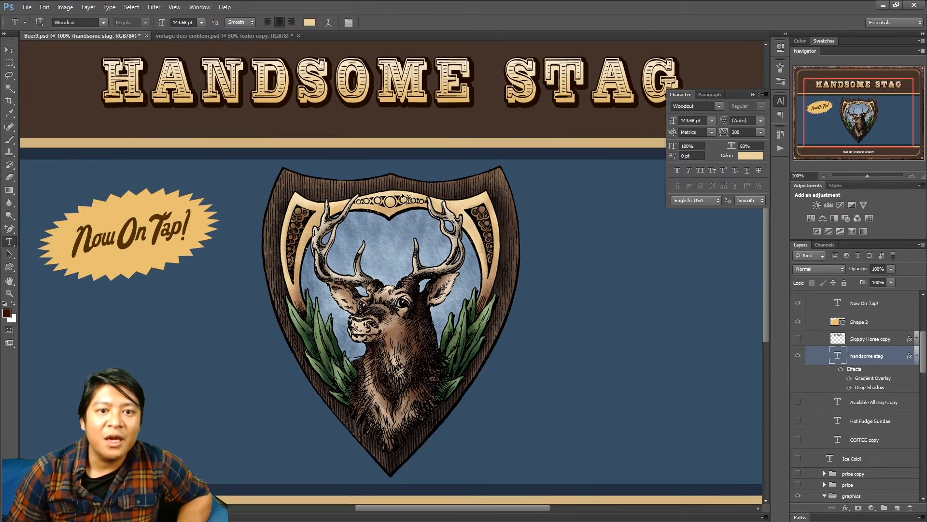
pyautogui.click(8, 51)
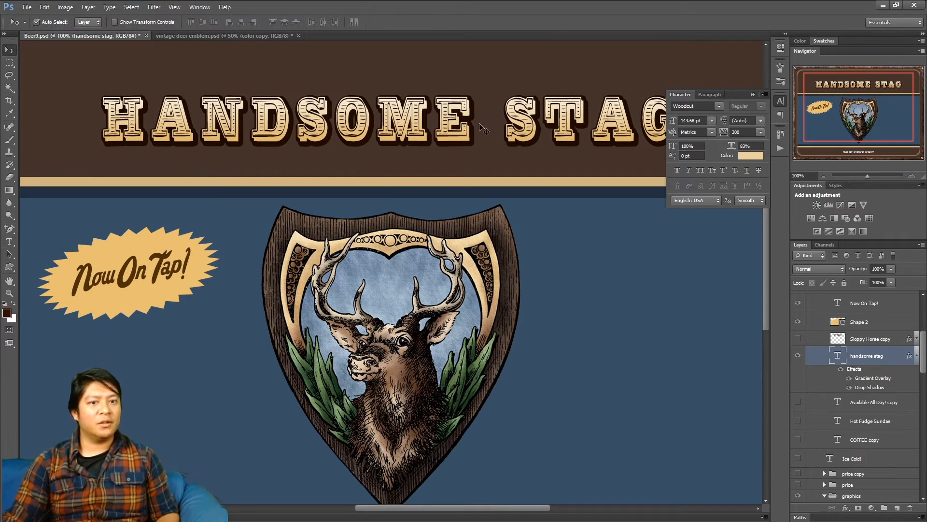
pyautogui.click(433, 145)
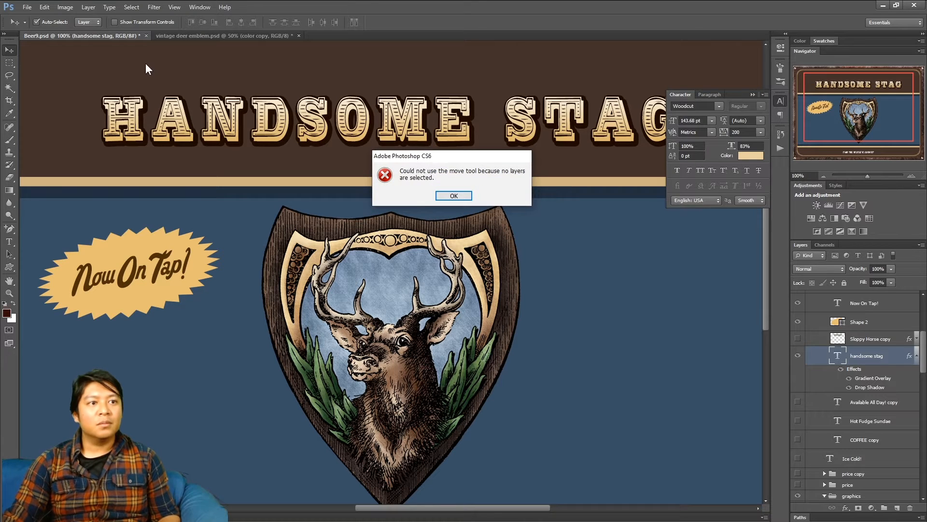
pyautogui.press('Return')
pyautogui.press('F12')
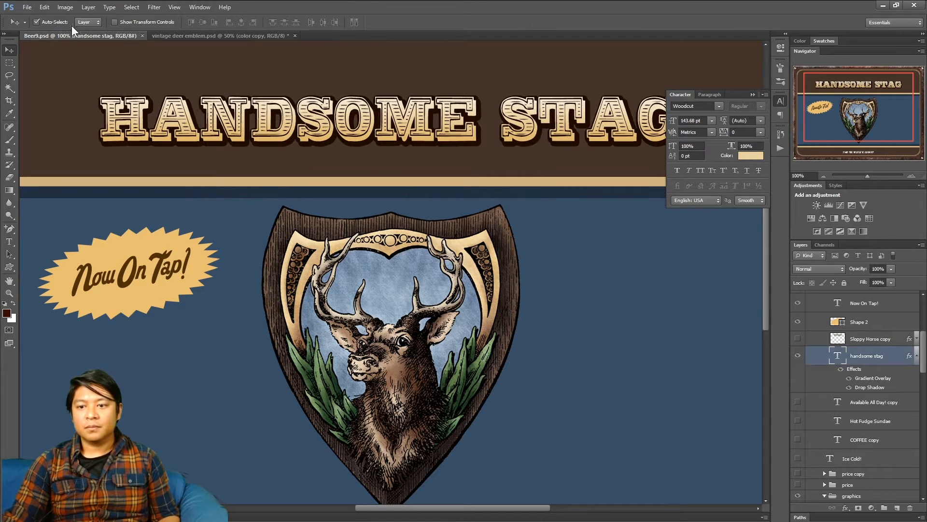
pyautogui.hotkey('ctrl', 'shift', 's')
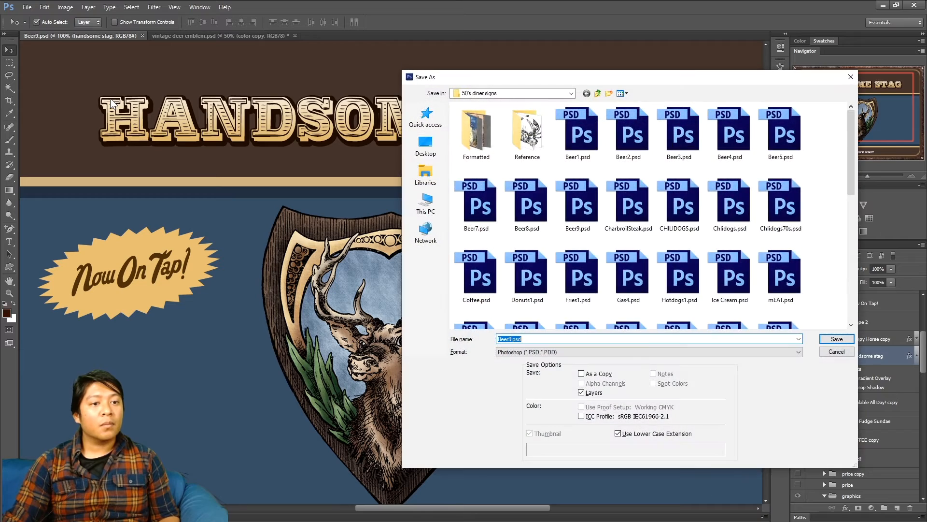
pyautogui.press('Escape')
pyautogui.click(44, 6)
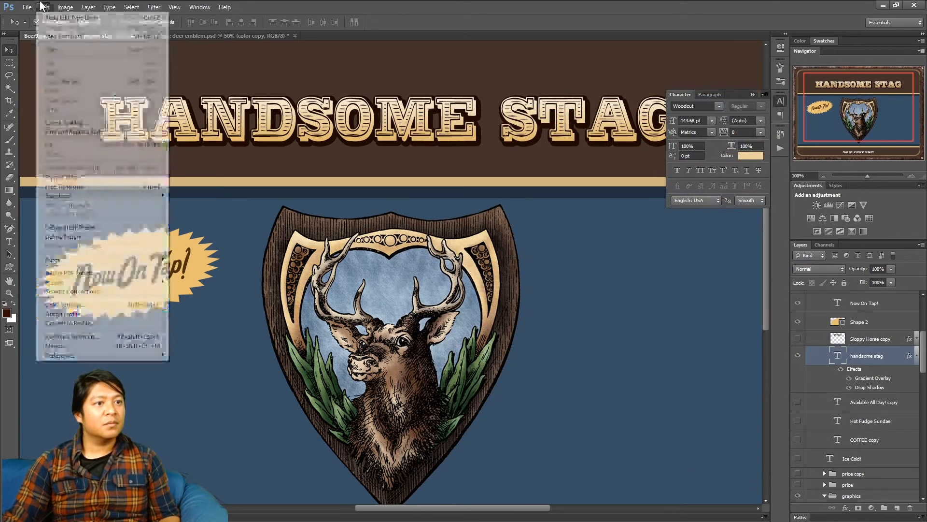
pyautogui.click(43, 6)
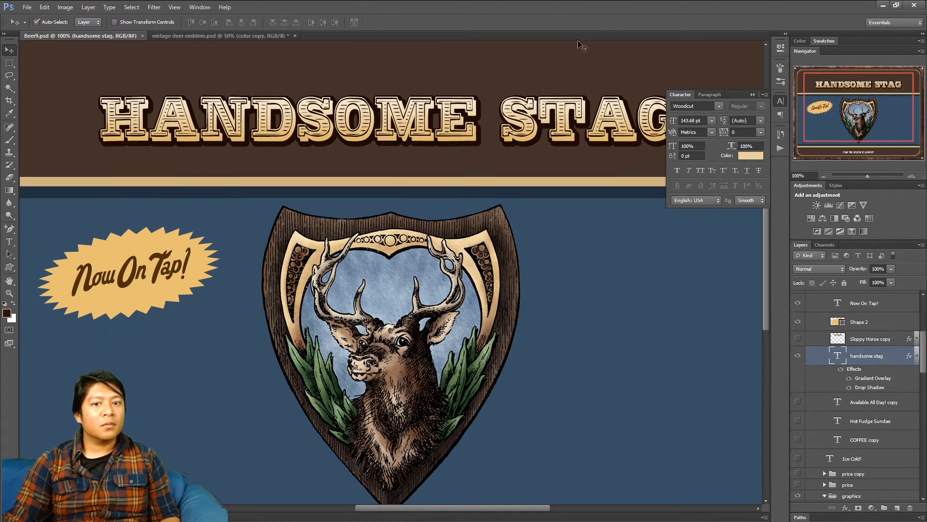
# Set the HANDSOME STAG title's tracking to 380 and horizontal scale to 73%, then save the document
pyautogui.click(9, 241)
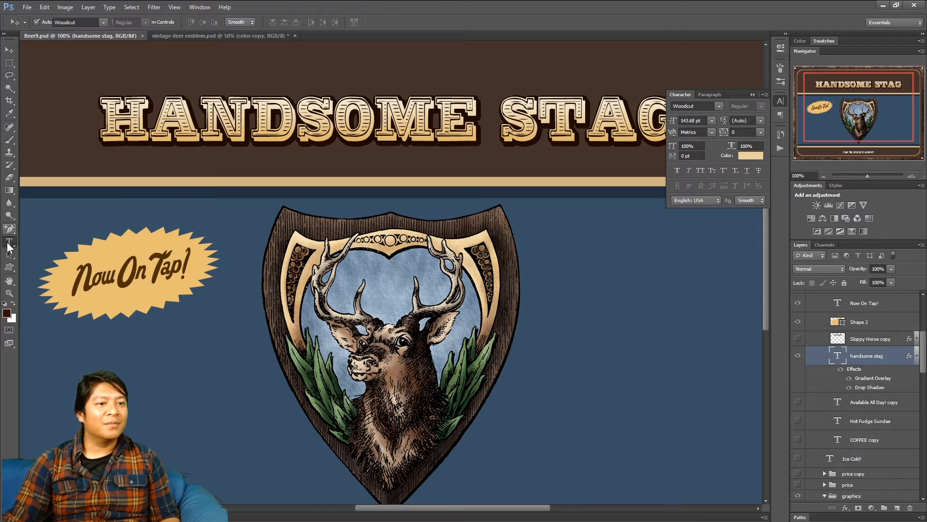
pyautogui.click(322, 130)
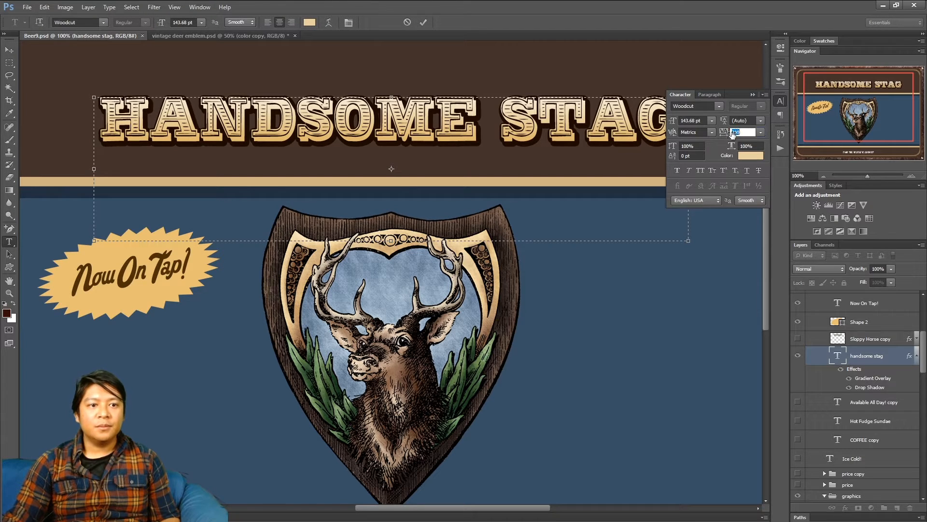
pyautogui.hotkey('ctrl', 'a')
pyautogui.moveTo(726, 136); pyautogui.dragTo(722, 154)
pyautogui.click(424, 22)
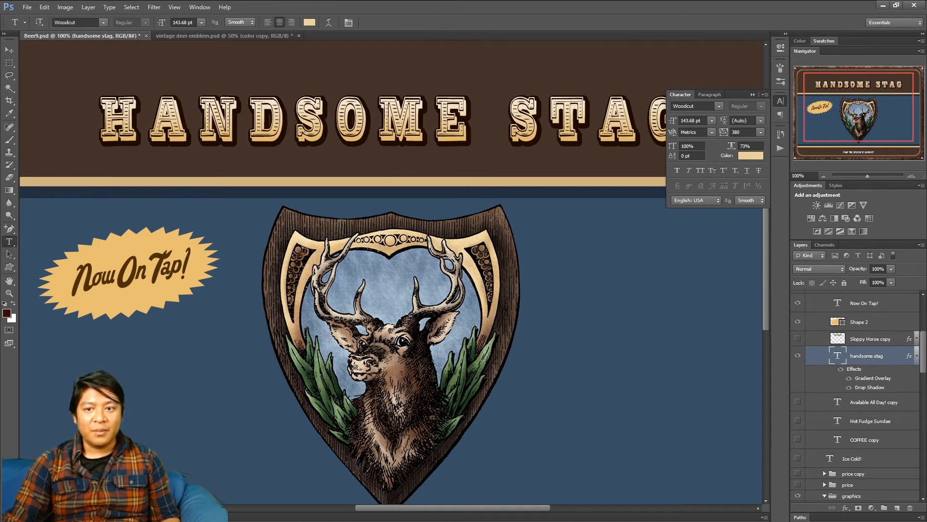
pyautogui.click(781, 101)
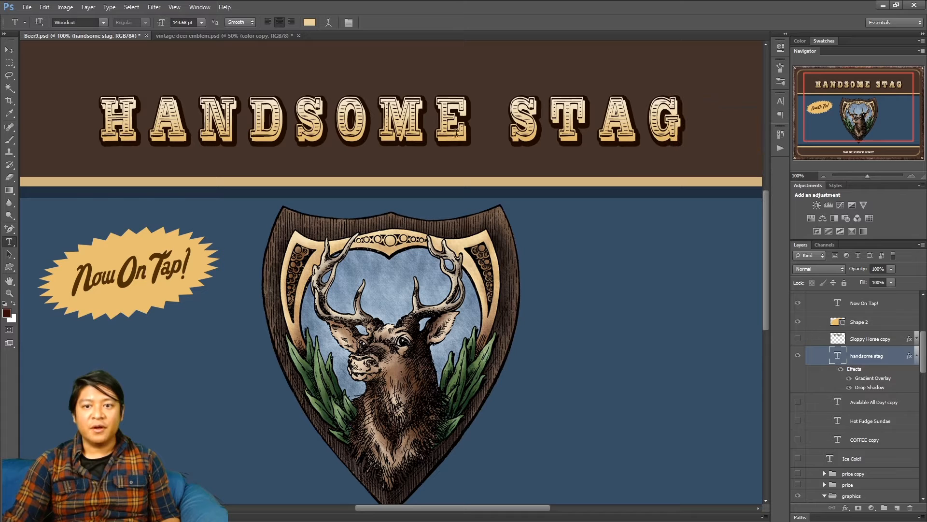
pyautogui.click(824, 176)
pyautogui.hotkey('ctrl', 's')
# Stretch the HANDSOME STAG title downward to about 120% of its height with Free Transform and save the document
pyautogui.click(357, 154)
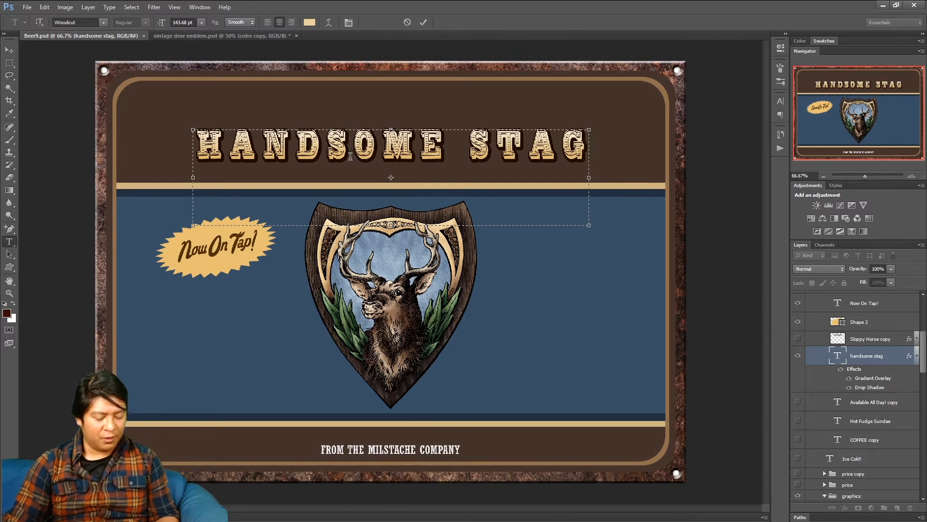
pyautogui.click(424, 23)
pyautogui.hotkey('ctrl', 't')
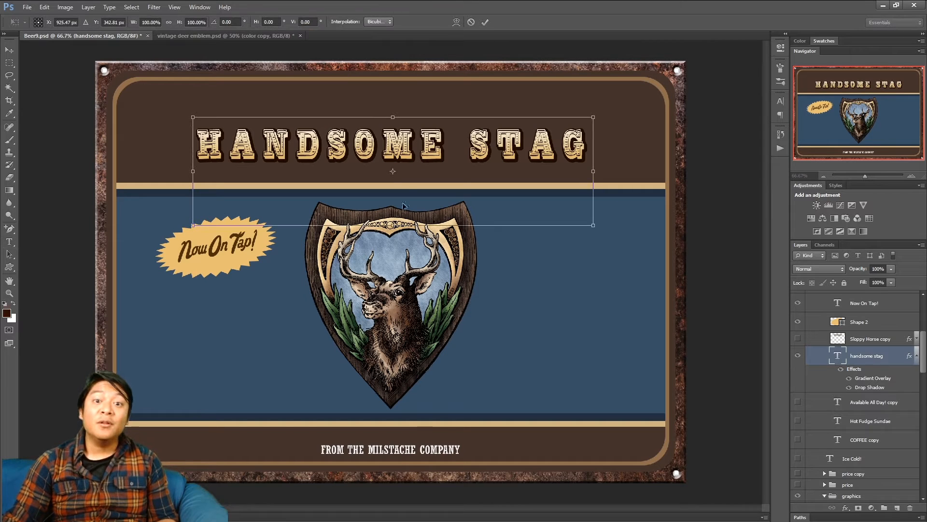
pyautogui.moveTo(393, 227); pyautogui.dragTo(397, 250)
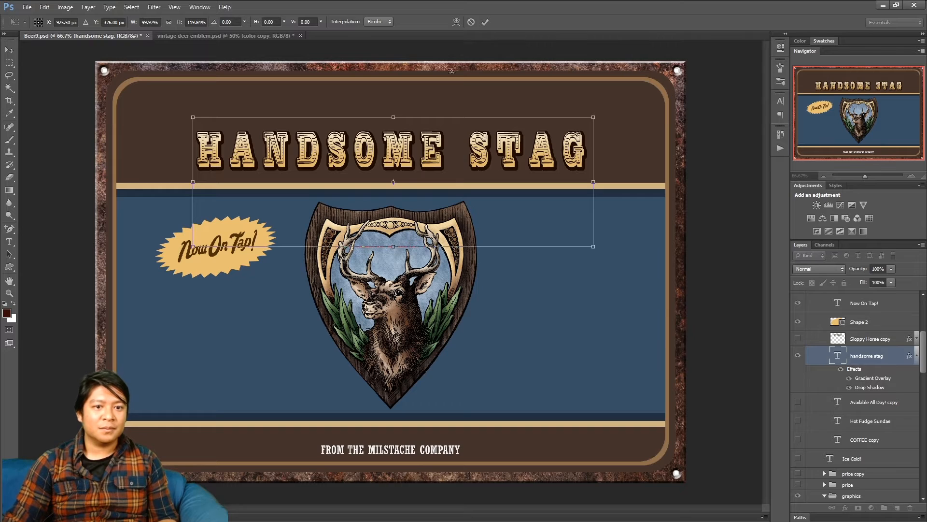
pyautogui.click(483, 28)
pyautogui.hotkey('ctrl', 's')
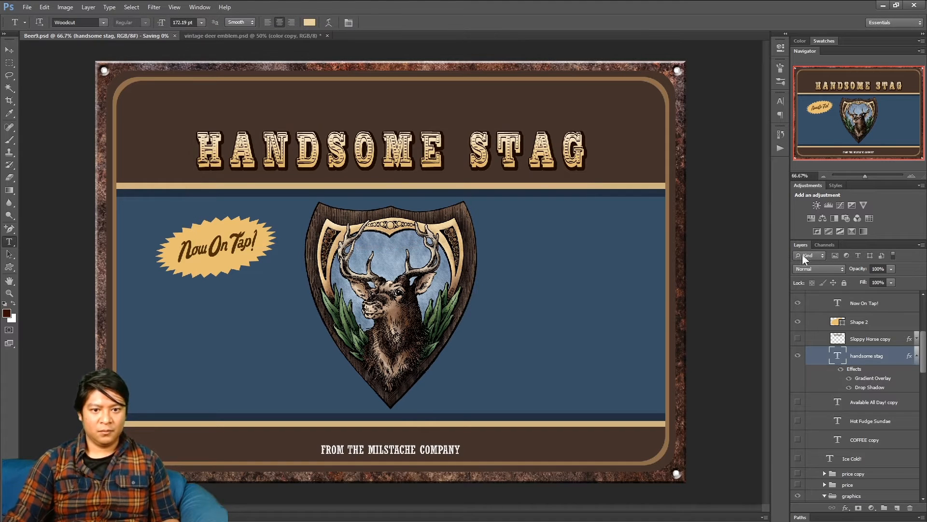
pyautogui.click(912, 177)
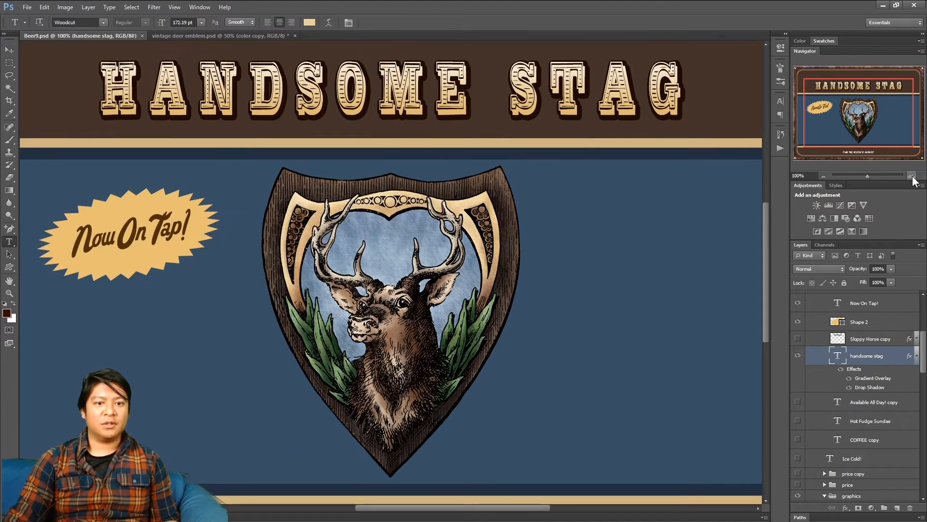
pyautogui.click(823, 176)
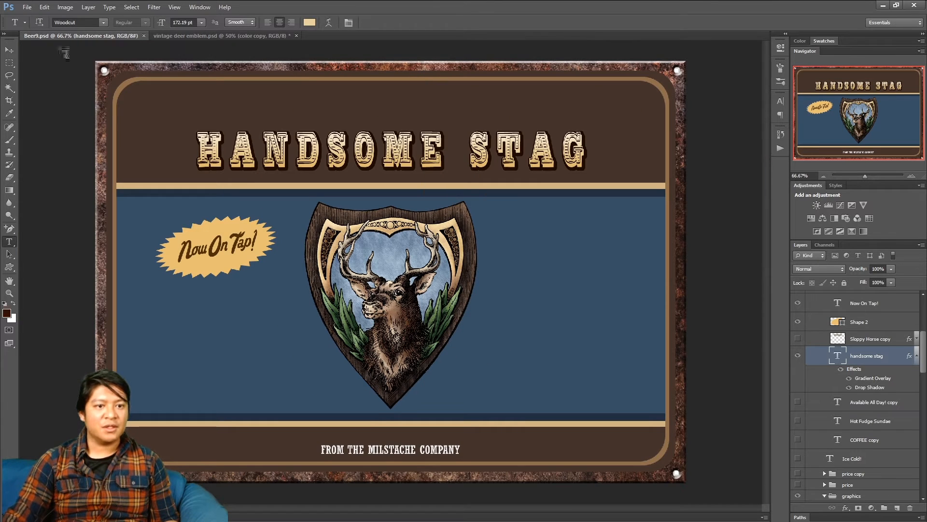
# Recolor the FROM THE MILSTACHE COMPANY tagline to #cfb27f by sampling the tan stripe, trying the title's light gold first
pyautogui.click(10, 49)
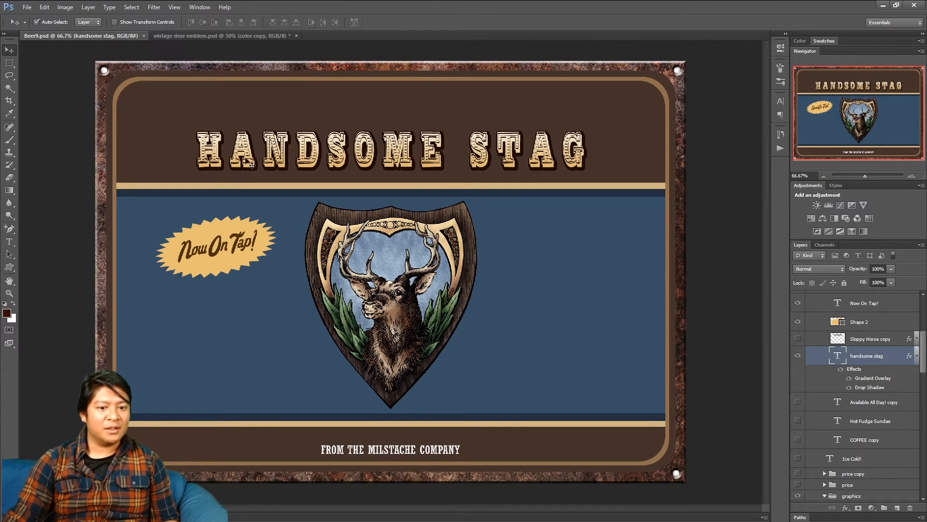
pyautogui.click(9, 242)
pyautogui.click(402, 450)
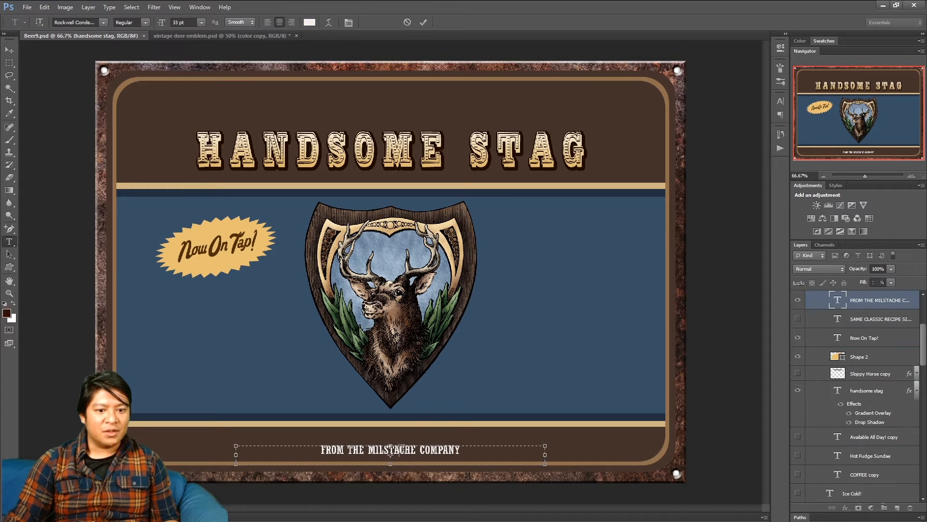
pyautogui.hotkey('ctrl', 'a')
pyautogui.click(312, 22)
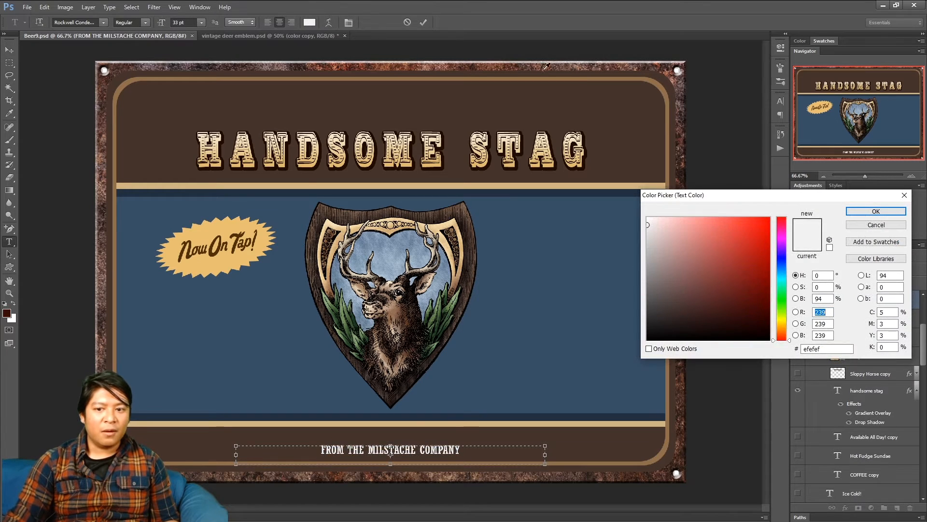
pyautogui.click(582, 139)
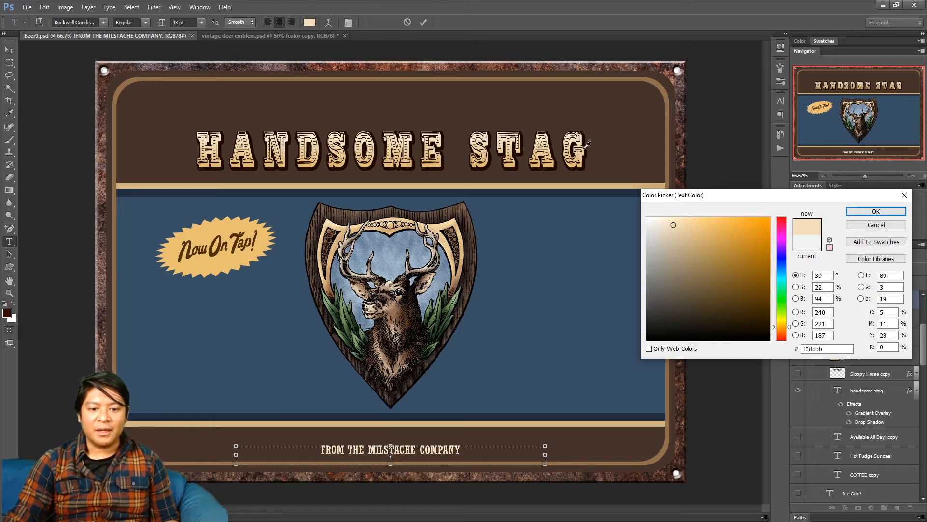
pyautogui.click(573, 422)
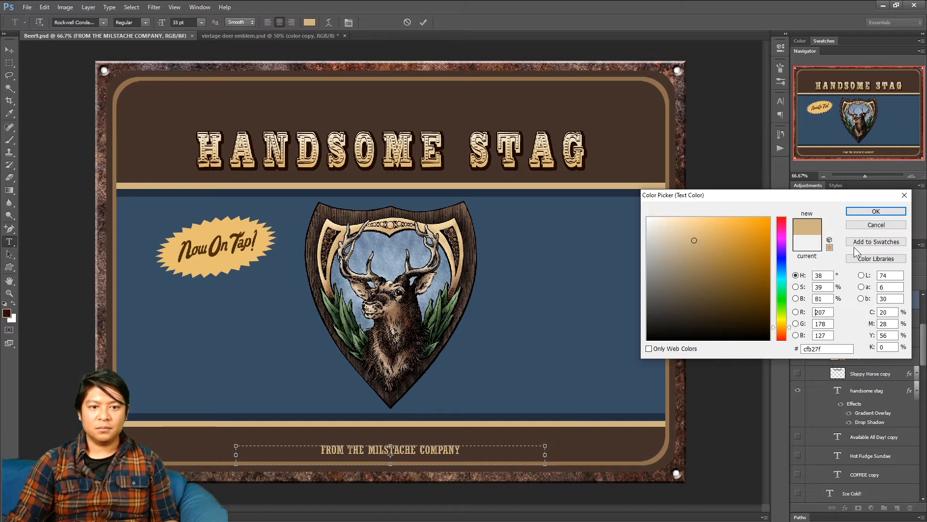
pyautogui.click(876, 211)
# Recolor the sign's rounded border, Rounded Rectangle 1 copy 2, to #cfb27f by sampling the tan stripe, and save the document
pyautogui.scroll(-5, 844, 435)
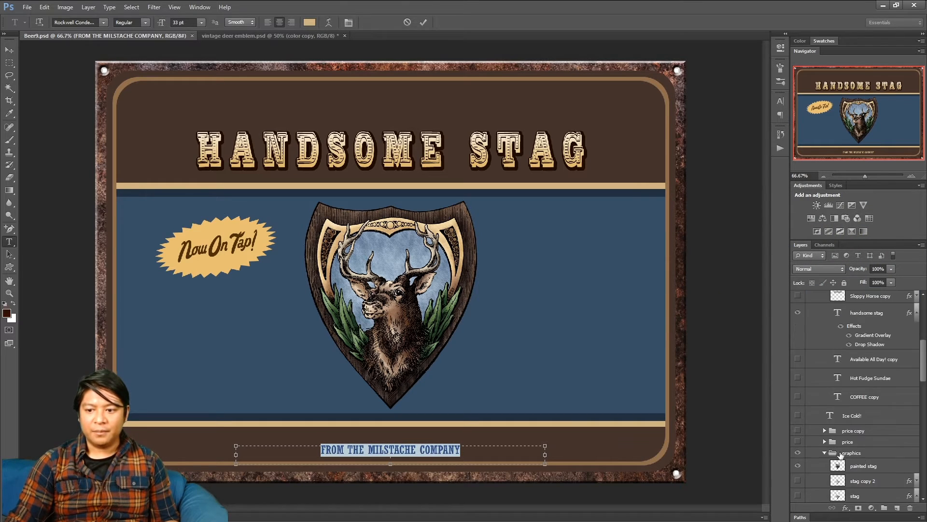
pyautogui.scroll(-10, 845, 451)
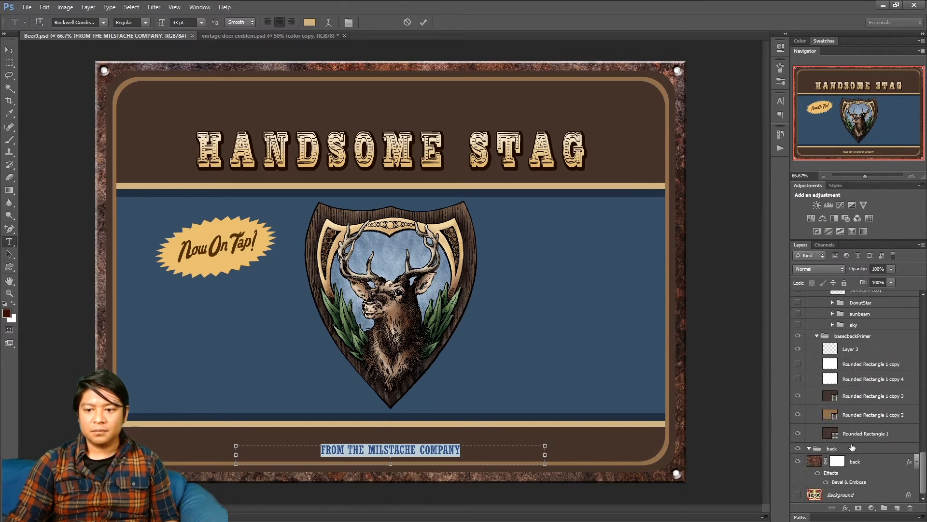
pyautogui.click(798, 415)
pyautogui.click(797, 414)
pyautogui.doubleClick(824, 414)
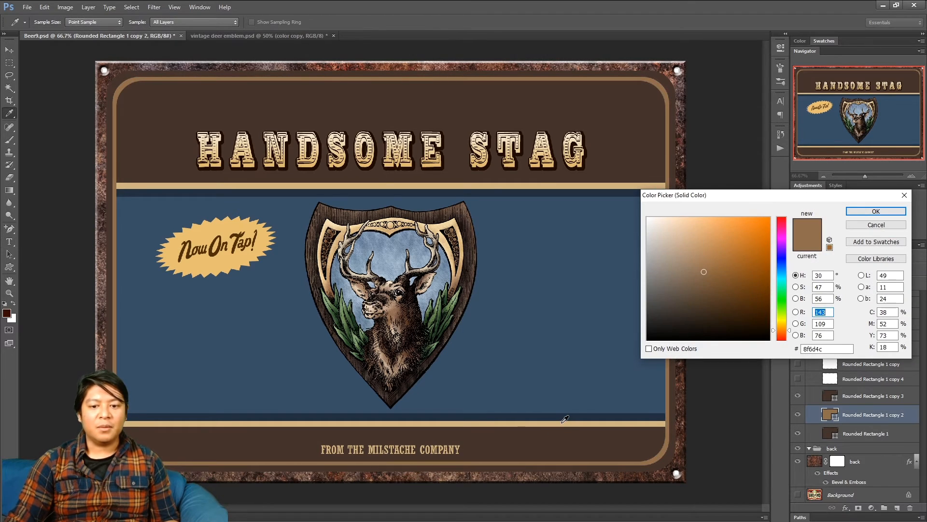
pyautogui.click(562, 423)
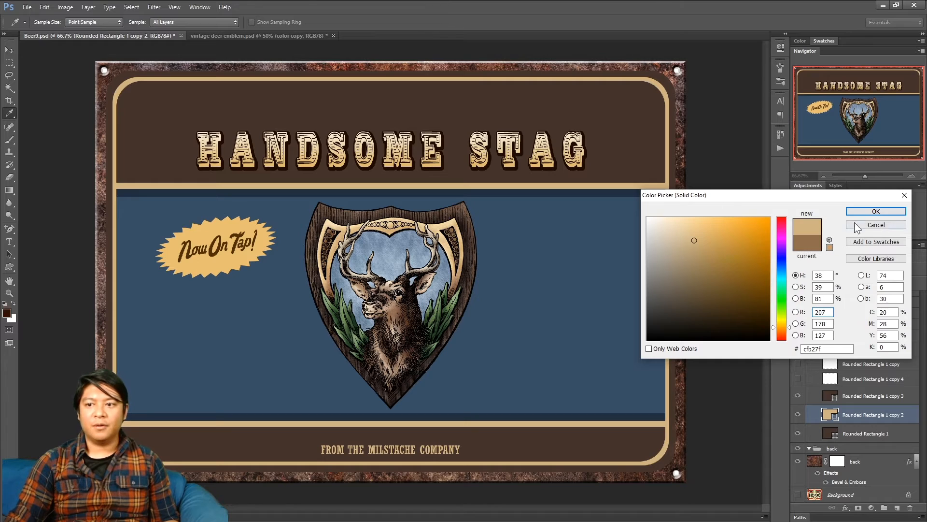
pyautogui.click(876, 211)
pyautogui.hotkey('ctrl', 's')
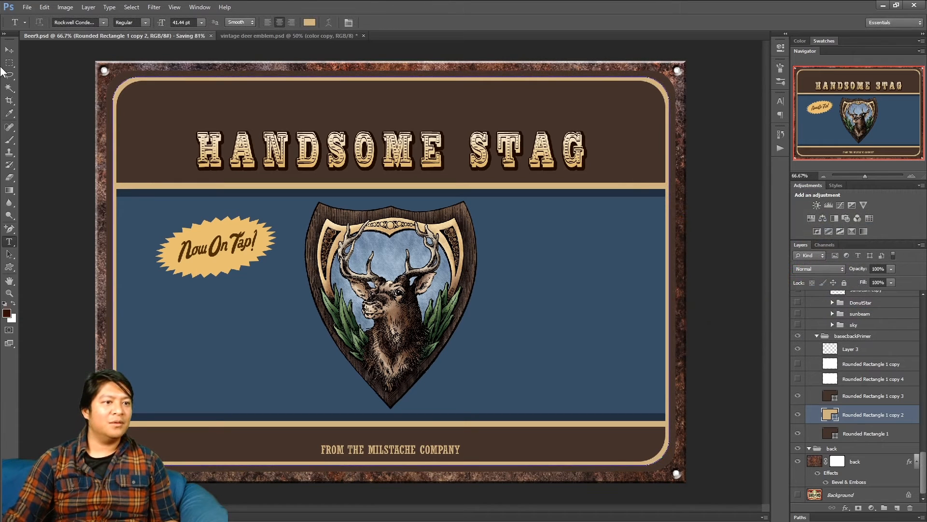
pyautogui.press('m')
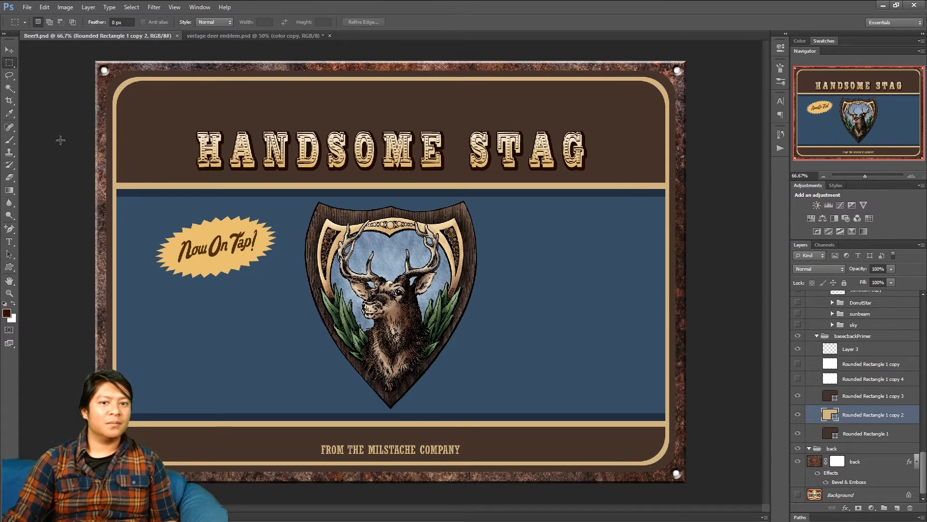
pyautogui.click(913, 175)
pyautogui.moveTo(858, 113); pyautogui.dragTo(849, 98)
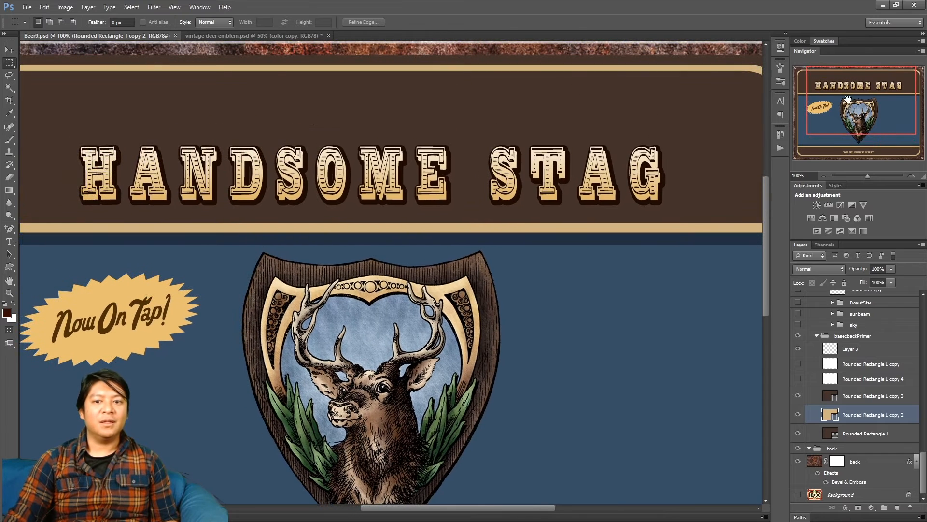
pyautogui.click(824, 176)
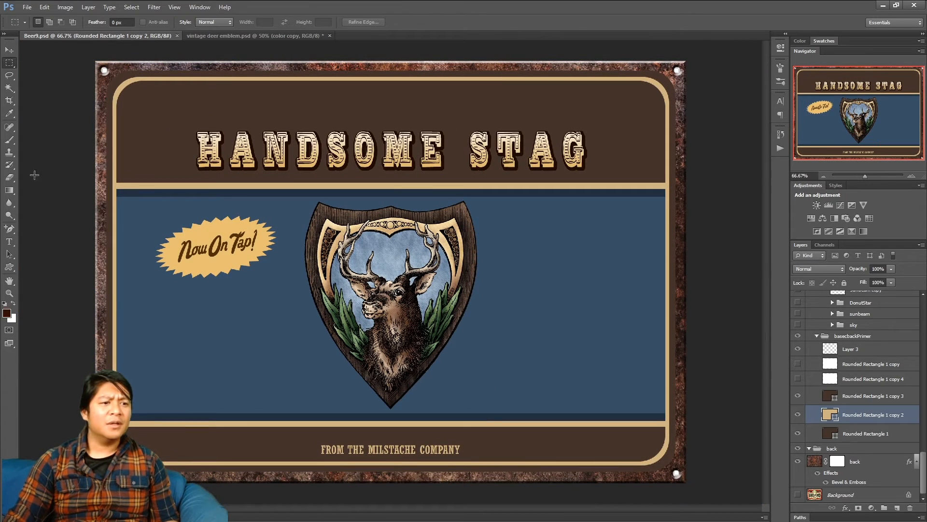
# Open the HANDSOME STAG title for editing with its whole text selected and its font name ready to change
pyautogui.click(12, 245)
pyautogui.click(339, 140)
pyautogui.hotkey('ctrl', 'a')
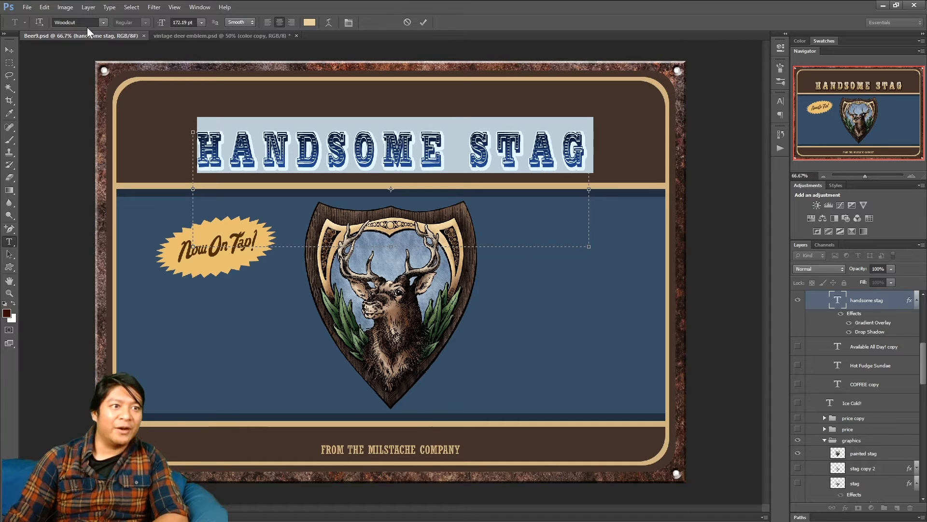
pyautogui.click(87, 23)
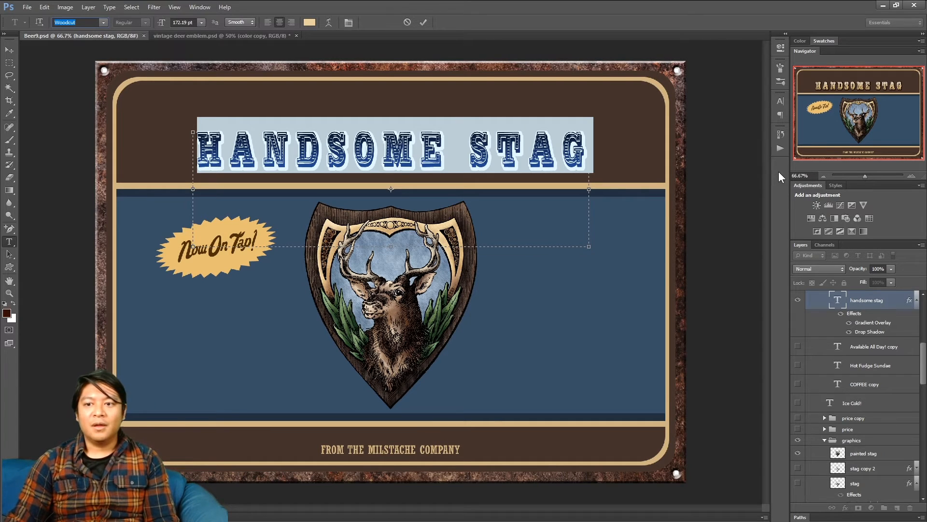
# Widen the panel dock and make the Navigator taller to enlarge its preview of the sign
pyautogui.moveTo(790, 172); pyautogui.dragTo(717, 177)
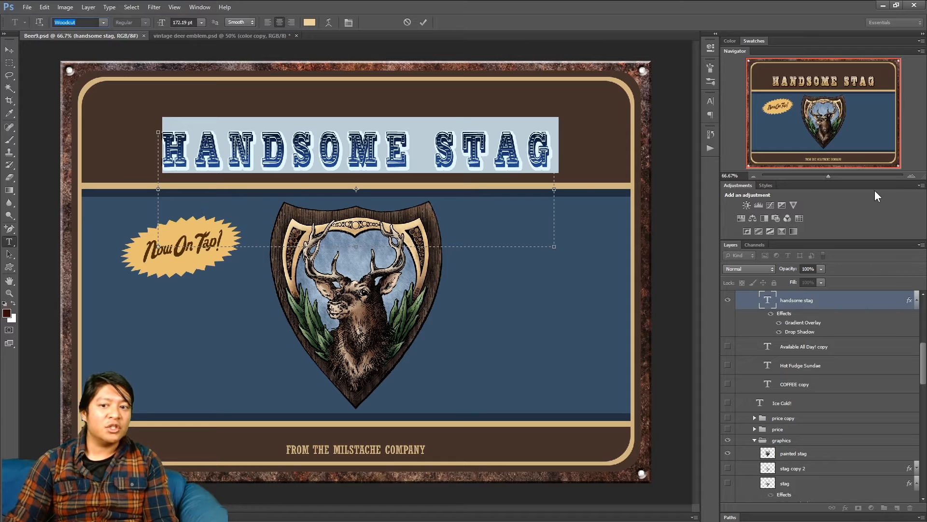
pyautogui.moveTo(881, 181); pyautogui.dragTo(881, 282)
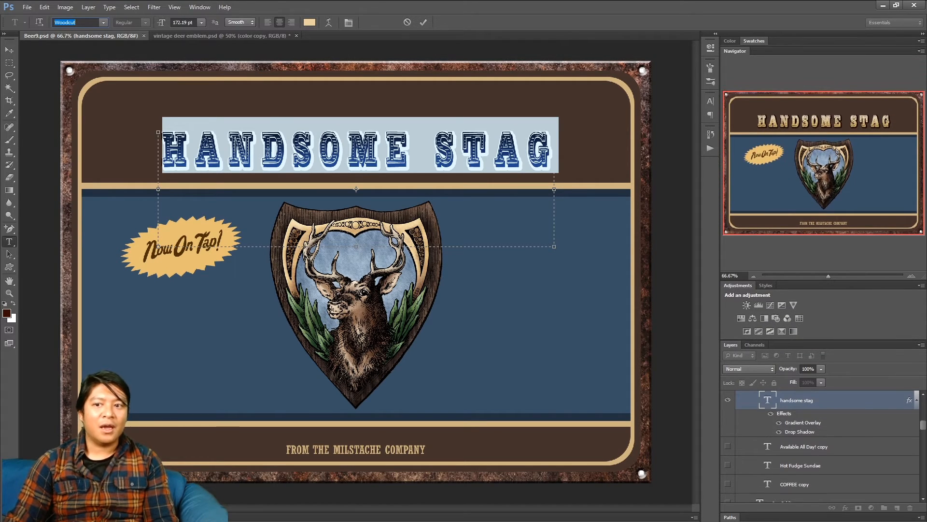
pyautogui.moveTo(841, 281); pyautogui.dragTo(842, 295)
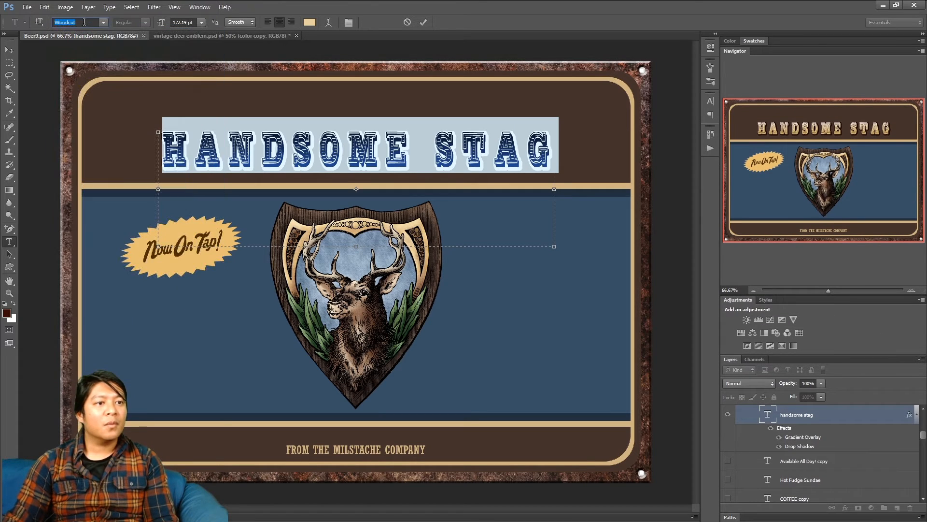
# Try alternative fonts on the HANDSOME STAG title, stepping past the Young Frankenstein variants to Faulmann Font
pyautogui.press('Down')
pyautogui.press('Down')
pyautogui.press('Down')
pyautogui.press('Down')
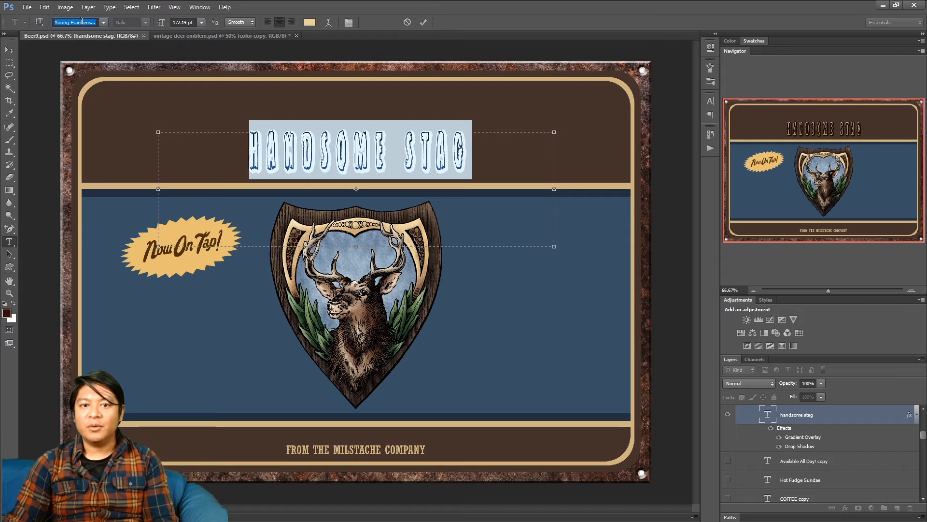
pyautogui.press('Down')
pyautogui.press('Down')
pyautogui.press('Down')
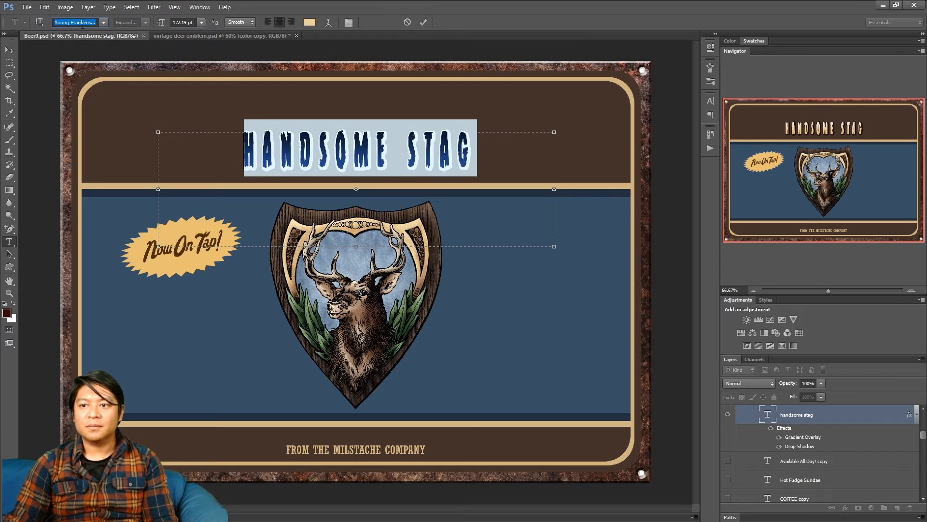
pyautogui.press('Down')
pyautogui.press('Down')
pyautogui.press('Down')
pyautogui.press('Down')
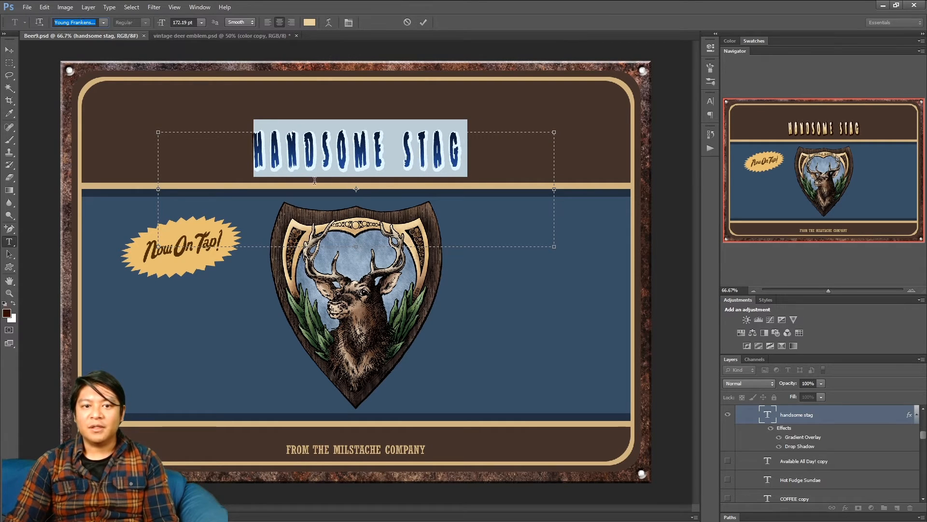
pyautogui.press('Down')
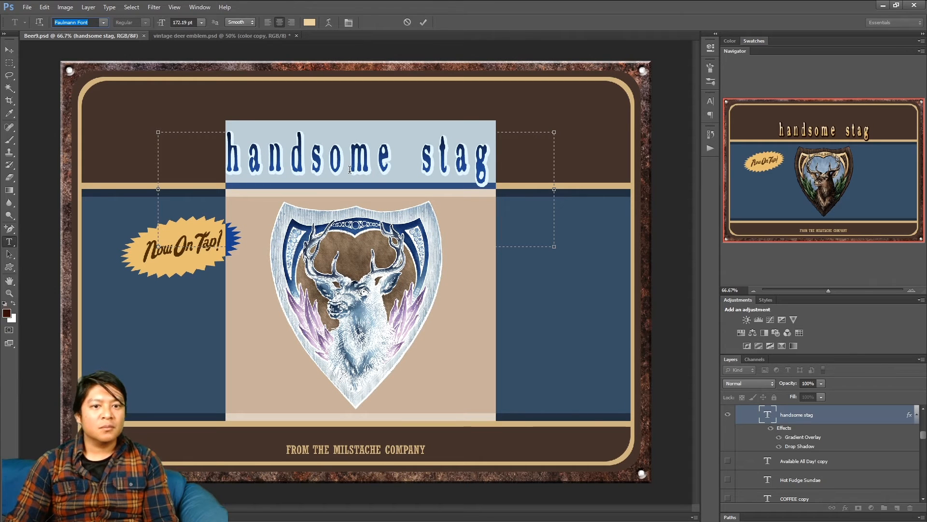
pyautogui.press('Down')
pyautogui.press('Up')
# Replace the lowercase title text with HANDSOME STAG in true capital letters
pyautogui.click(405, 170)
pyautogui.hotkey('ctrl', 'a')
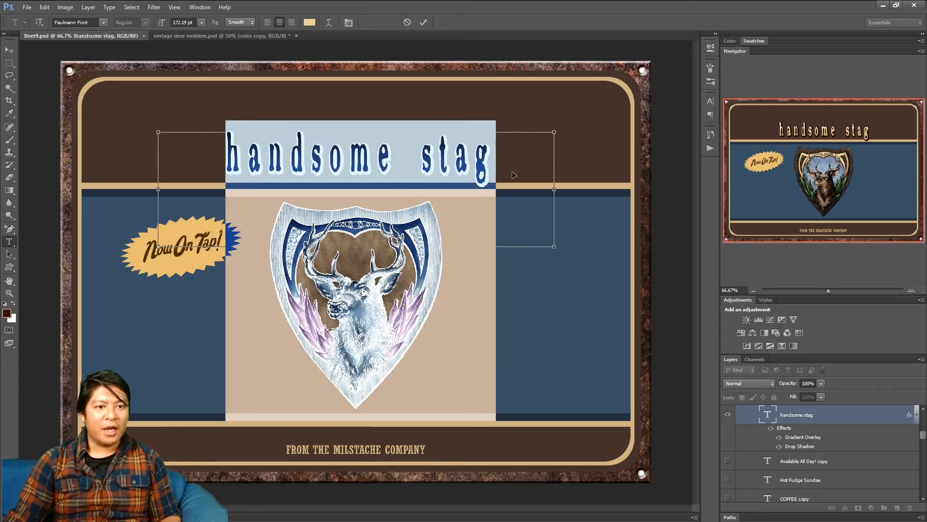
pyautogui.write('HANDSOME')
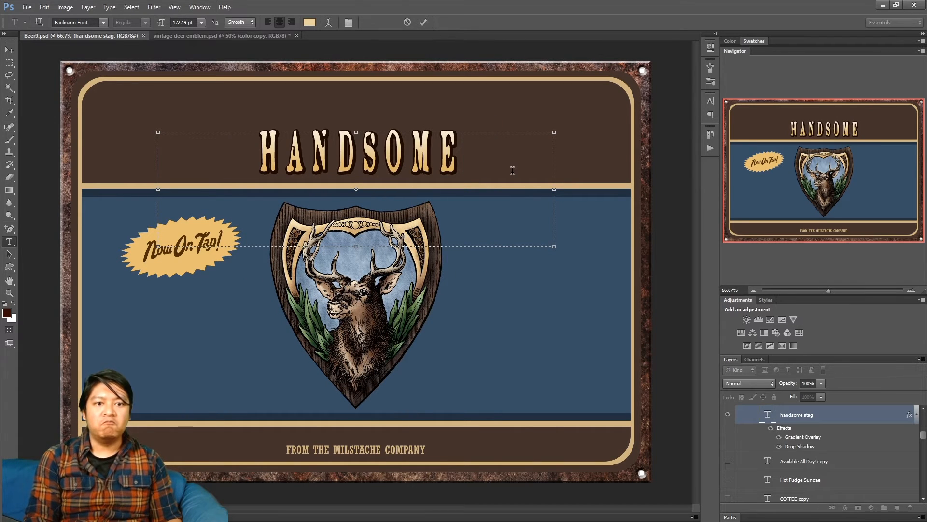
pyautogui.write(' STAG')
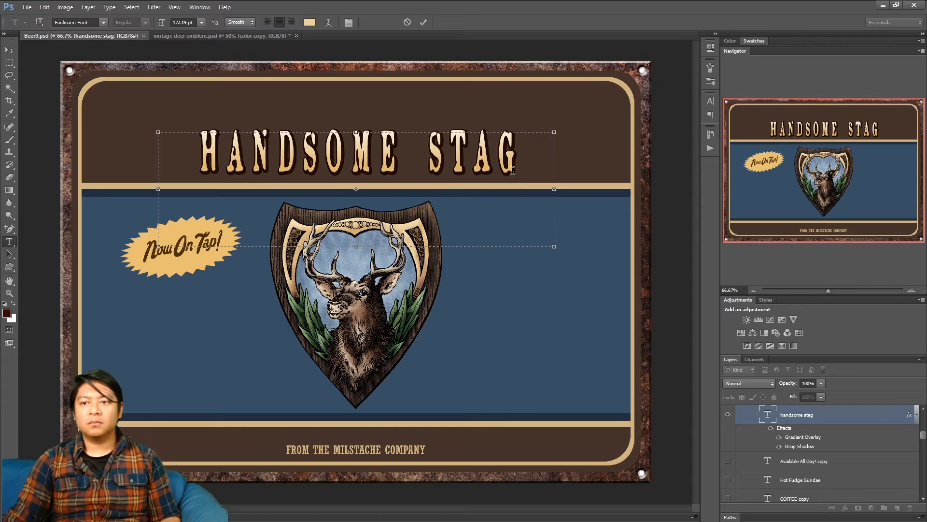
# Try Kozuka Gothic Pro, MS Gothic, Adobe Ming Std and neighbouring fonts on the capitalized title, stopping at PMingLiU-ExtB
pyautogui.hotkey('ctrl', 'a')
pyautogui.click(67, 25)
pyautogui.click(68, 24)
pyautogui.click(67, 23)
pyautogui.press('Down')
pyautogui.press('Down')
pyautogui.press('Down')
pyautogui.press('Down')
pyautogui.press('Down')
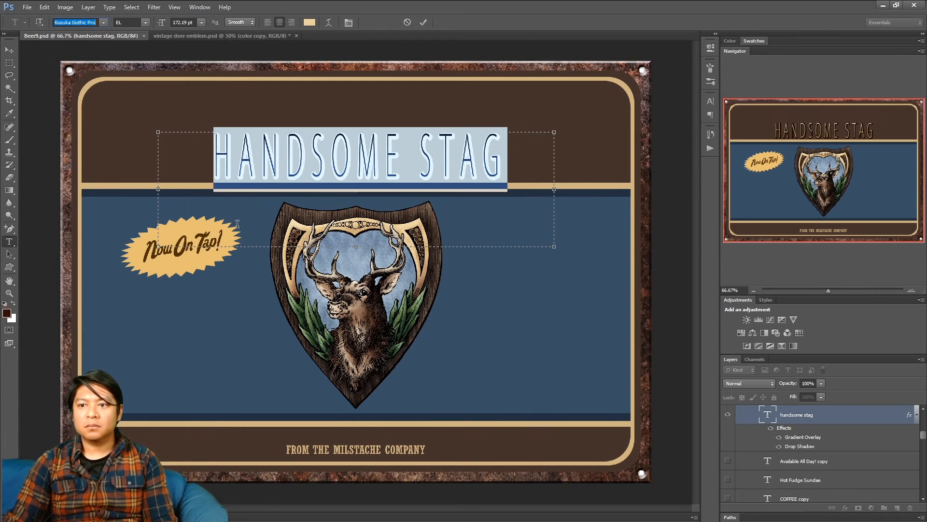
pyautogui.press('Down')
pyautogui.press('Down')
pyautogui.press('Down')
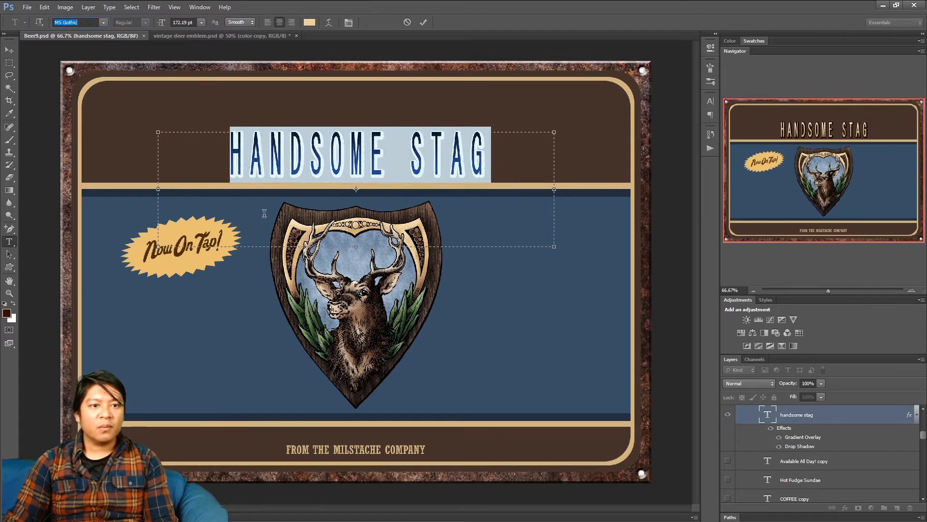
pyautogui.press('Down')
pyautogui.press('Down')
pyautogui.press('Down')
pyautogui.press('Down')
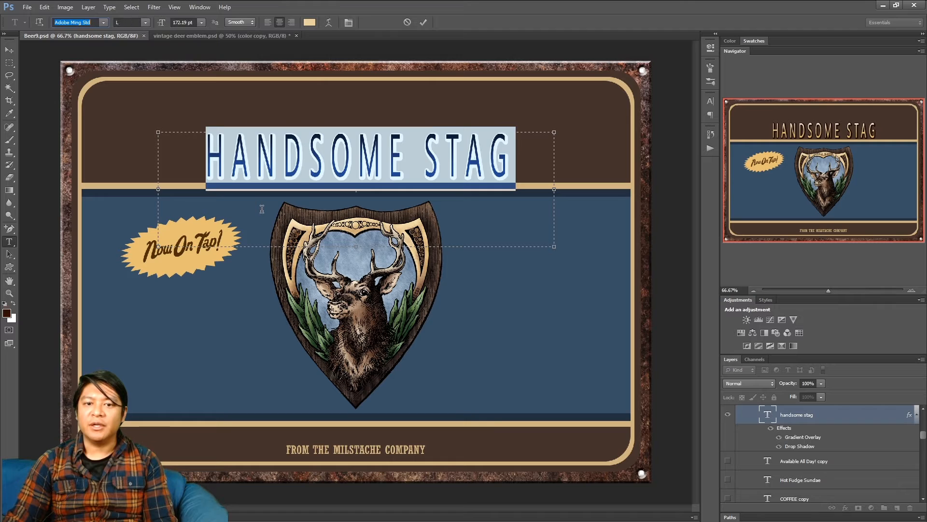
pyautogui.press('Down')
pyautogui.press('Down')
pyautogui.press('Down')
pyautogui.press('Down')
pyautogui.press('Down')
pyautogui.press('Down')
pyautogui.click(297, 155)
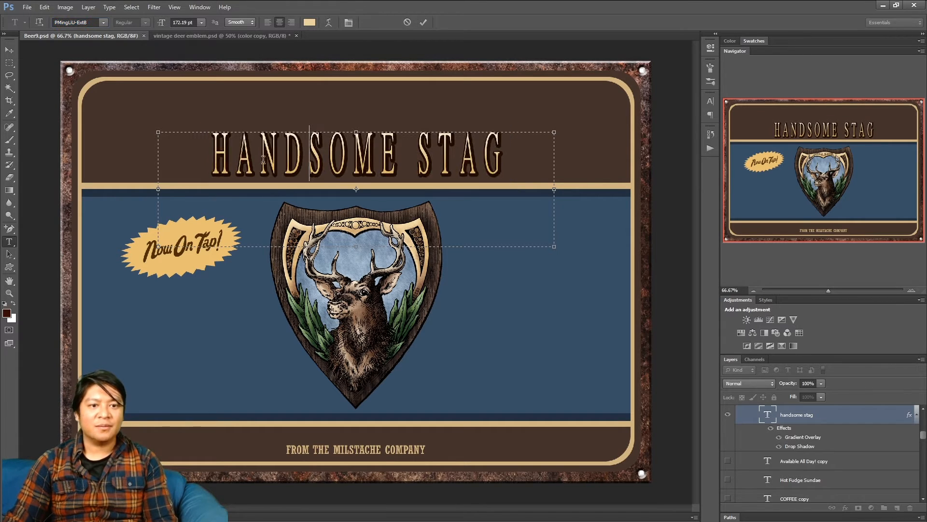
# Try further fonts on the whole title, from Microsoft Sans Serif through Adobe Song Std
pyautogui.hotkey('ctrl', 'a')
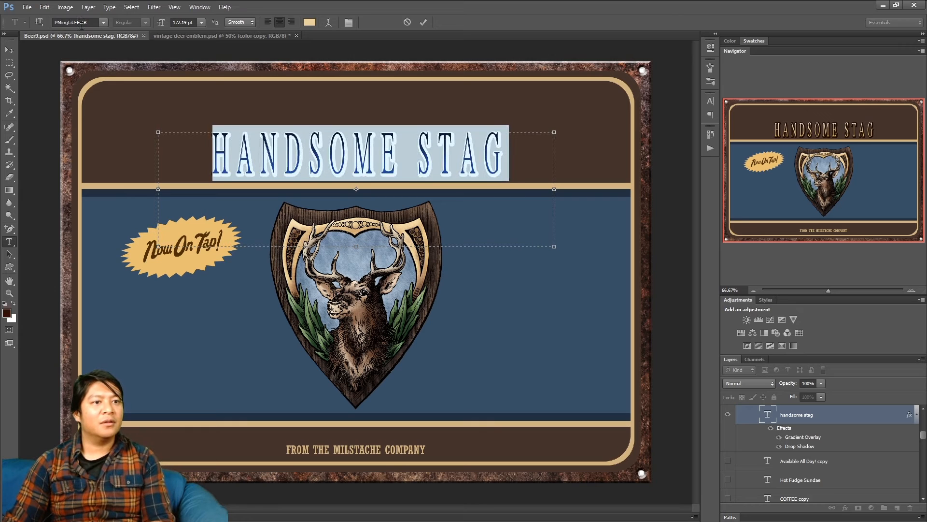
pyautogui.click(81, 23)
pyautogui.press('Down')
pyautogui.press('Down')
pyautogui.press('Down')
pyautogui.press('Down')
pyautogui.press('Down')
pyautogui.press('Down')
pyautogui.press('Down')
pyautogui.press('Down')
pyautogui.press('Down')
pyautogui.press('Down')
pyautogui.press('Down')
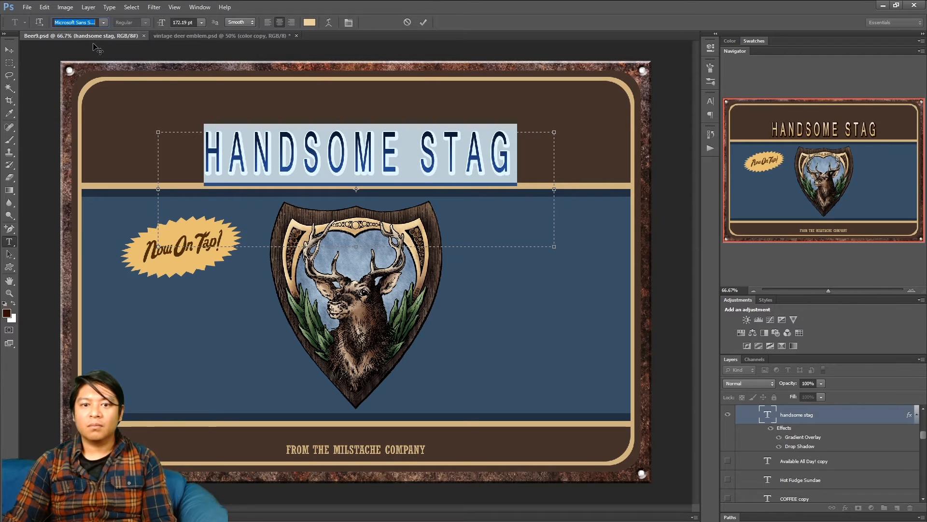
pyautogui.press('Down')
pyautogui.press('Down')
pyautogui.press('Down')
pyautogui.press('Down')
pyautogui.press('Down')
pyautogui.press('Down')
pyautogui.press('Down')
pyautogui.press('Down')
pyautogui.press('Down')
pyautogui.press('Down')
pyautogui.press('Down')
pyautogui.press('Down')
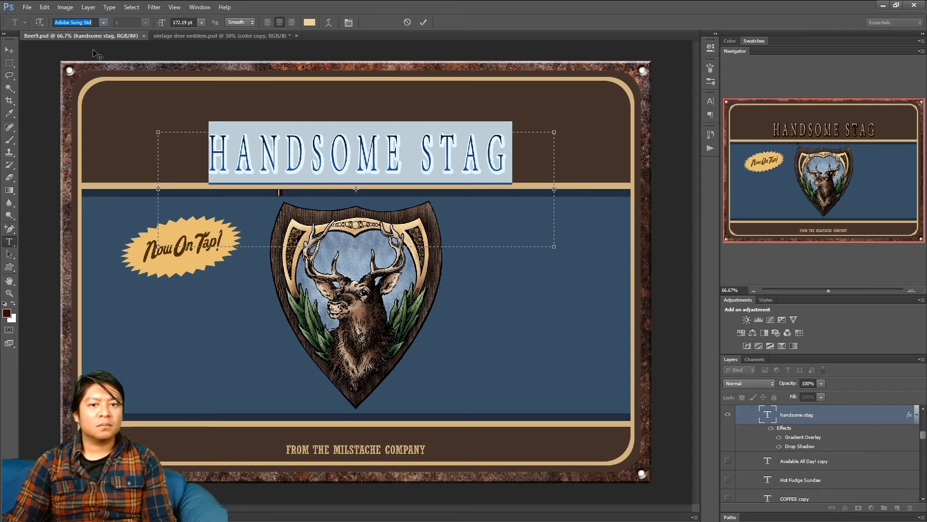
# Jump to the beginning of the font list and set the HANDSOME STAG title's font to Algerian
pyautogui.click(103, 26)
pyautogui.moveTo(219, 352); pyautogui.dragTo(227, 43)
pyautogui.click(123, 49)
pyautogui.press('Down')
pyautogui.press('Down')
pyautogui.press('Down')
pyautogui.press('Down')
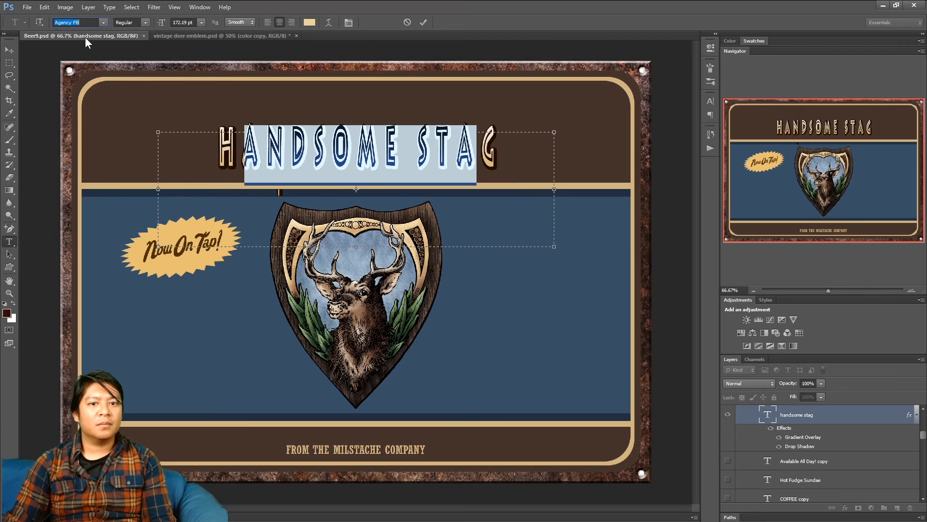
pyautogui.click(311, 206)
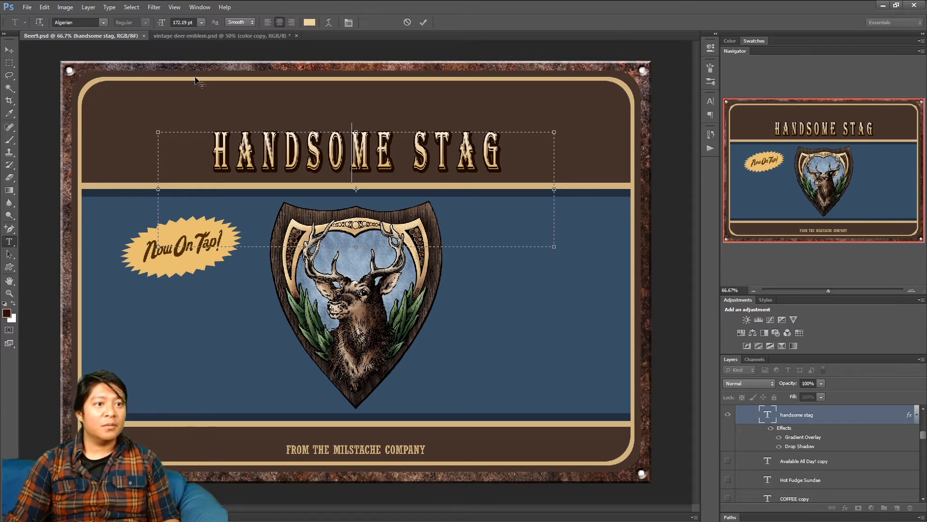
# Reset the whole HANDSOME STAG title to 100% horizontal scale and 0 tracking
pyautogui.hotkey('ctrl', 'a')
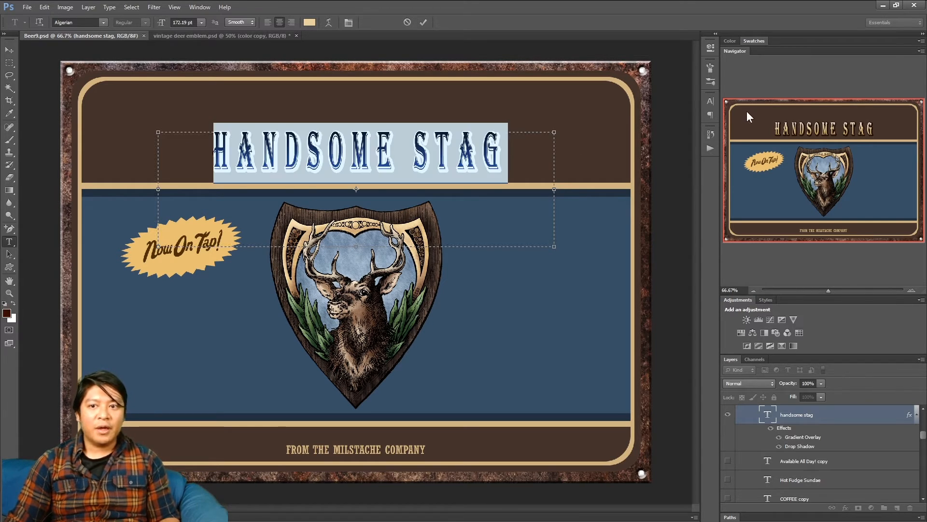
pyautogui.click(710, 101)
pyautogui.click(681, 146)
pyautogui.write('100')
pyautogui.click(691, 132)
pyautogui.click(696, 215)
pyautogui.click(449, 164)
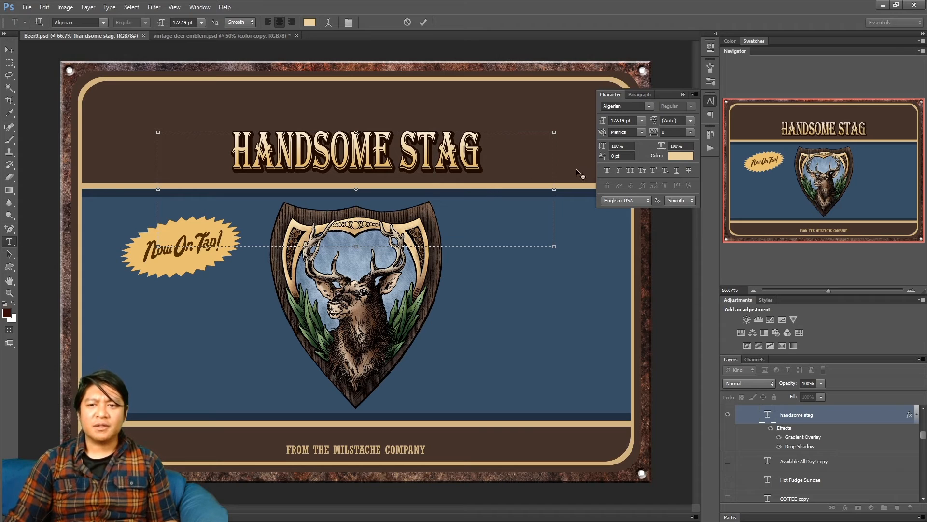
# Set the HANDSOME STAG title's tracking to 180, keep a single space between its words, and commit the text edit
pyautogui.hotkey('ctrl', 'a')
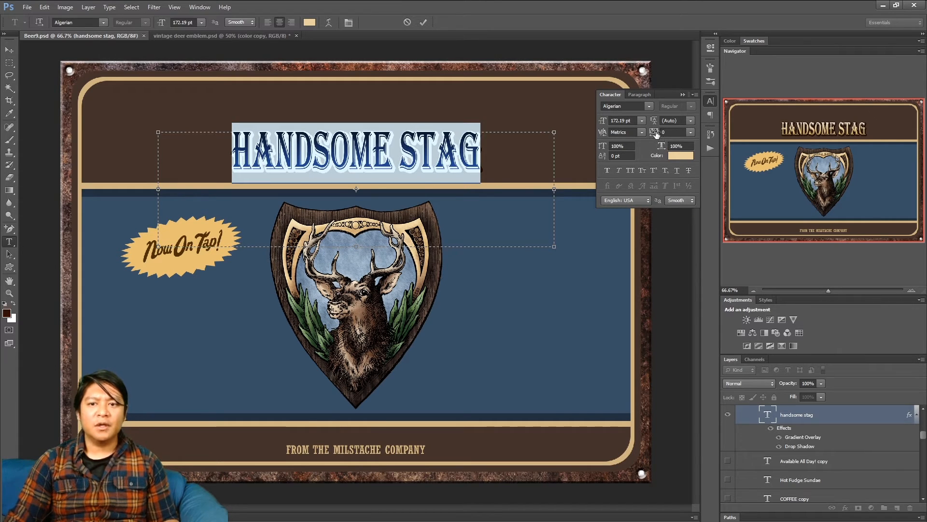
pyautogui.moveTo(655, 133); pyautogui.dragTo(661, 135)
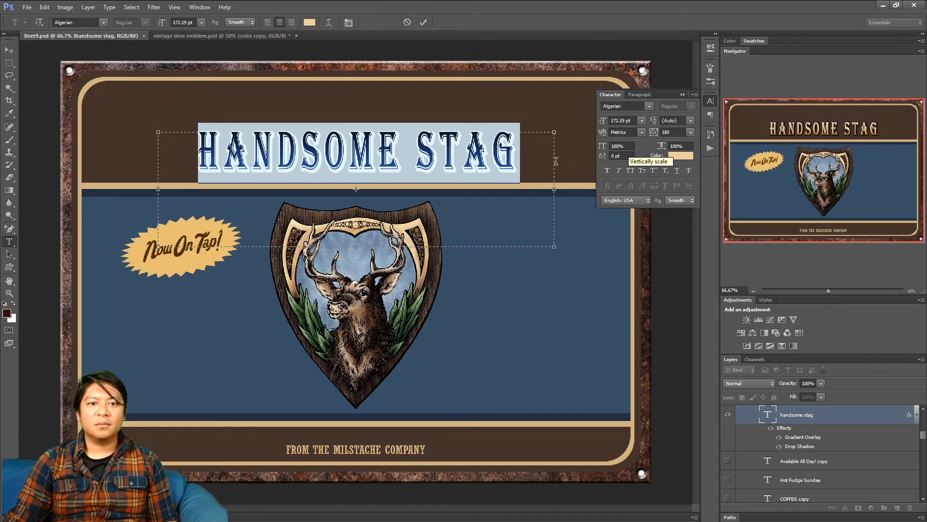
pyautogui.click(412, 161)
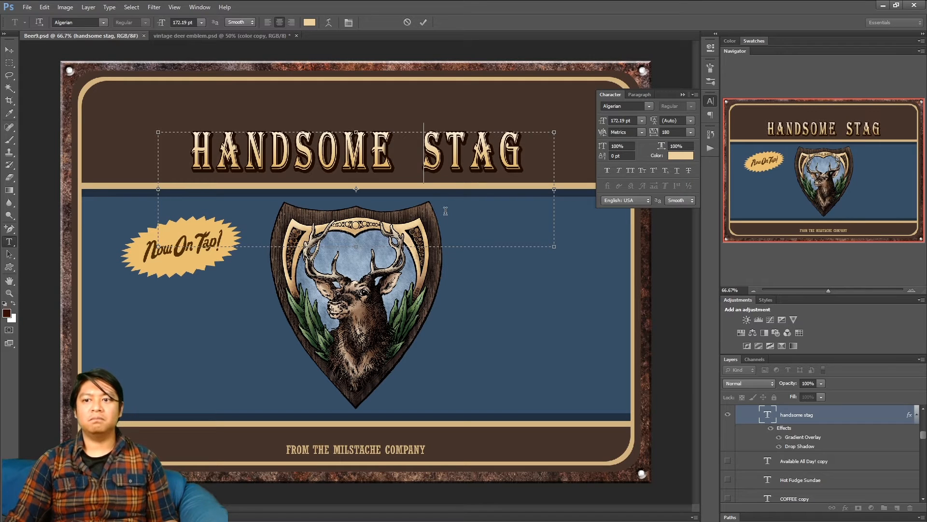
pyautogui.press('BackSpace')
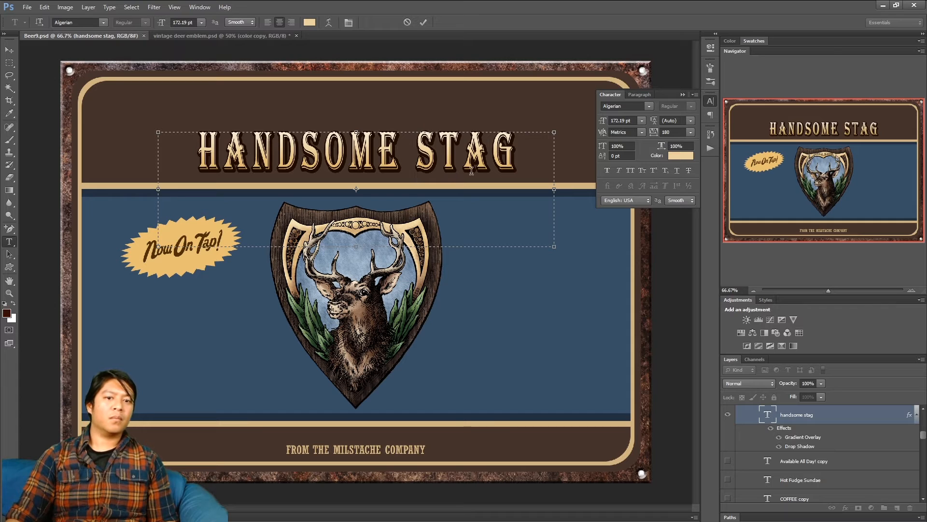
pyautogui.click(423, 23)
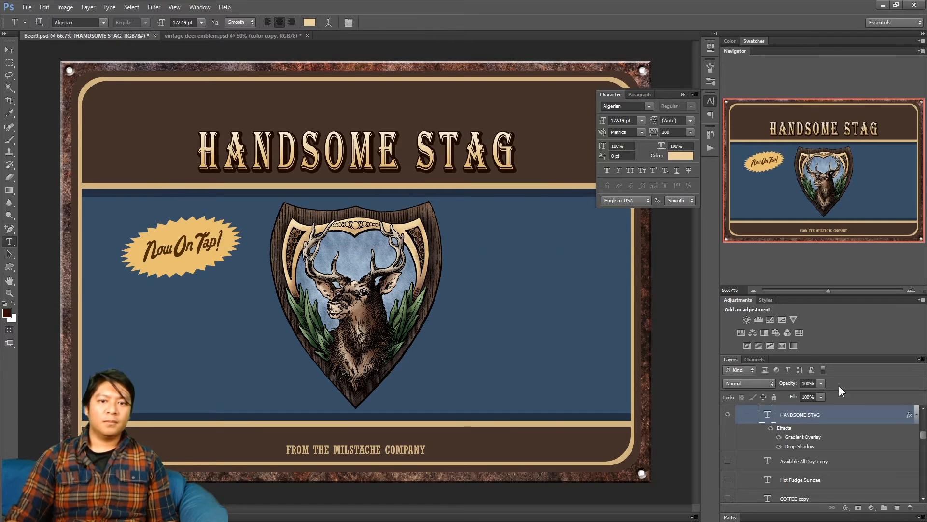
# Reduce the distance and size of the HANDSOME STAG title's drop shadow and apply the layer style
pyautogui.doubleClick(879, 424)
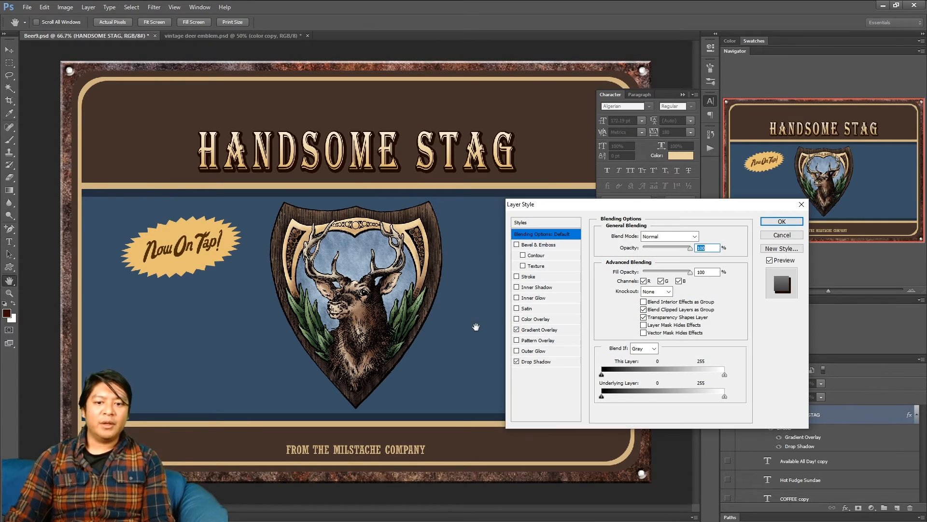
pyautogui.click(517, 361)
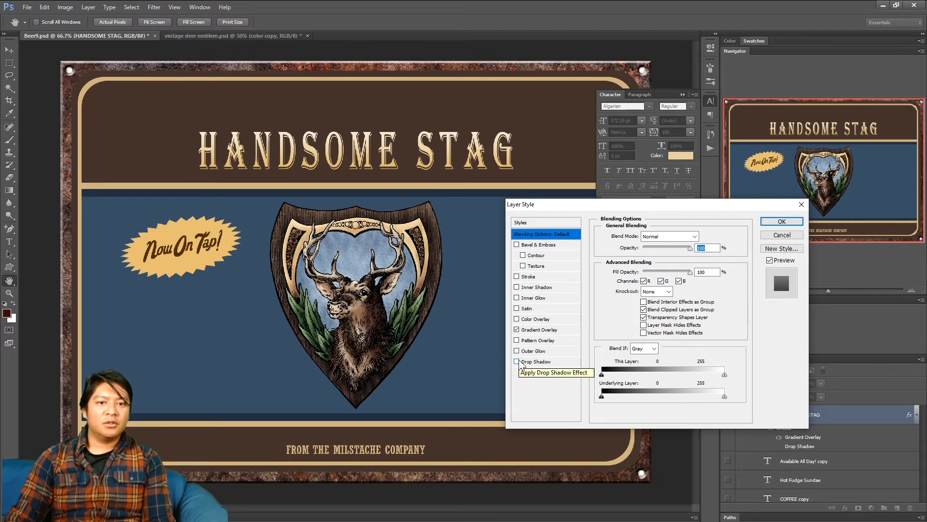
pyautogui.click(531, 361)
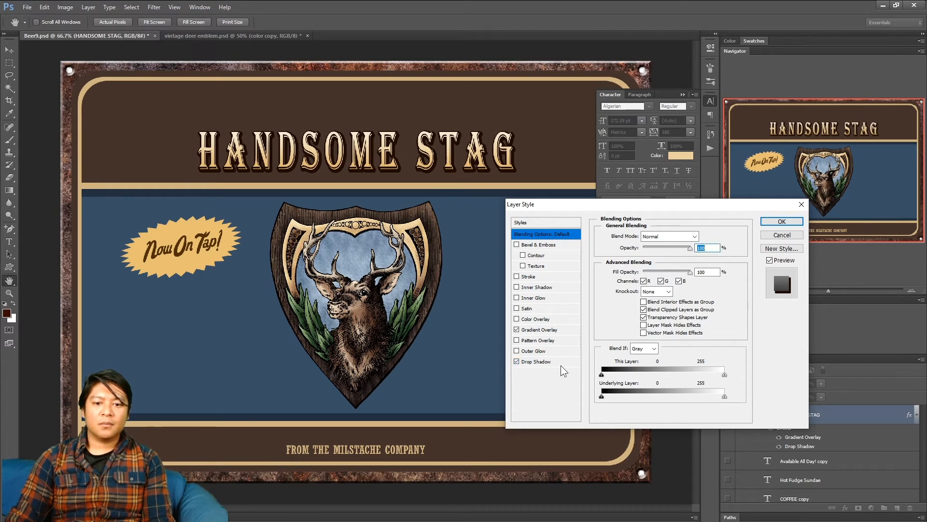
pyautogui.click(561, 364)
pyautogui.press('Down')
pyautogui.click(704, 299)
pyautogui.press('Down')
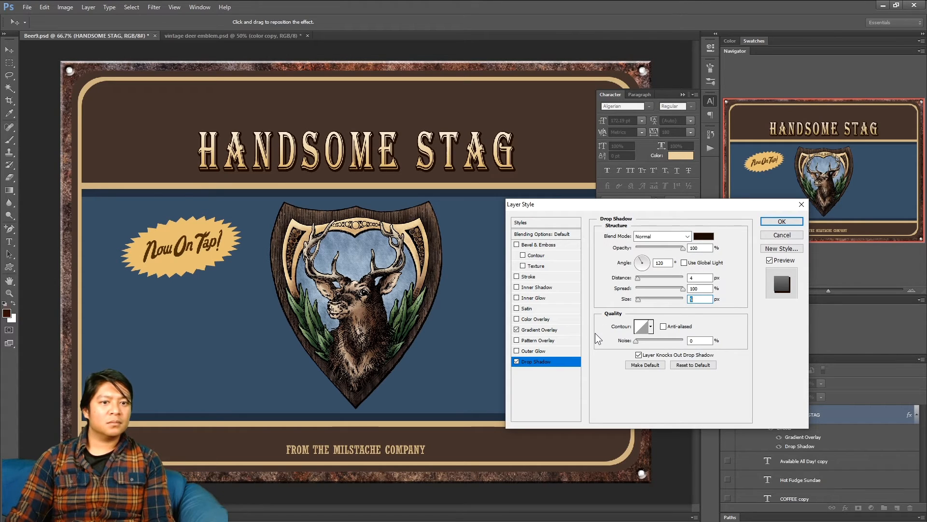
pyautogui.doubleClick(701, 278)
pyautogui.click(782, 221)
# Scale the HANDSOME STAG title proportionally to 112% and save the document
pyautogui.click(912, 291)
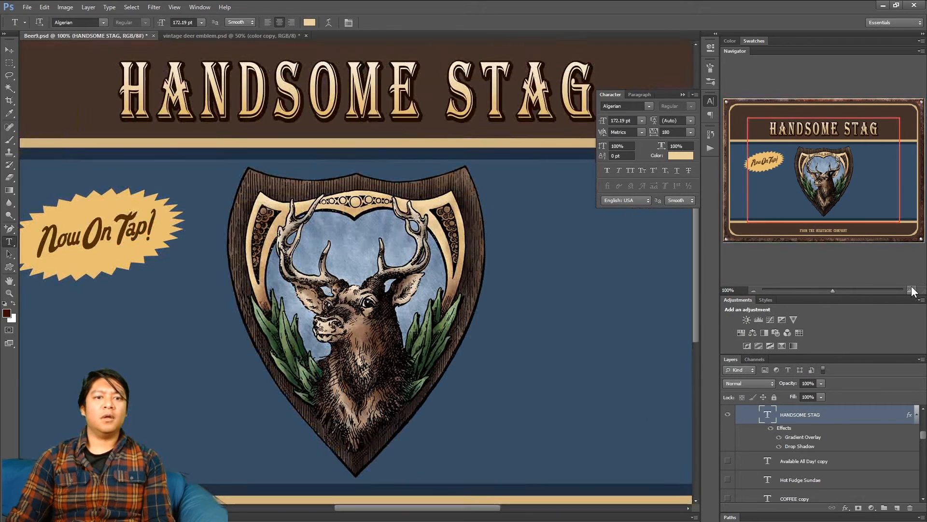
pyautogui.moveTo(835, 188); pyautogui.dragTo(836, 174)
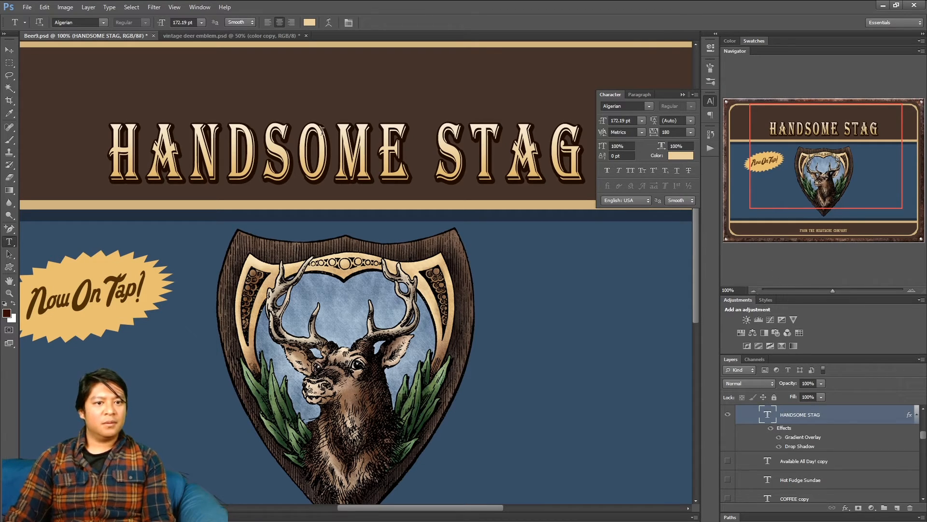
pyautogui.hotkey('ctrl', 't')
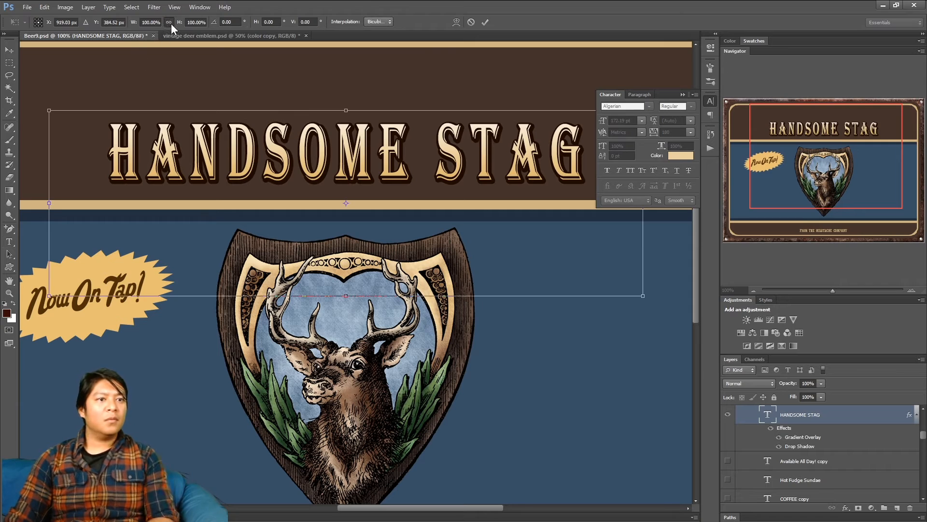
pyautogui.click(151, 22)
pyautogui.press('Up')
pyautogui.press('Up')
pyautogui.press('Up')
pyautogui.press('Up')
pyautogui.press('Up')
pyautogui.press('Up')
pyautogui.press('Up')
pyautogui.press('Up')
pyautogui.press('Up')
pyautogui.press('Up')
pyautogui.press('Up')
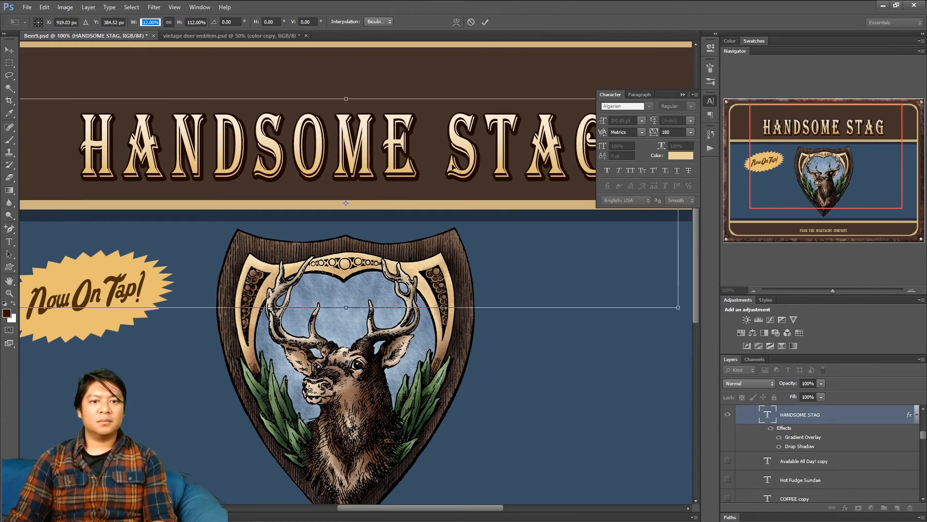
pyautogui.press('Return')
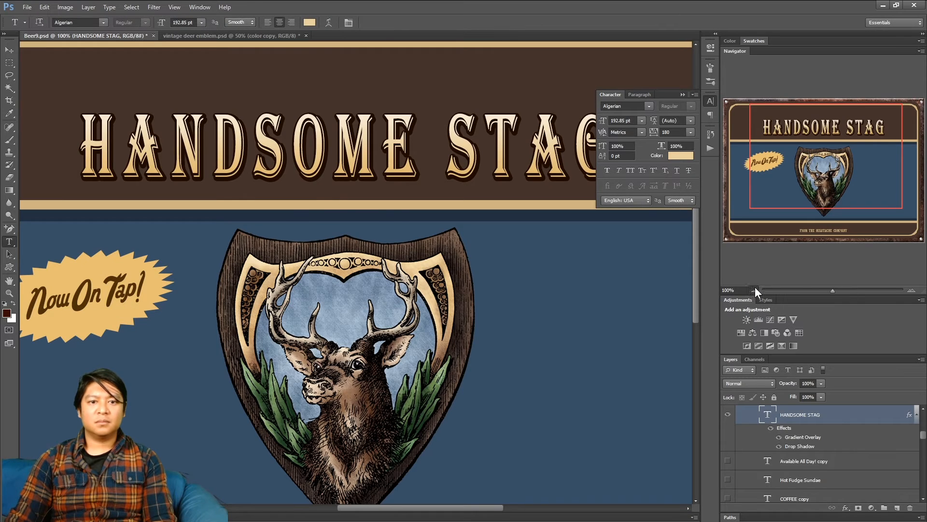
pyautogui.click(754, 289)
pyautogui.hotkey('ctrl', 's')
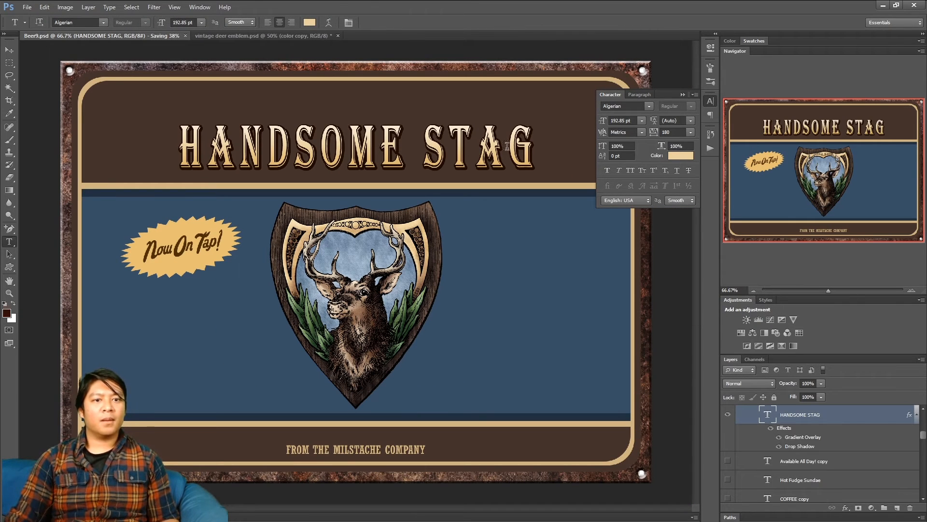
# Nudge the HANDSOME STAG title down about 15 px within the brown band, closer to the tan line
pyautogui.click(9, 50)
pyautogui.hotkey('shift', 'Down')
pyautogui.hotkey('shift', 'Down')
pyautogui.press('Up')
pyautogui.press('Up')
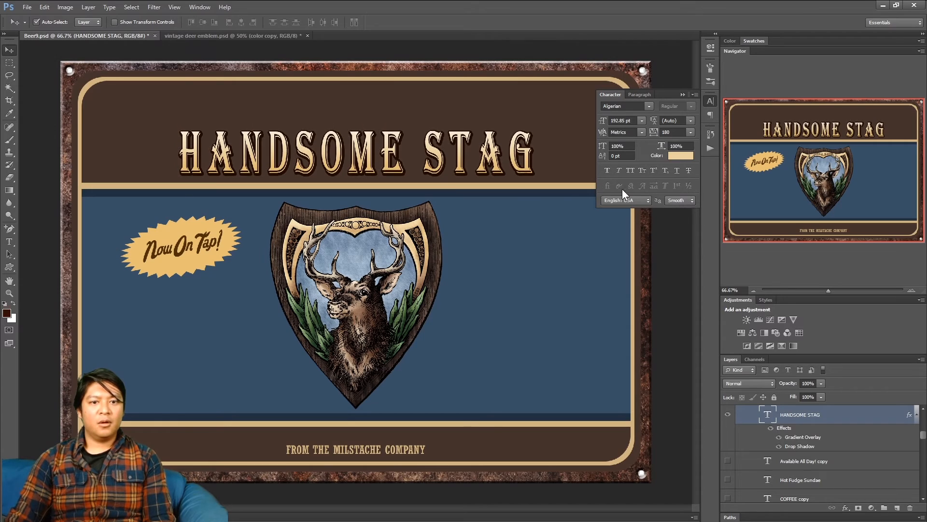
pyautogui.click(911, 290)
pyautogui.click(911, 291)
pyautogui.moveTo(824, 171); pyautogui.dragTo(820, 138)
pyautogui.press('Up')
pyautogui.press('Up')
pyautogui.press('Up')
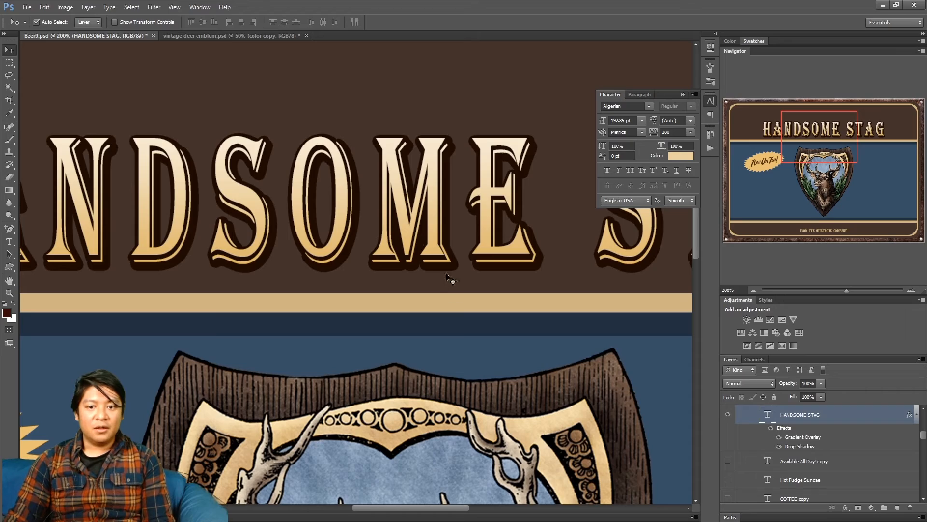
# Check the company line and the emblem up close, save the document, and hide the character settings
pyautogui.moveTo(856, 140); pyautogui.dragTo(815, 212)
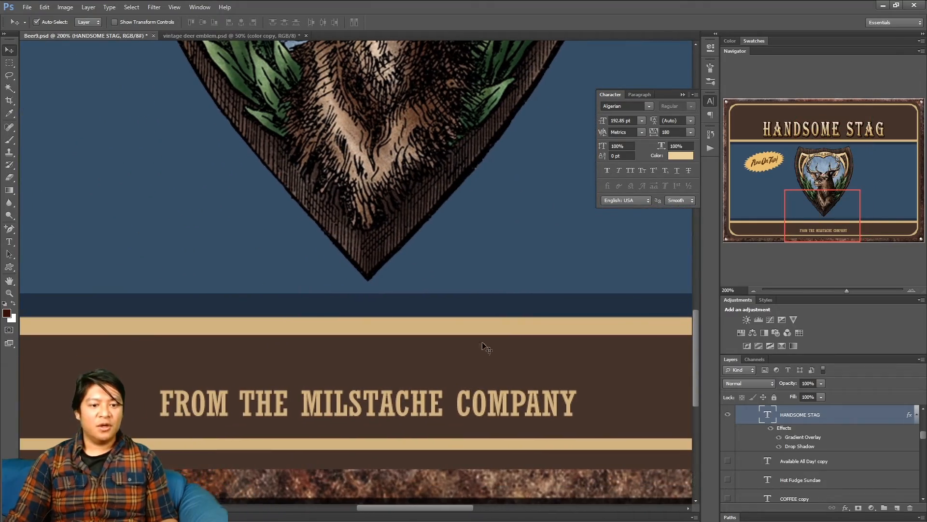
pyautogui.moveTo(843, 206); pyautogui.dragTo(821, 148)
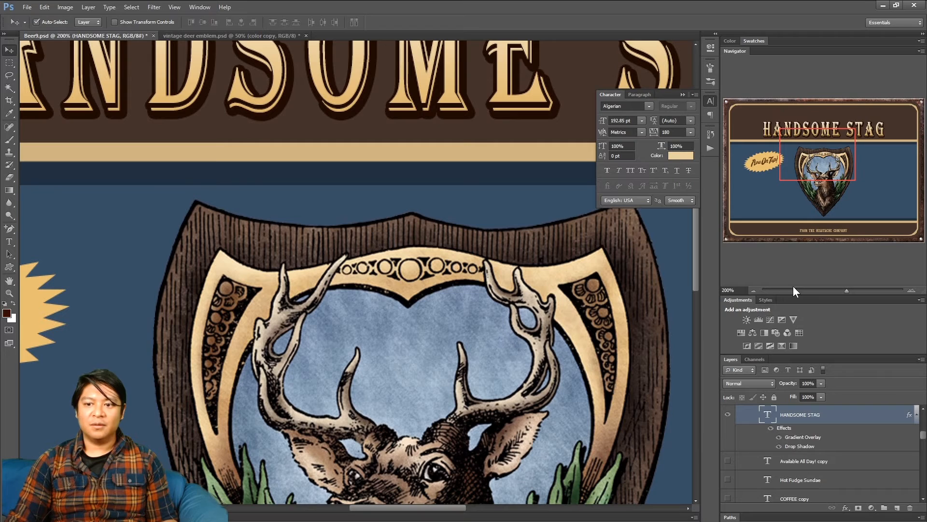
pyautogui.click(753, 290)
pyautogui.click(754, 290)
pyautogui.hotkey('ctrl', 's')
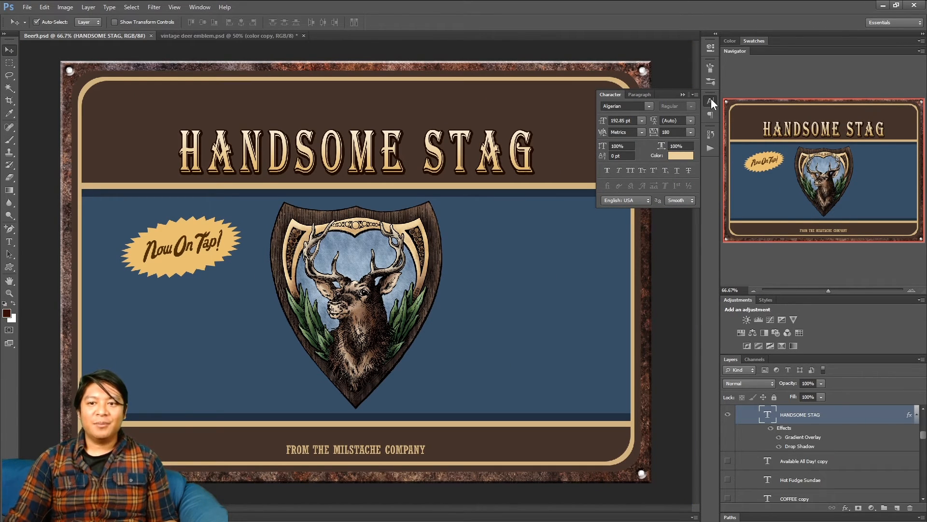
pyautogui.click(711, 100)
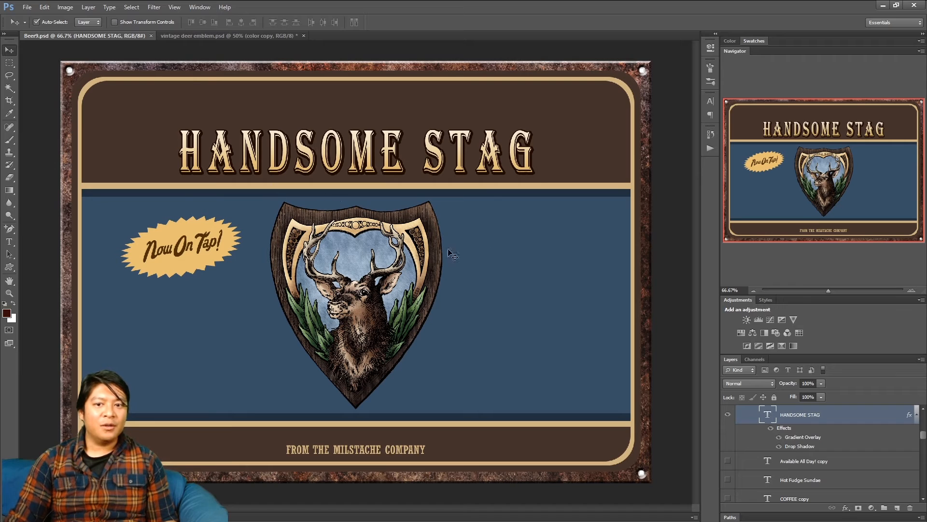
# Show the Grunge group and shift its Layer 11 texture slightly up across the sign
pyautogui.scroll(5, 812, 447)
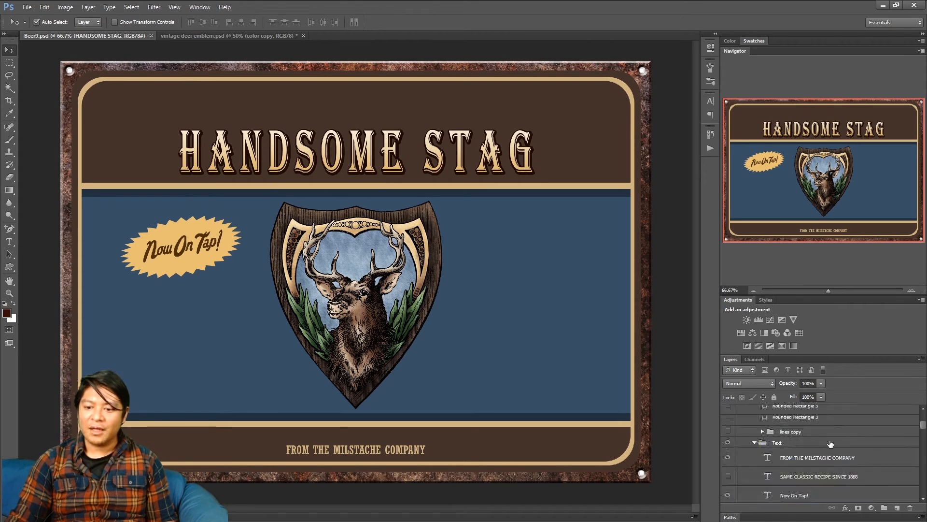
pyautogui.click(726, 422)
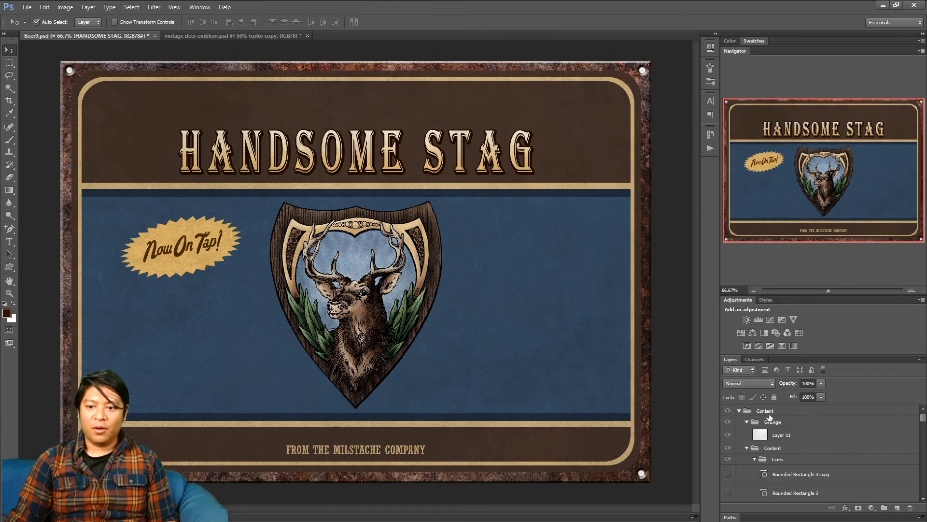
pyautogui.click(747, 421)
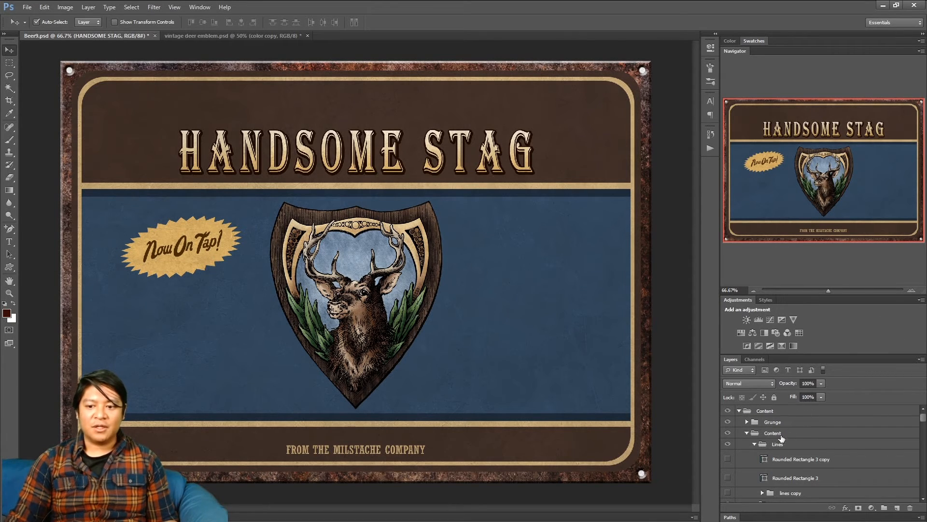
pyautogui.click(747, 422)
pyautogui.click(790, 435)
pyautogui.moveTo(512, 349); pyautogui.dragTo(533, 317)
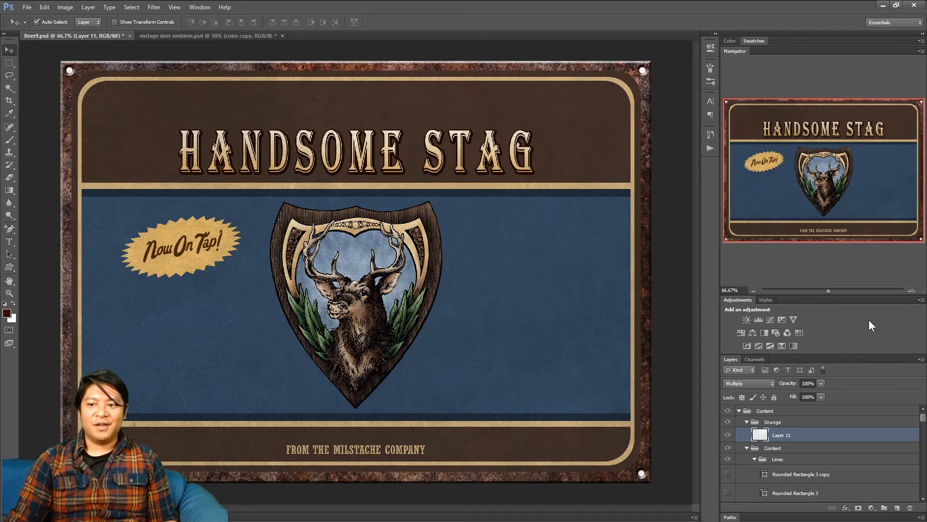
# Examine the grunge texture at 100% over the title, the Now On Tap! badge and the deer emblem
pyautogui.click(912, 290)
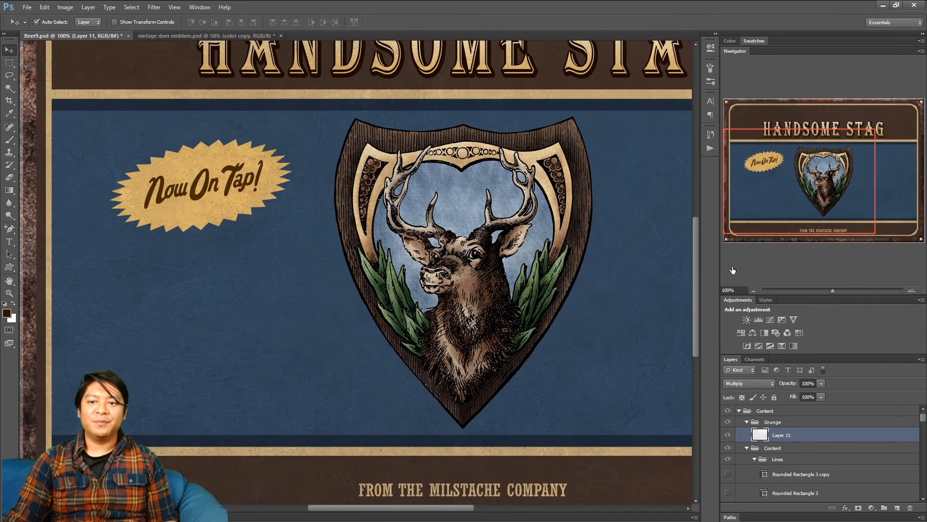
pyautogui.click(752, 290)
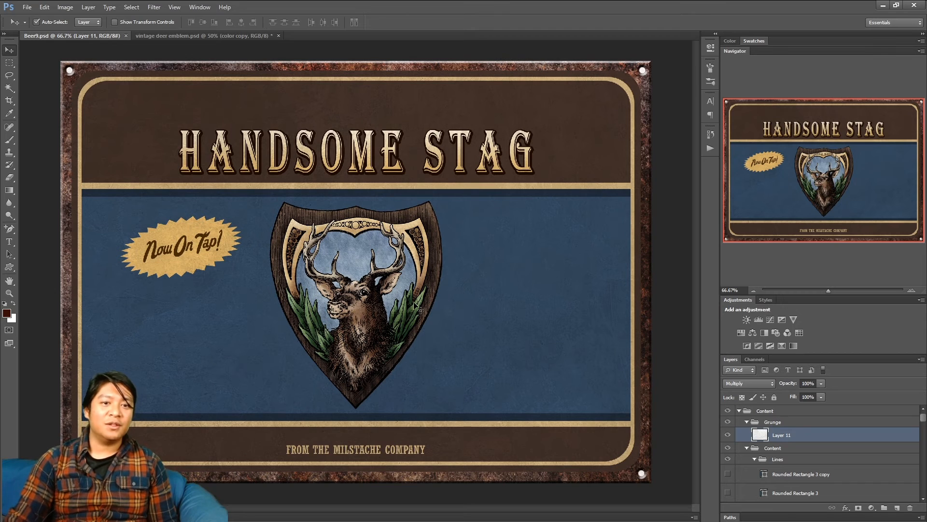
pyautogui.click(912, 290)
pyautogui.moveTo(818, 187)
pyautogui.mouseDown()
pyautogui.moveTo(813, 195)
pyautogui.moveTo(806, 180)
pyautogui.mouseUp()
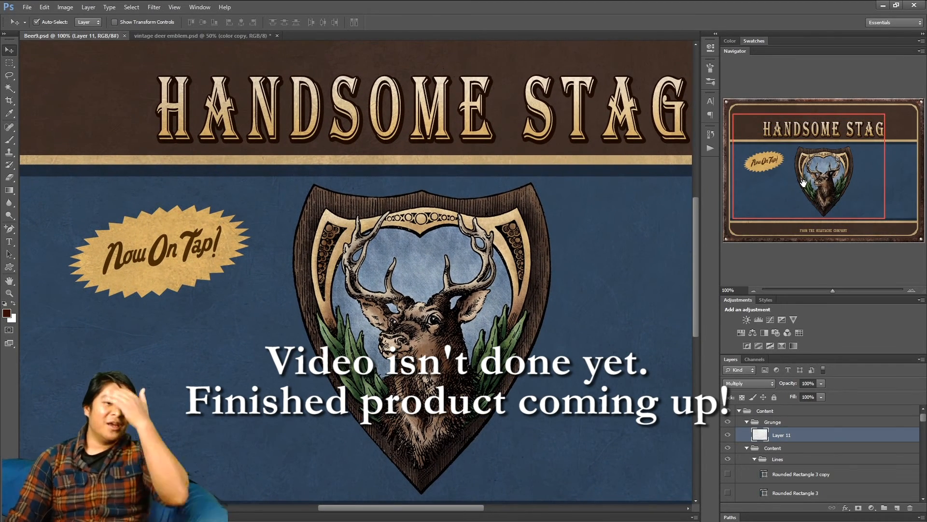
pyautogui.moveTo(805, 194); pyautogui.dragTo(794, 159)
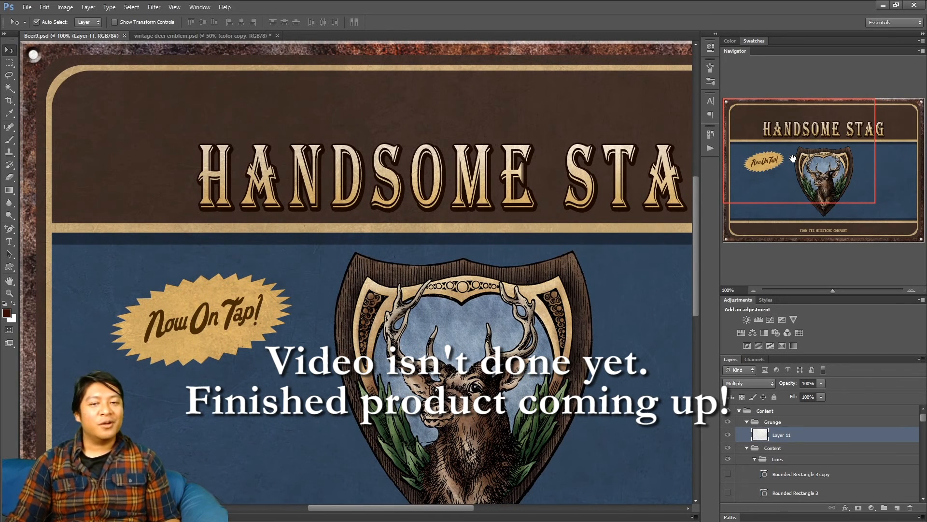
pyautogui.moveTo(784, 155); pyautogui.dragTo(802, 174)
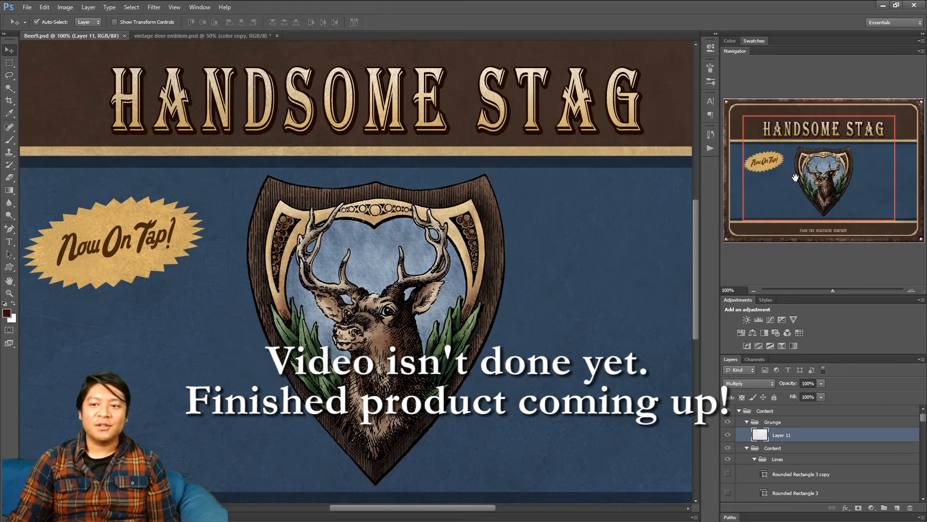
pyautogui.moveTo(794, 177); pyautogui.dragTo(797, 177)
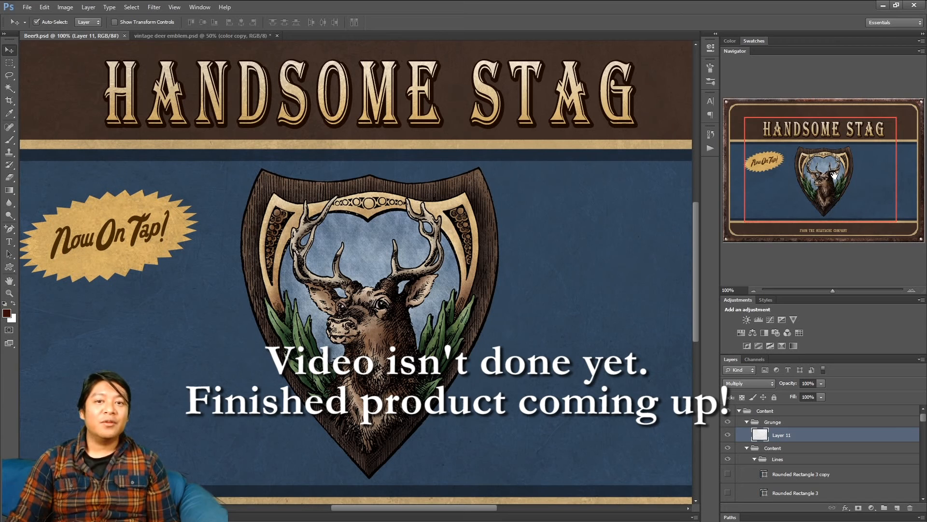
pyautogui.moveTo(836, 177); pyautogui.dragTo(834, 175)
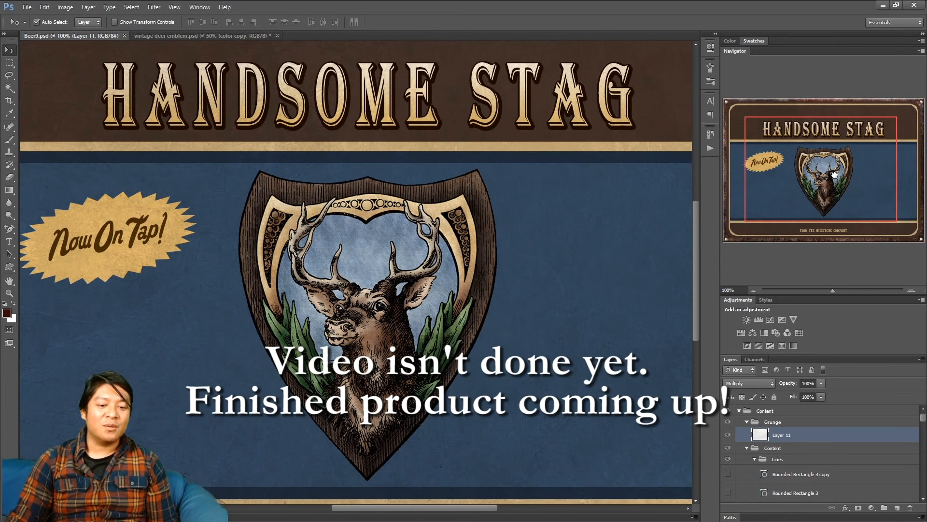
pyautogui.click(753, 291)
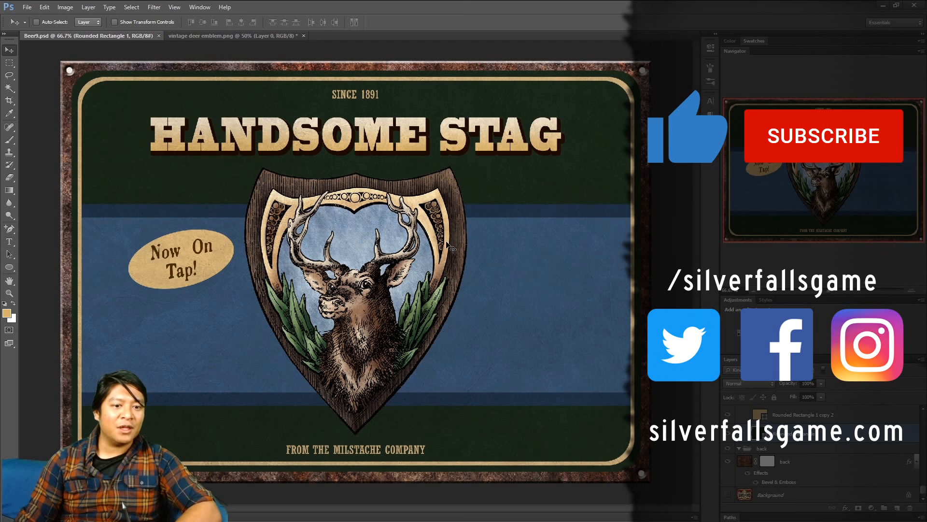
pyautogui.click(755, 290)
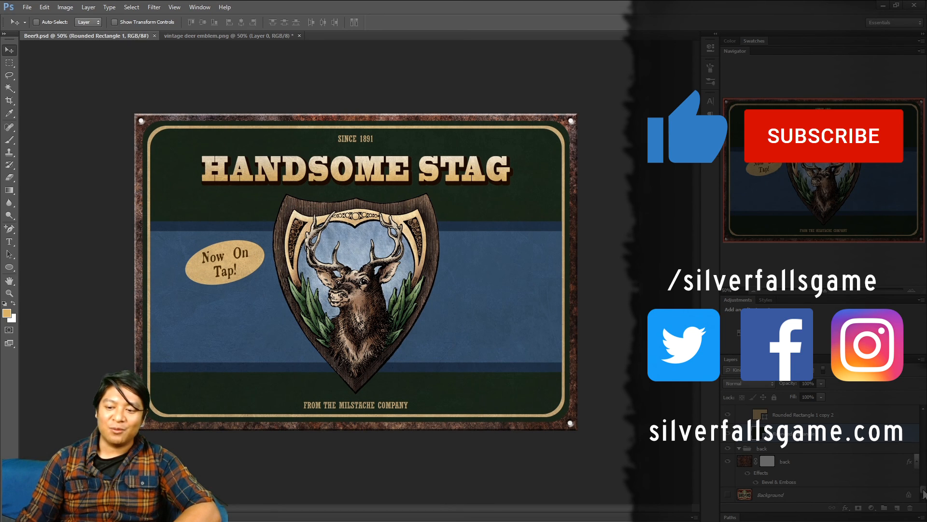
pyautogui.moveTo(923, 490); pyautogui.dragTo(923, 416)
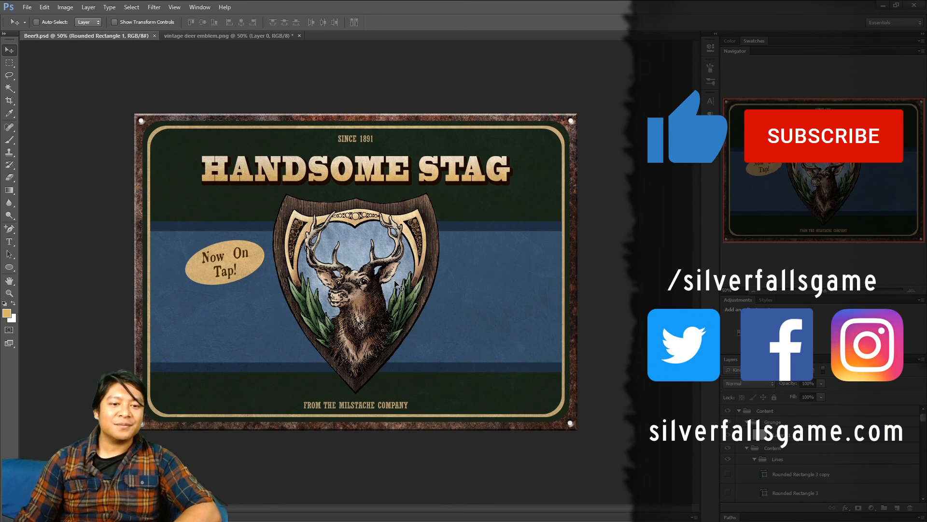